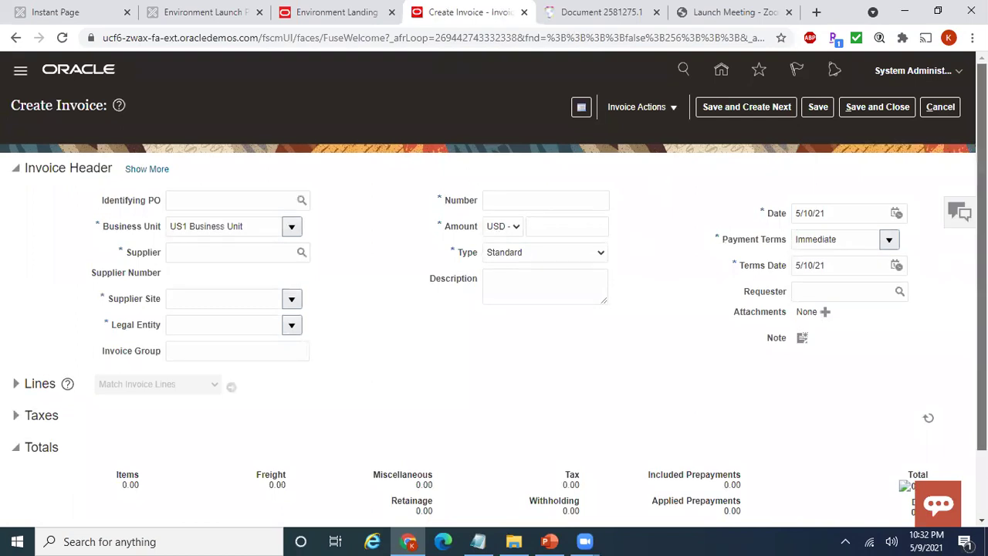
- Set the invoice's supplier to ABC Consulting
scroll(390, 270, "down", 1)
left_click(231, 211)
type("ABC Consulting")
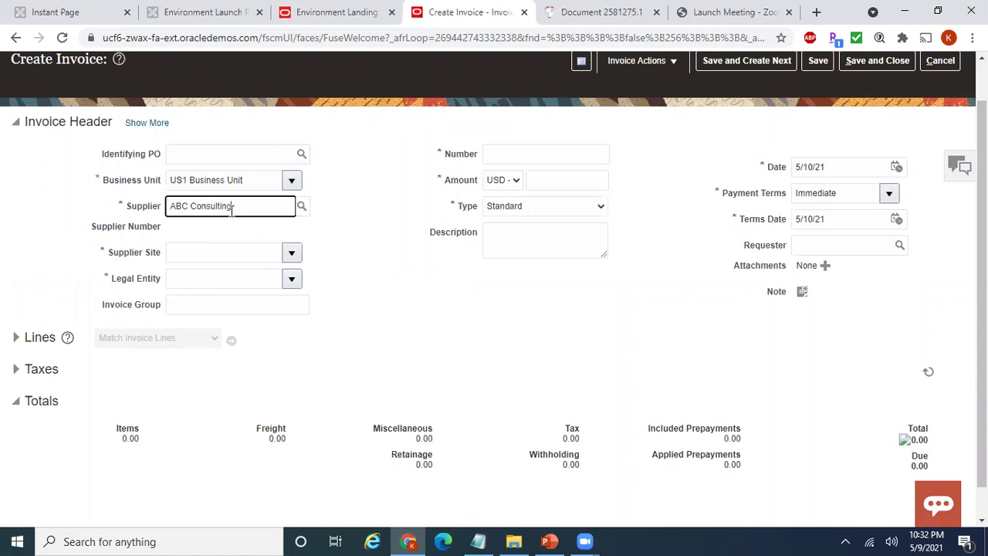
key("Tab")
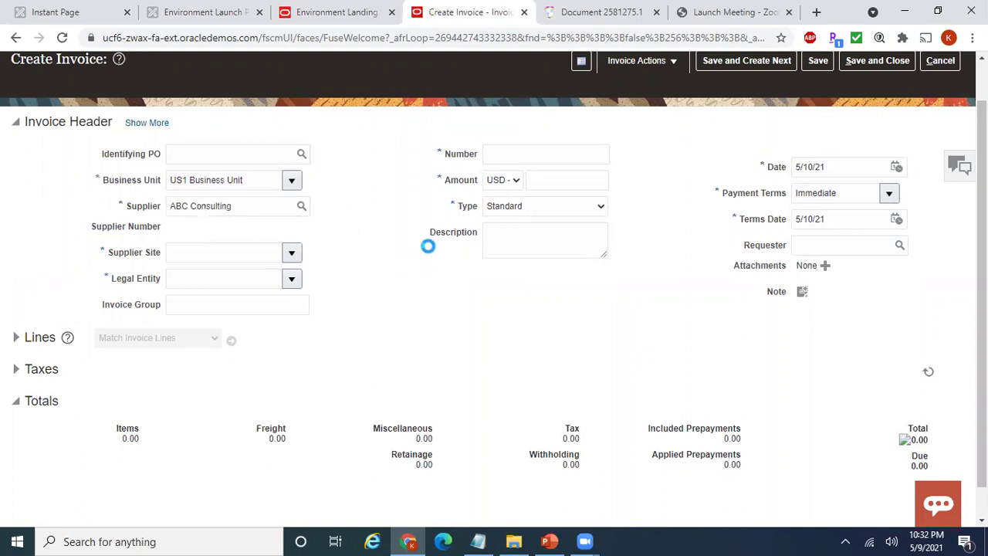
- Set the invoice number to ARVMPA1
left_click(512, 153)
type("ARV")
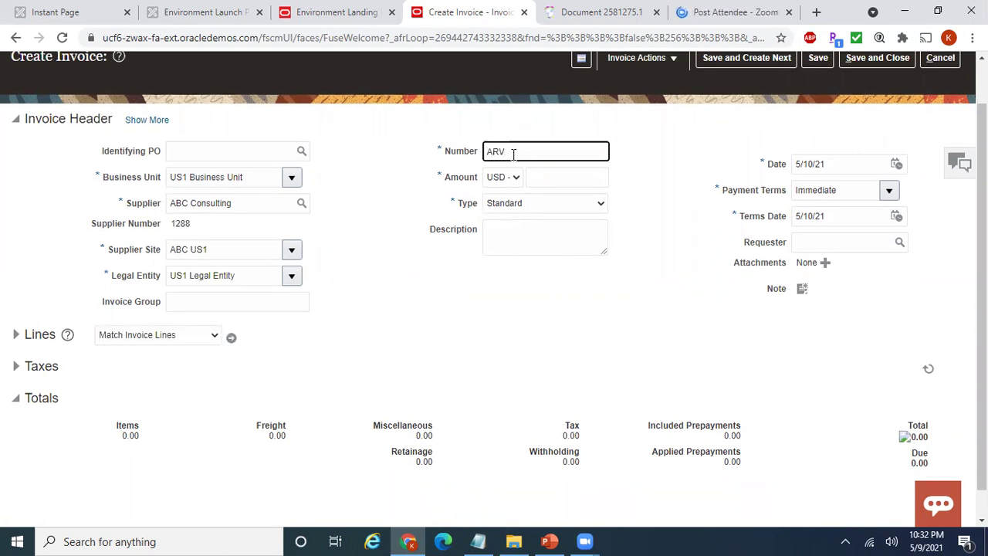
type("M")
- Check the invoice amount in the Notepad notes and enter 16350 USD as the amount in the invoice header
left_click(478, 541)
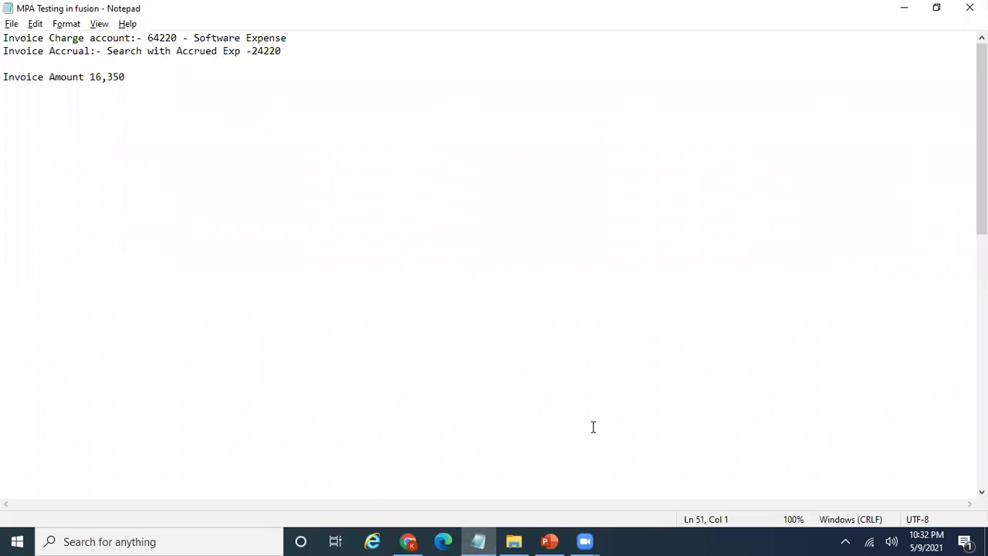
key("alt+Tab")
left_click(545, 177)
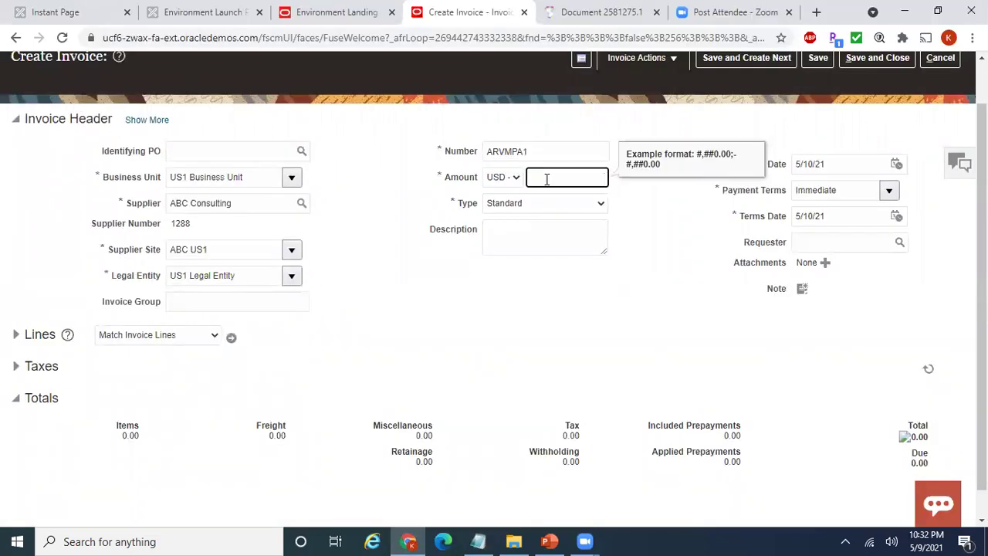
type("16350")
left_click(645, 236)
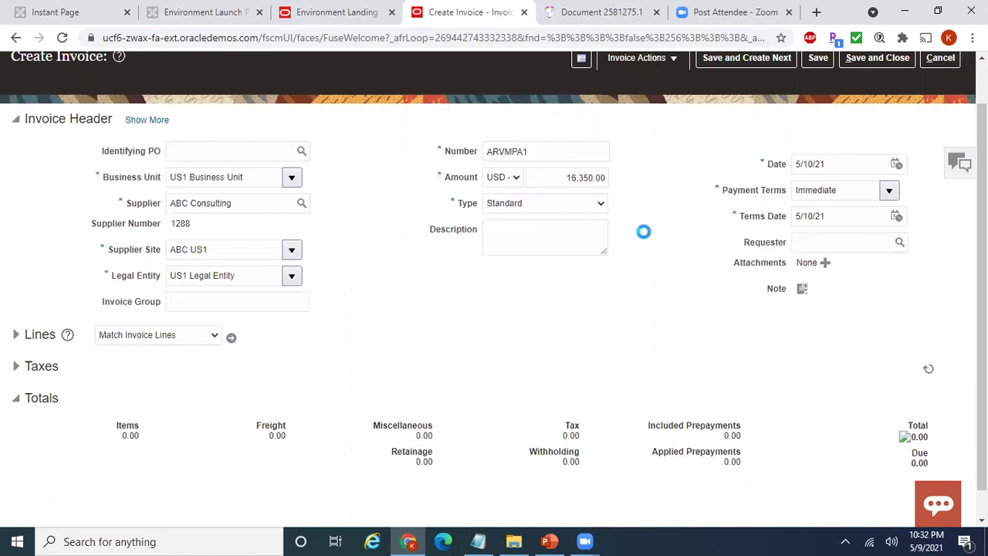
- Set the invoice date to May 1, 2021
left_click(896, 163)
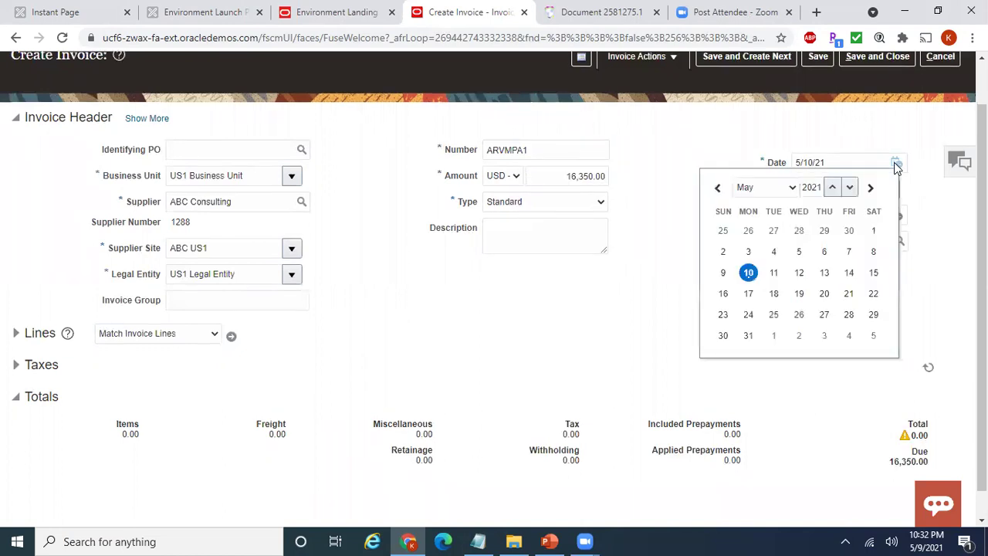
left_click(874, 232)
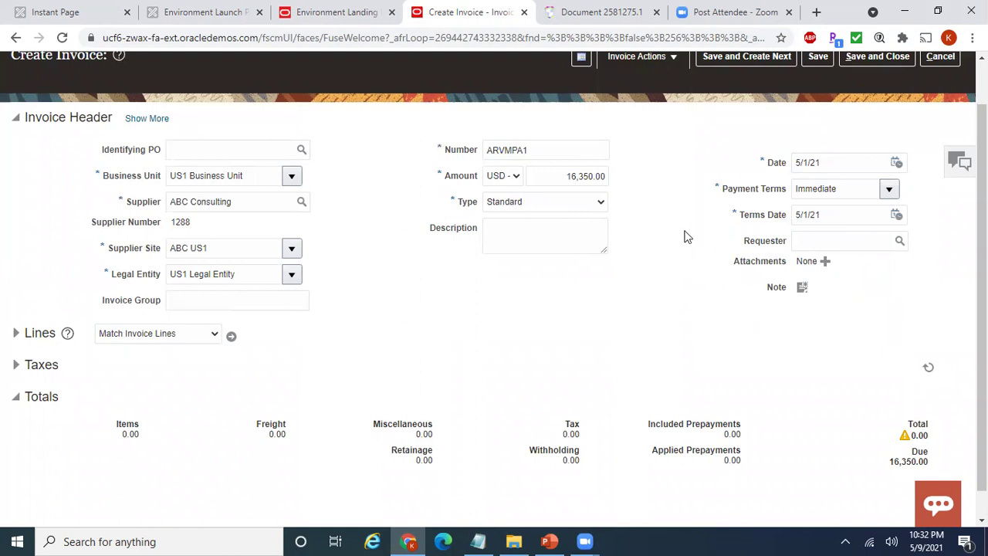
scroll(539, 342, "down", 1)
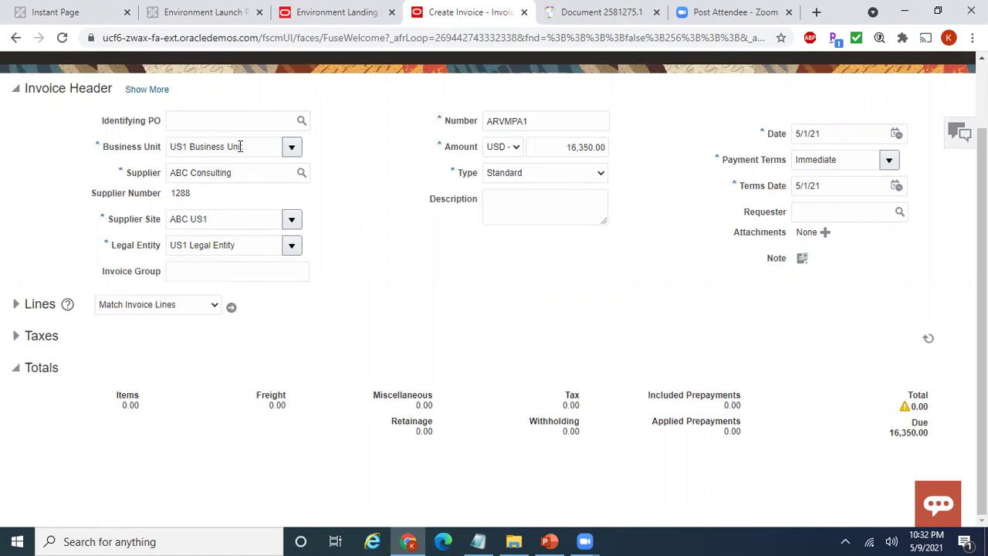
left_click_drag(982, 309, 982, 287)
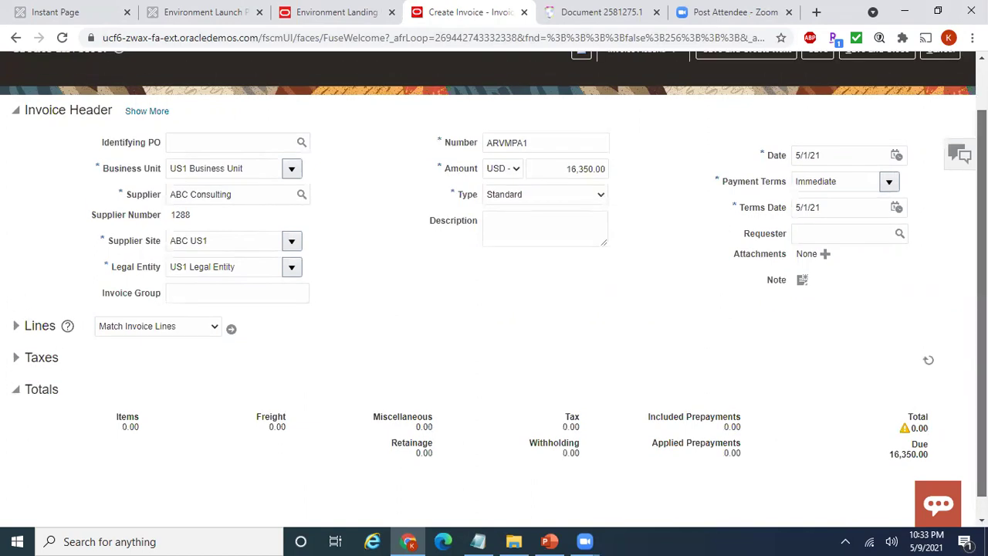
mouse_move(982, 287)
left_mouse_down()
mouse_move(981, 262)
mouse_move(982, 305)
left_mouse_up()
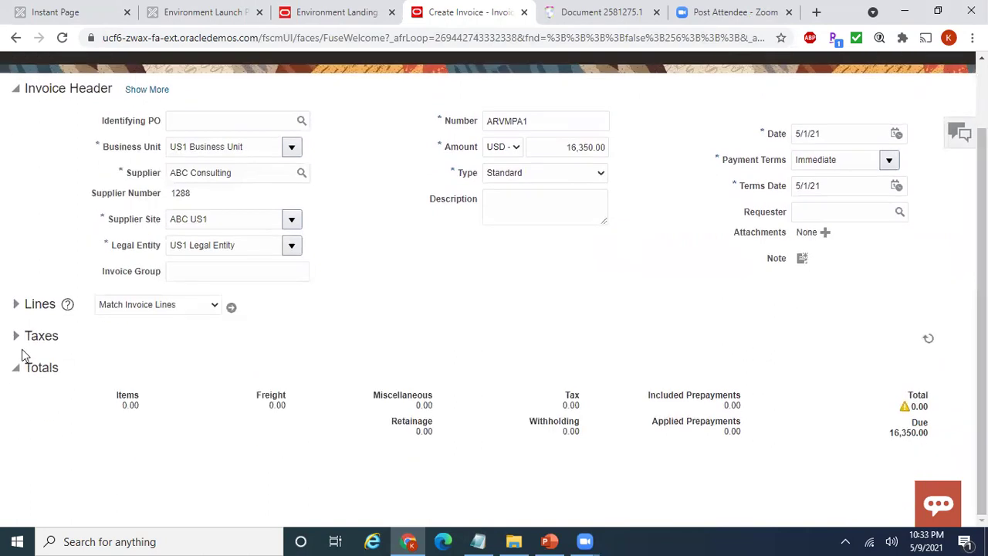
- Expand the invoice lines and enter an amount of 15000 for item line 1
left_click(16, 304)
scroll(214, 397, "down", 2)
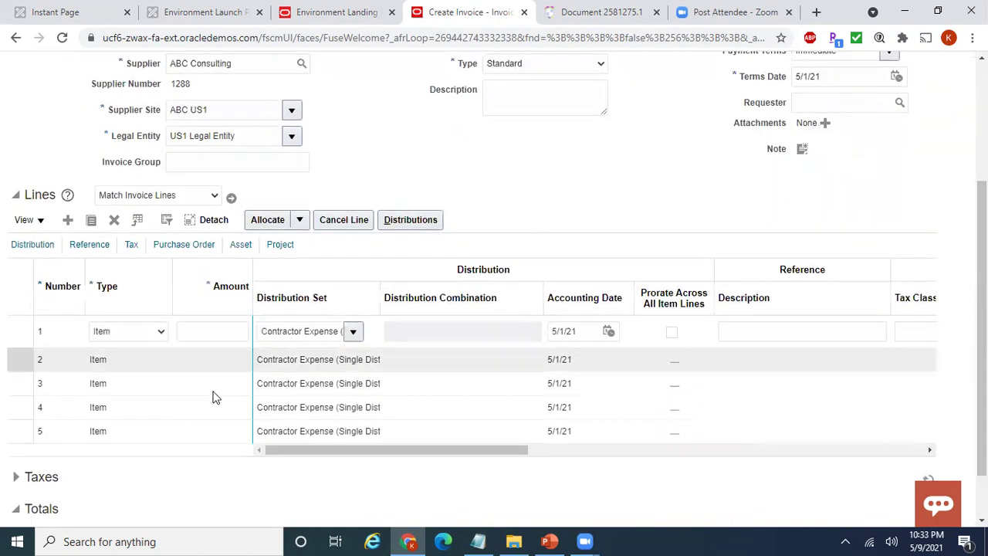
left_click(199, 337)
type("15000")
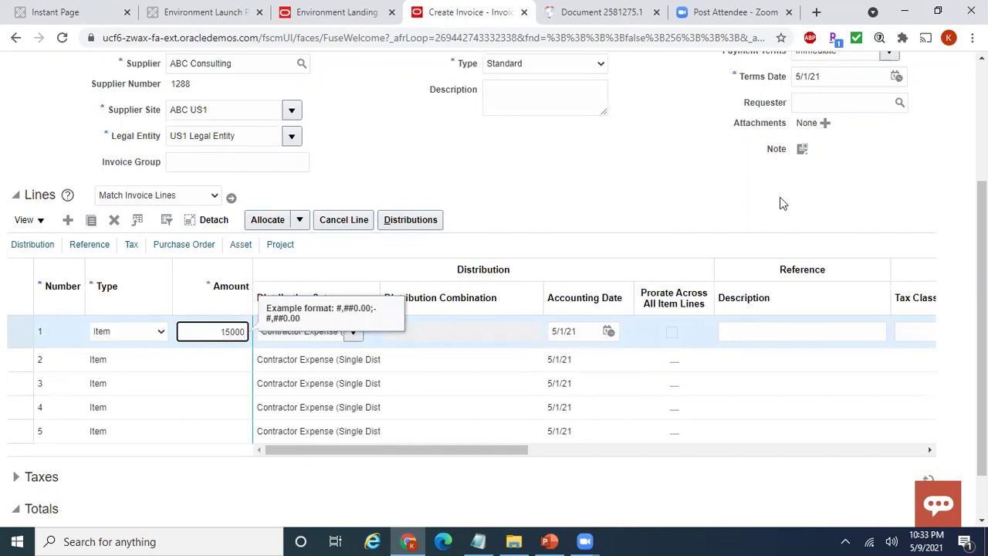
scroll(551, 125, "up", 1)
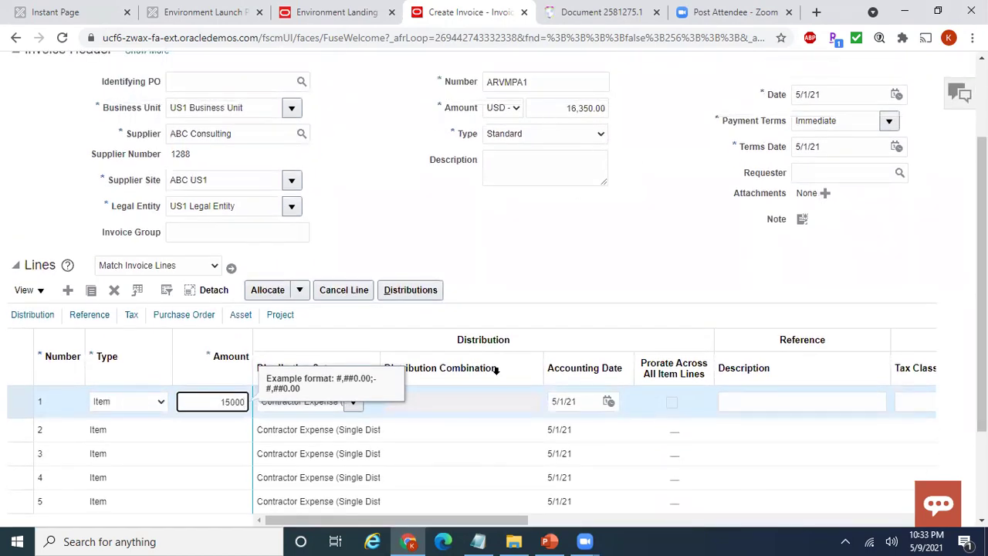
scroll(324, 467, "down", 1)
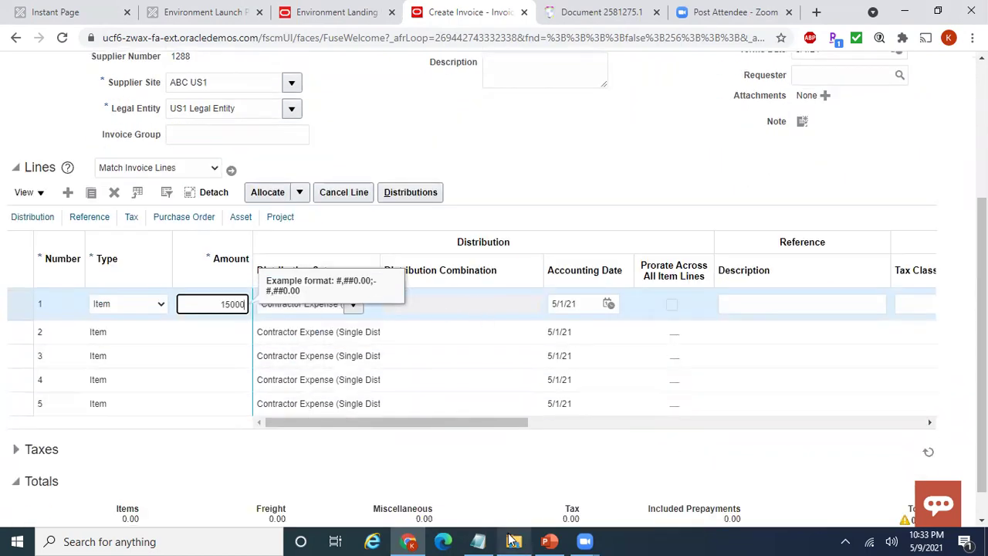
- Look up the invoice charge account in the Notepad notes and return to the invoice lines in the browser
left_click(478, 541)
left_click(430, 354)
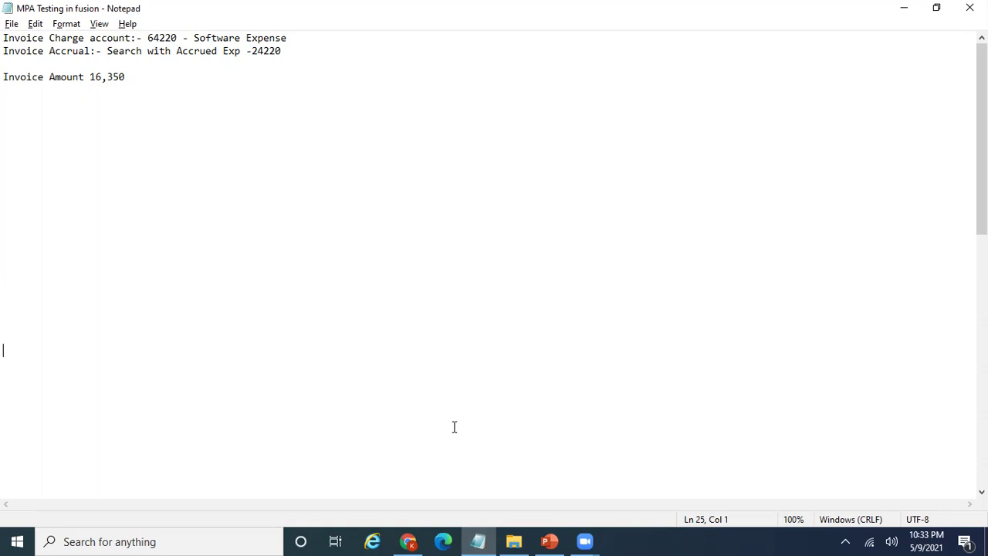
left_click(411, 541)
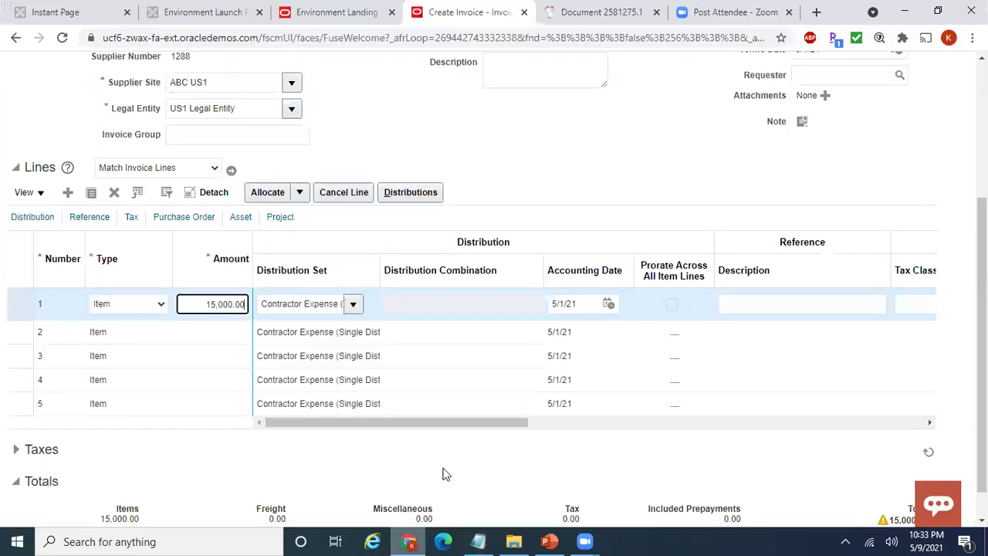
left_click(457, 309)
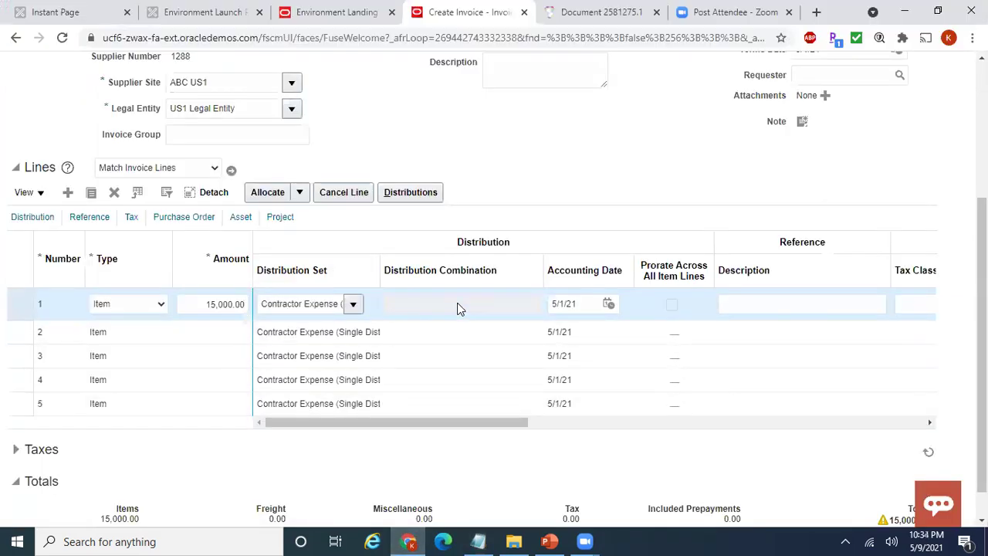
key("alt+Tab")
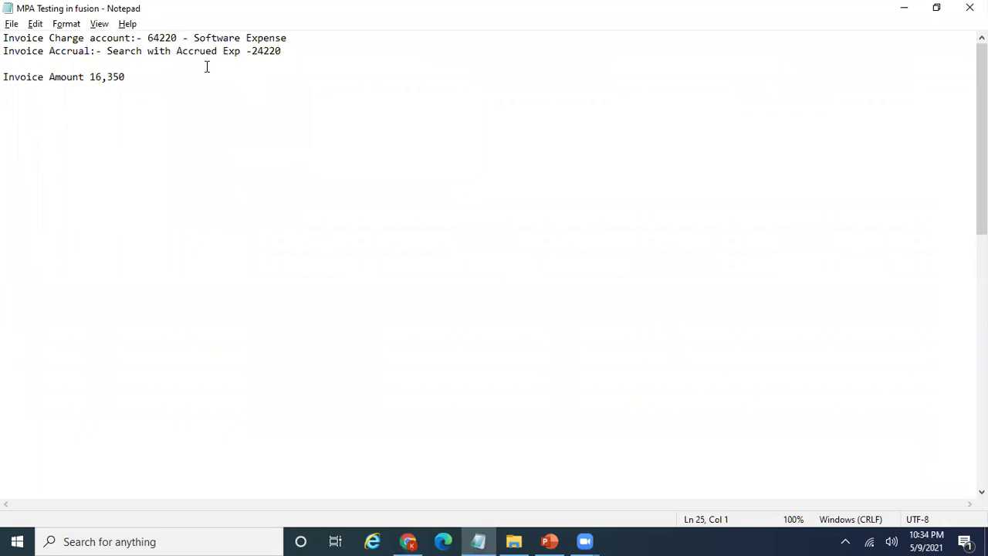
key("alt+Tab")
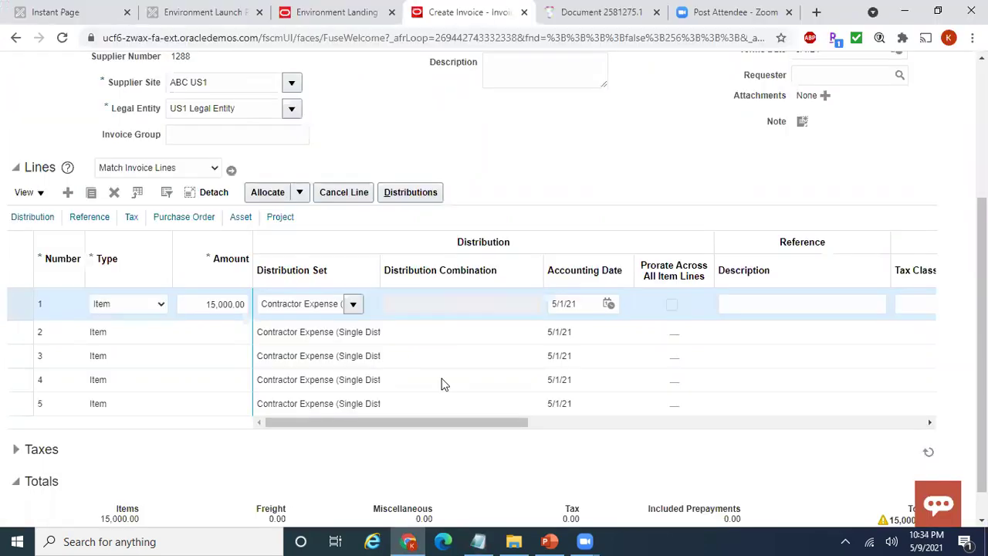
- Clear the distribution set on invoice line 1 and widen the Distribution Combination column
triple_click(262, 303)
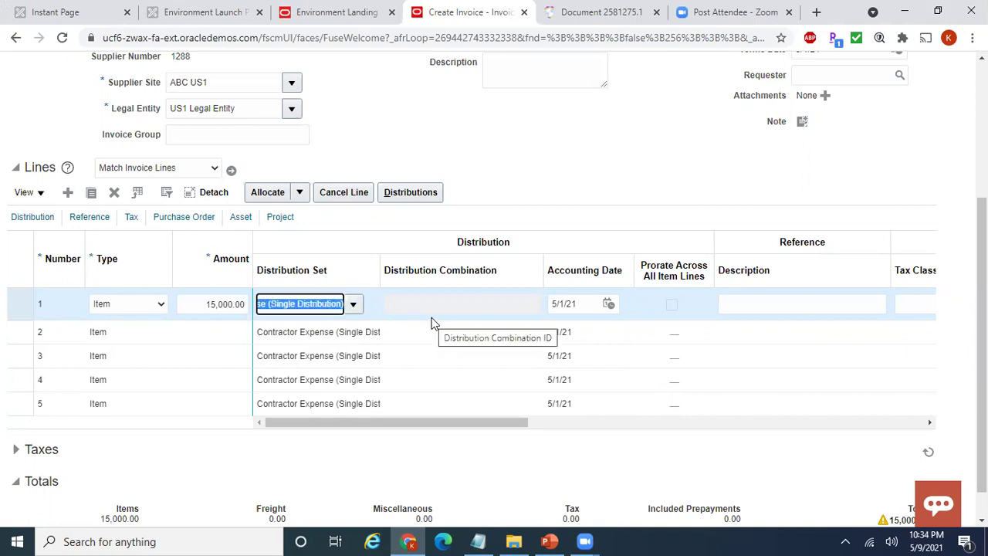
key("BackSpace")
key("Tab")
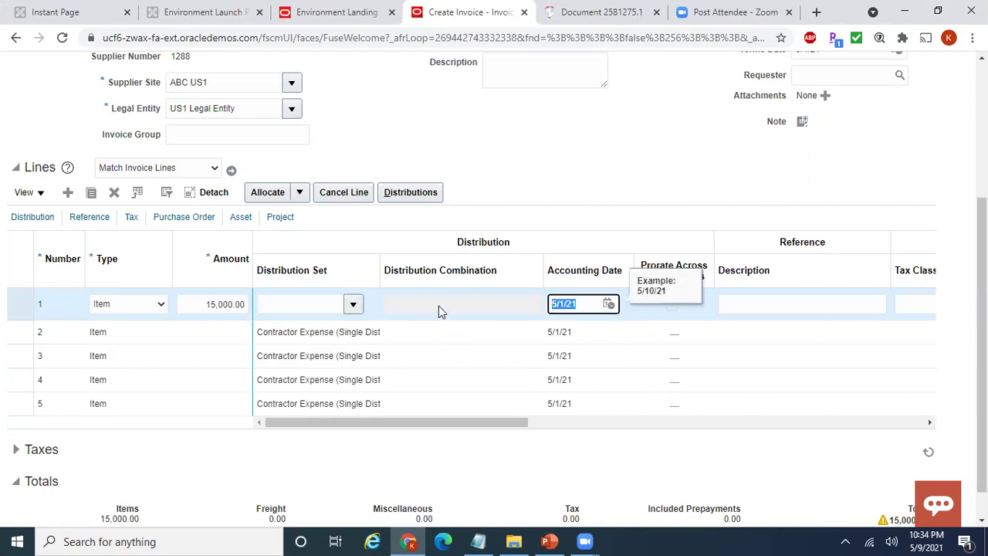
left_click(439, 306)
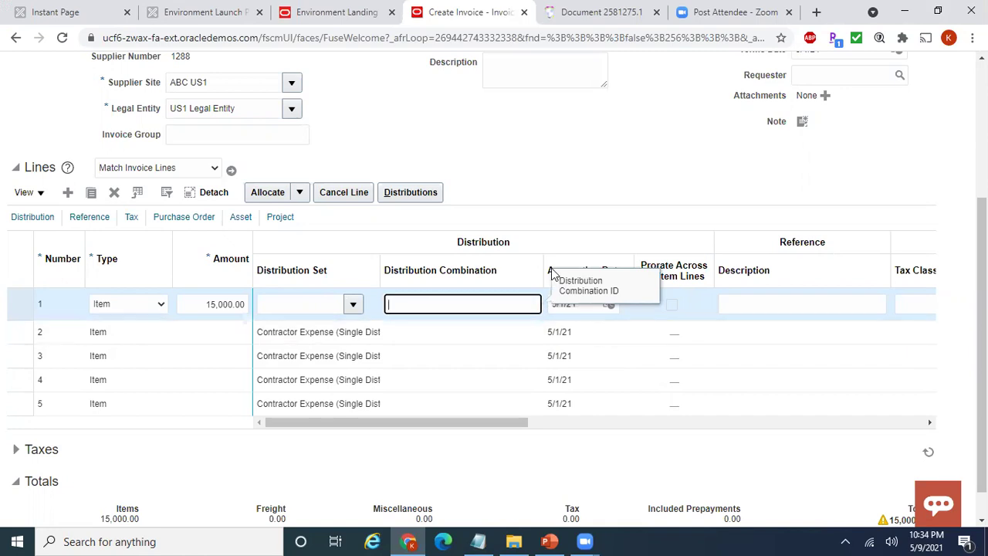
left_click_drag(543, 268, 601, 273)
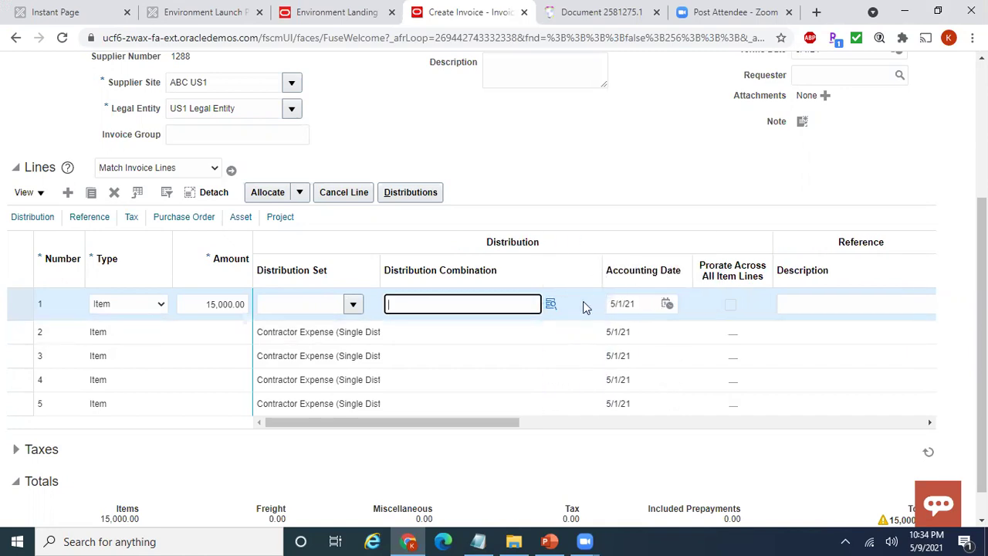
- Set line 1's distribution combination to use account 64220, keeping the other default segments
left_click(551, 304)
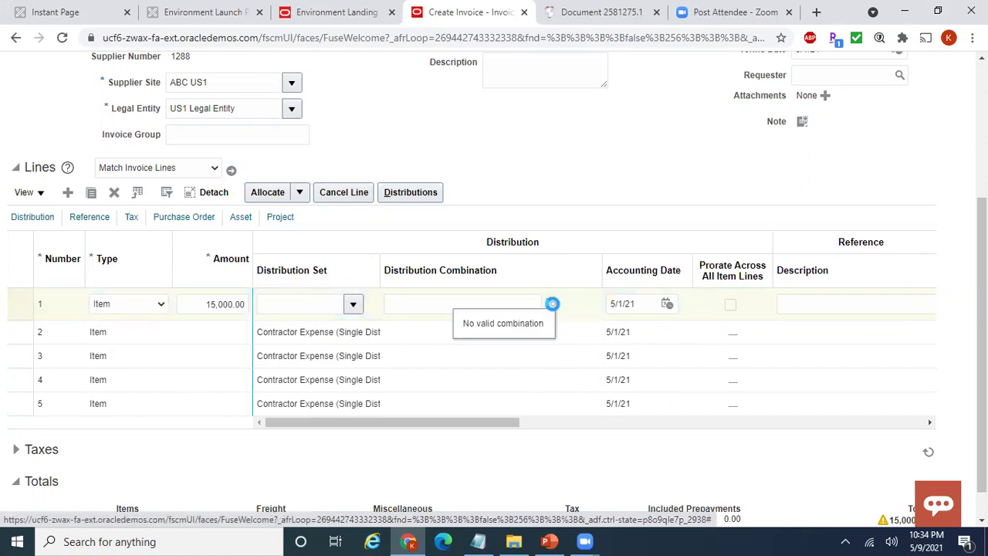
key("alt+Tab")
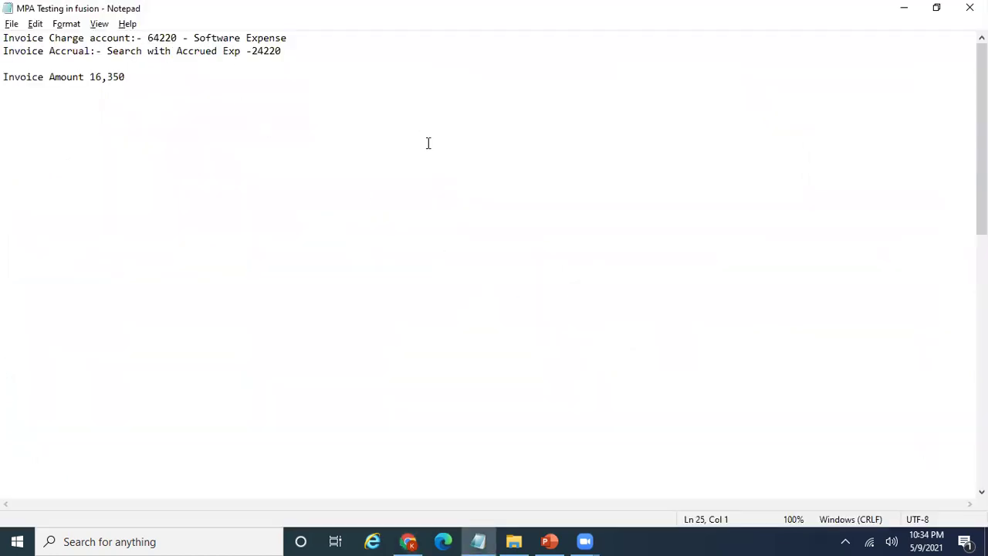
key("alt+Tab")
left_click(510, 306)
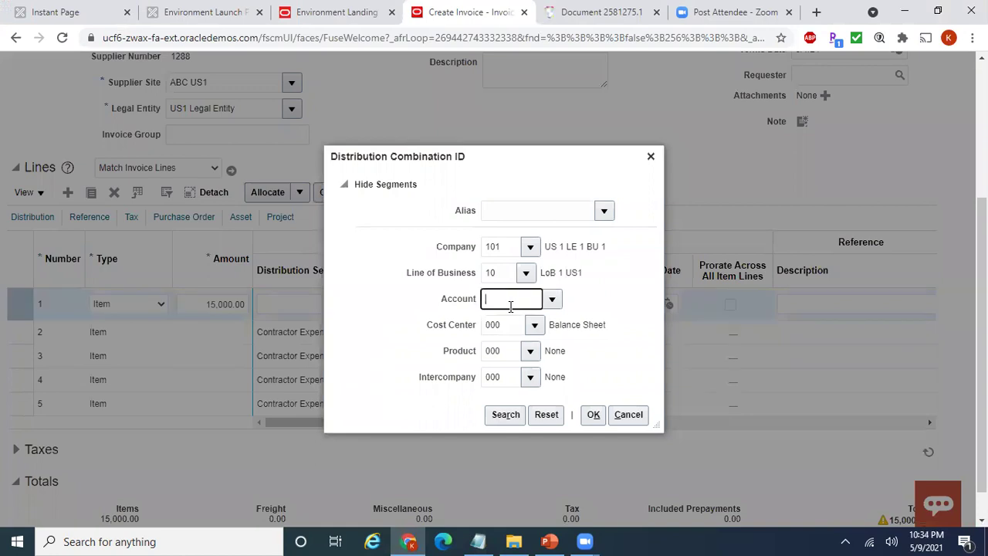
type("64220")
left_click(517, 335)
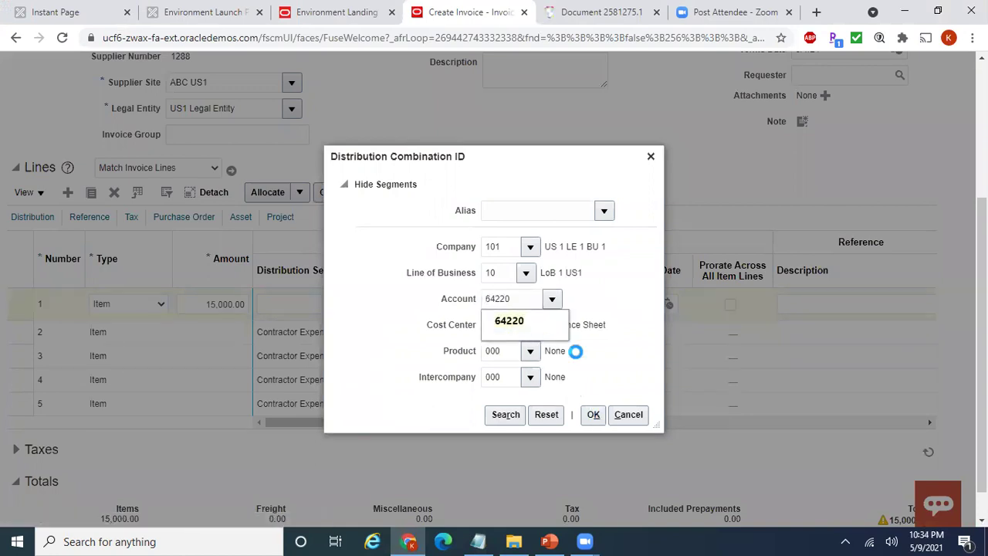
left_click(593, 417)
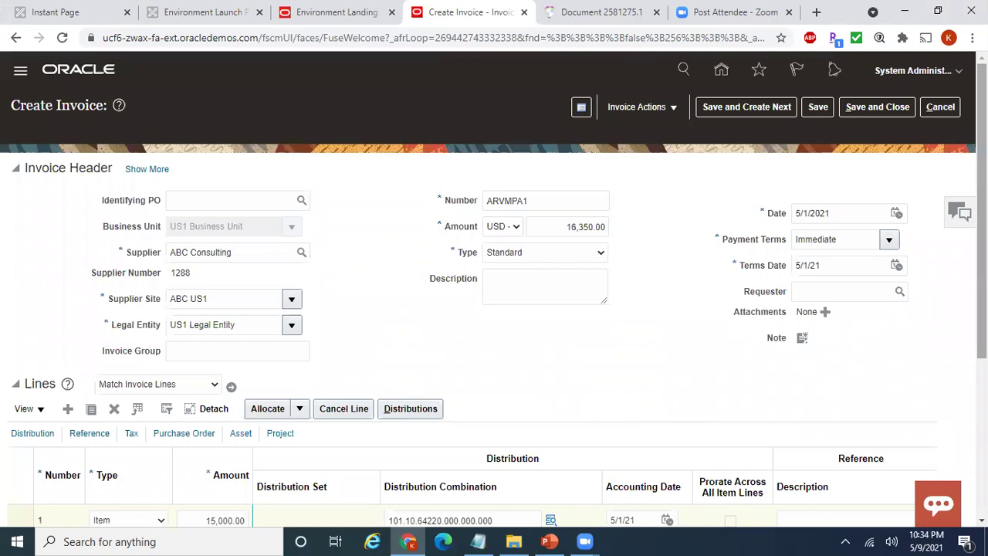
- Show all available columns in the invoice lines table
scroll(693, 404, "down", 2)
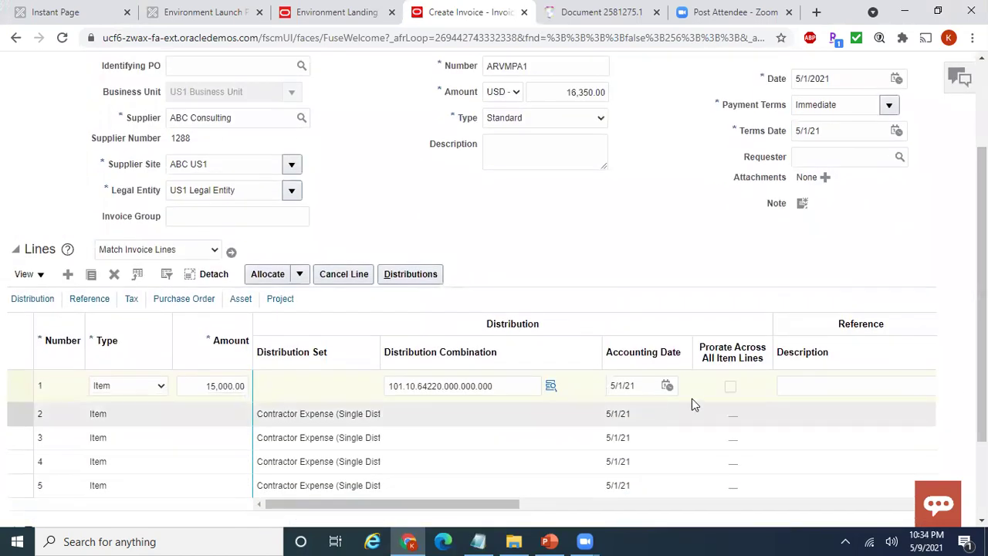
left_click_drag(382, 504, 687, 511)
left_click(519, 505)
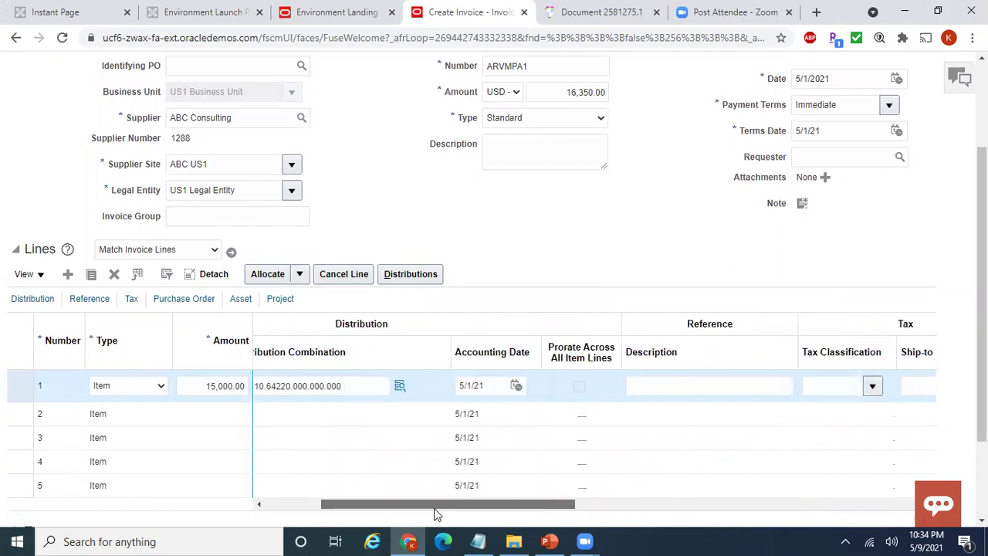
left_click_drag(435, 505, 331, 505)
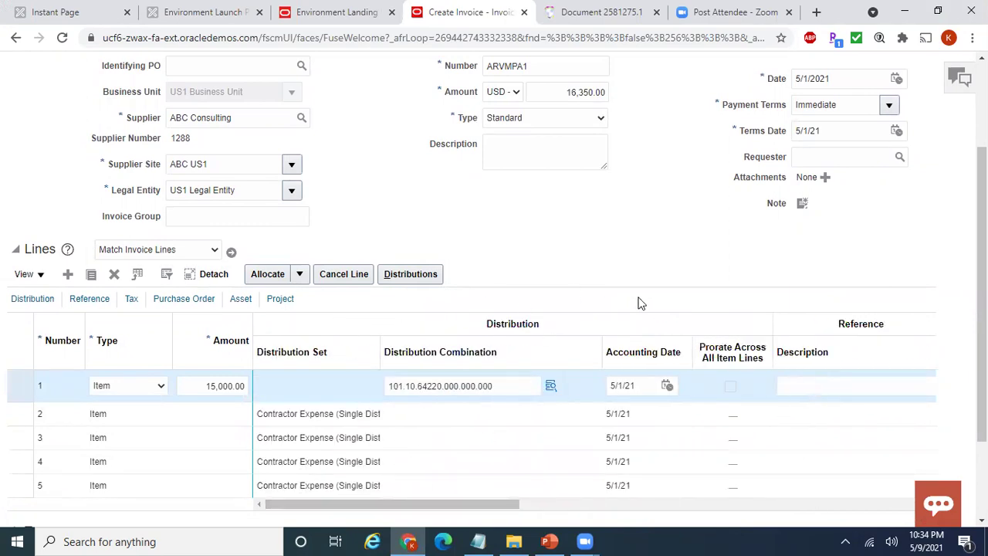
left_click(35, 276)
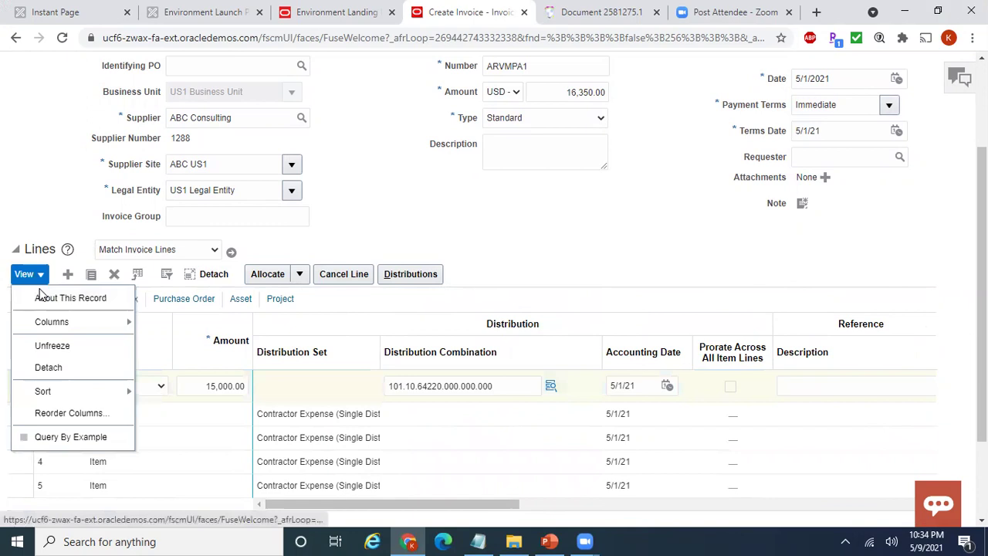
mouse_move(83, 324)
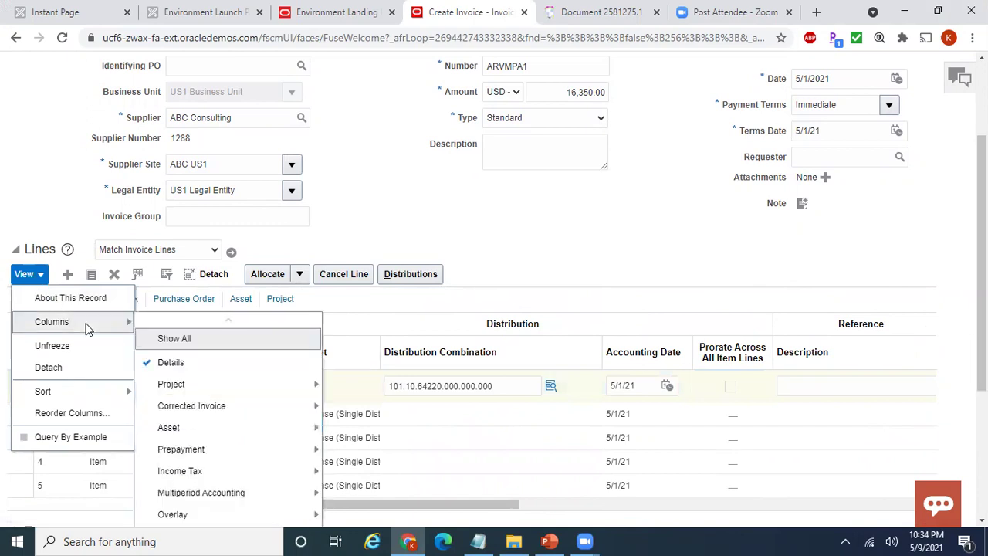
left_click(188, 338)
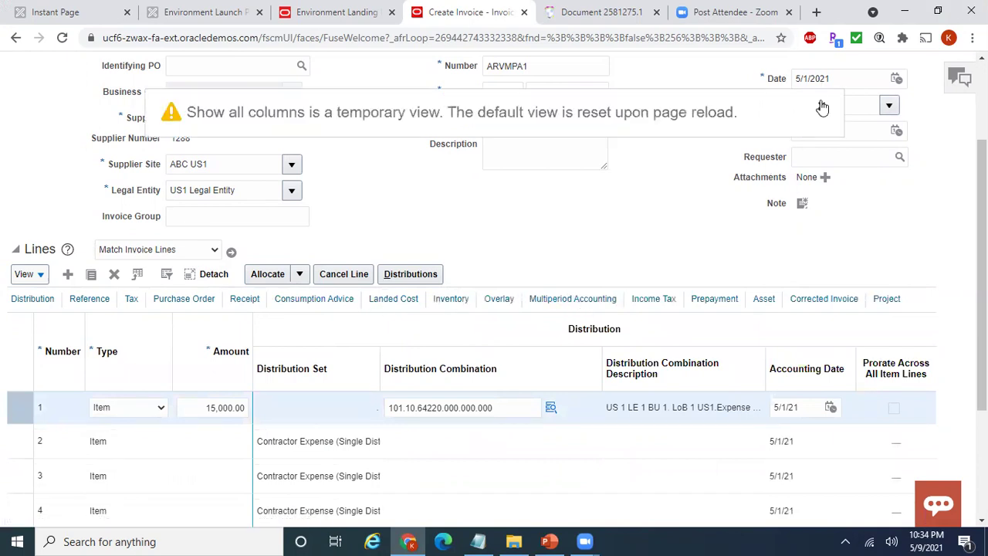
- Set line 1's multiperiod accounting start date to 5/10/21 and end date to 4/10/22
left_click(571, 300)
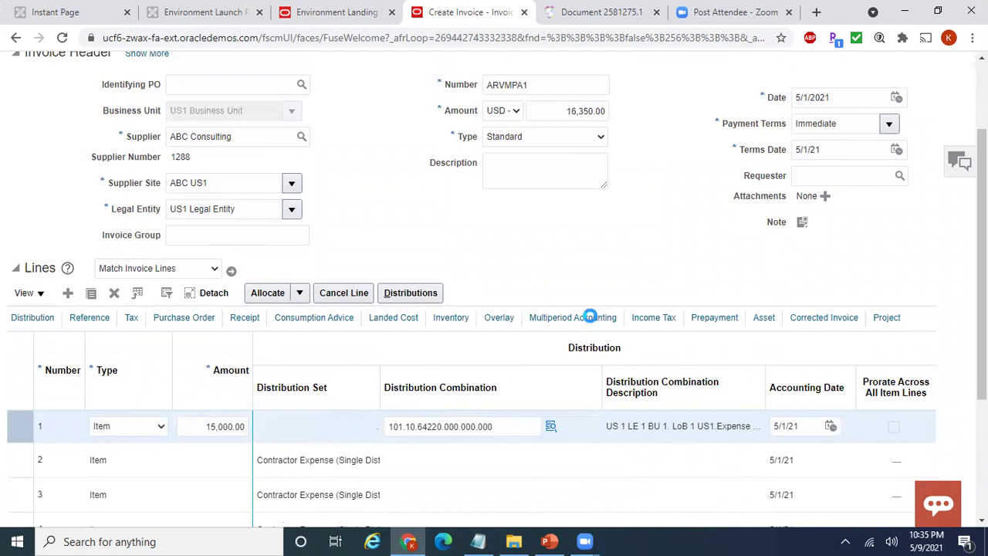
left_click(592, 323)
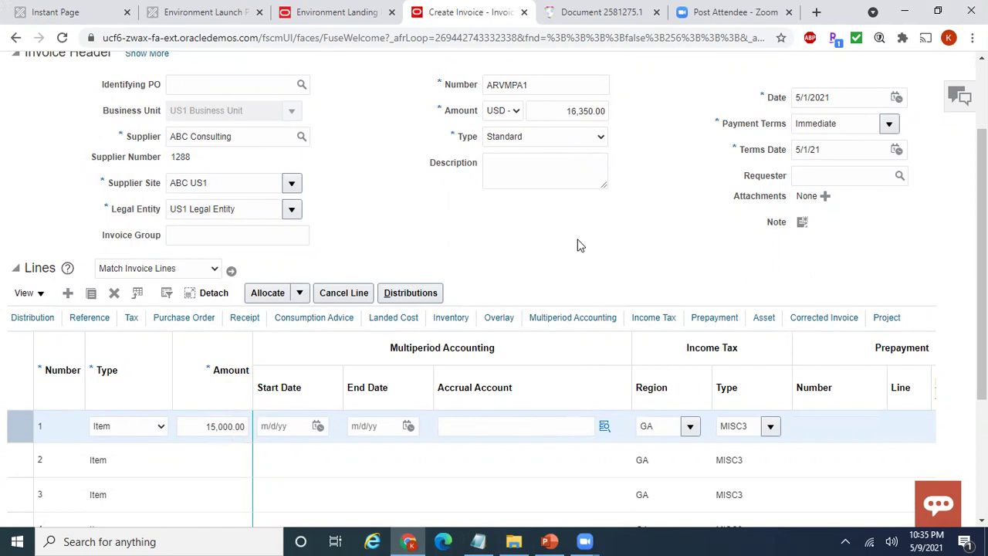
left_click(318, 427)
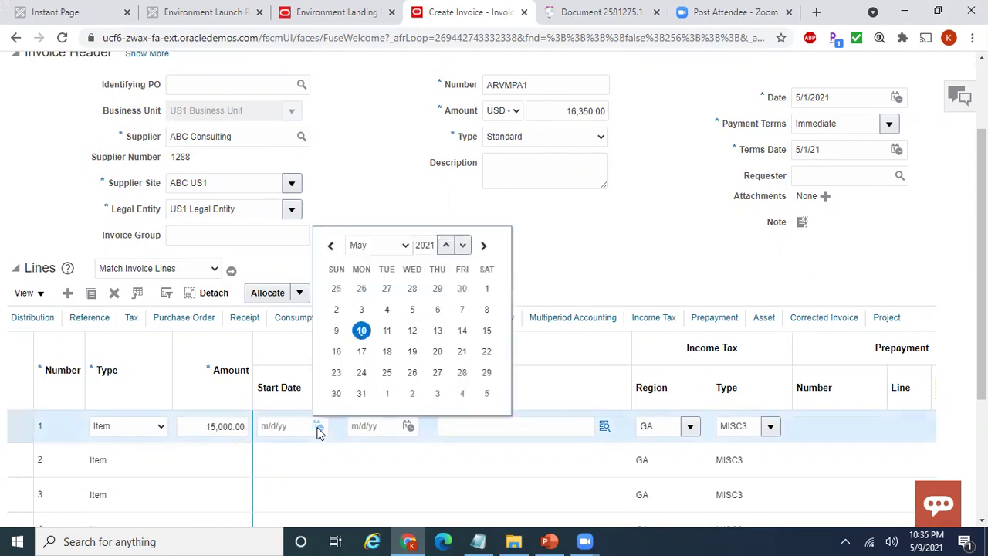
left_click(361, 330)
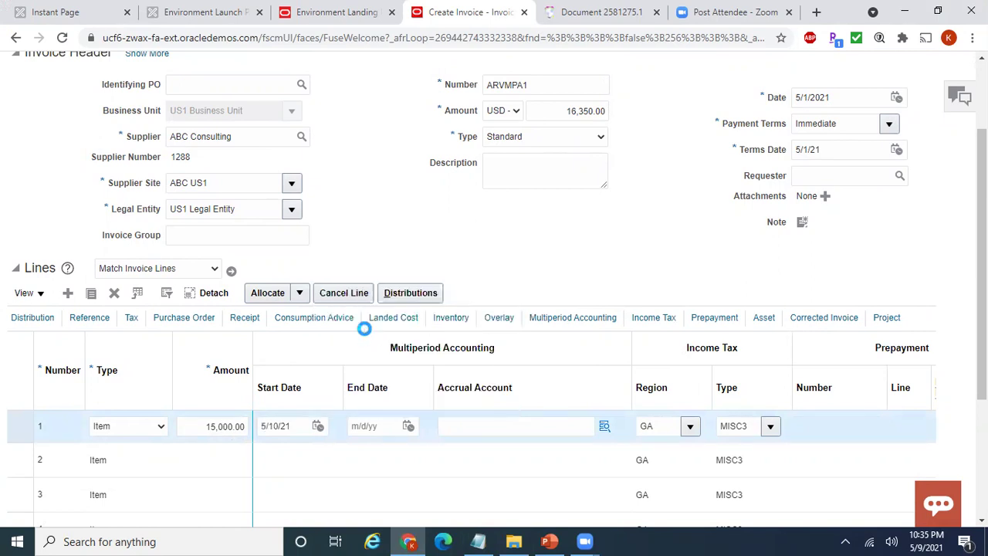
left_click(409, 429)
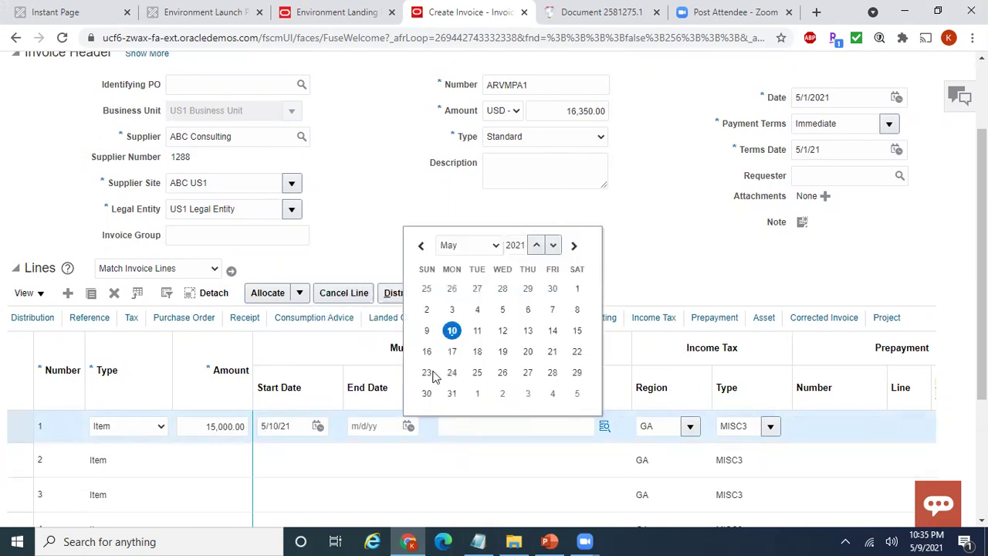
left_click(535, 246)
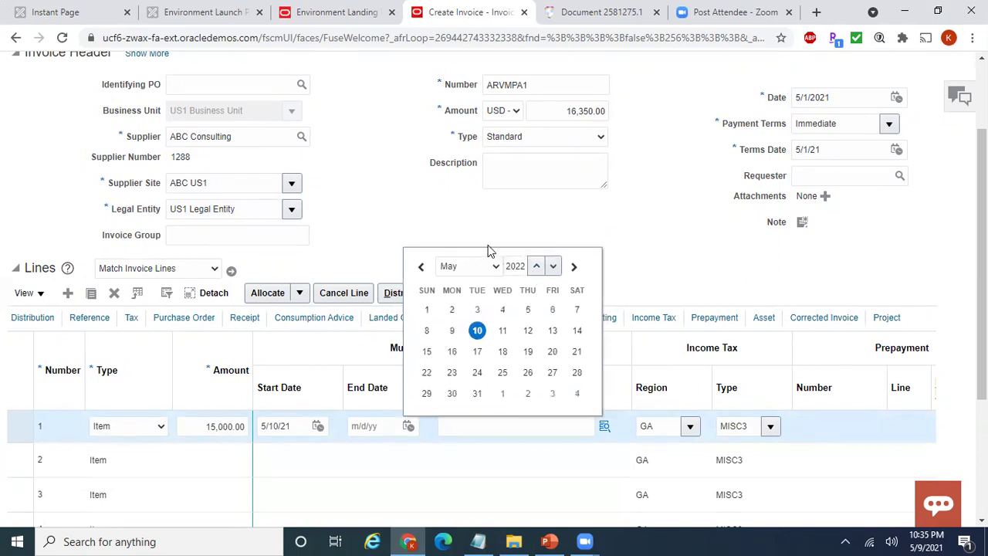
left_click(474, 266)
left_click(472, 82)
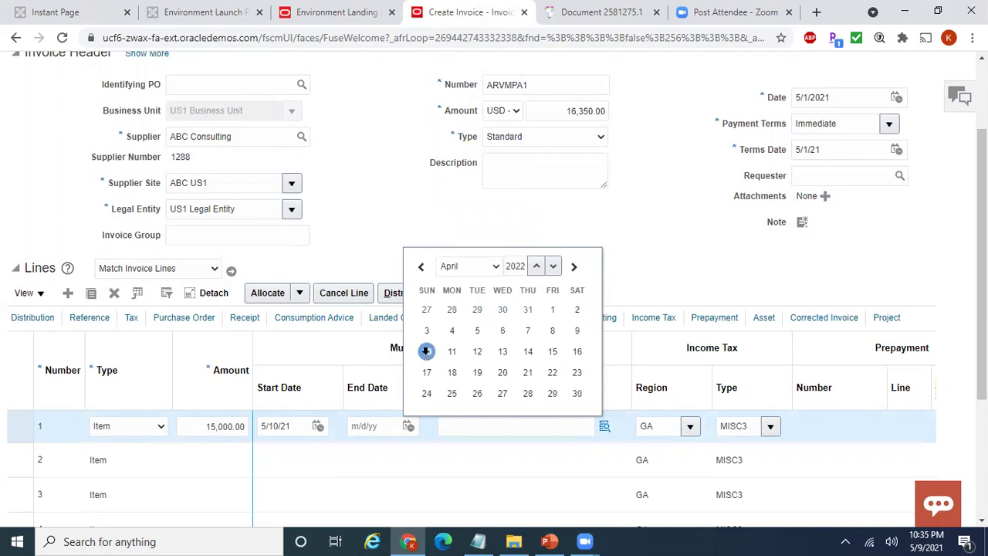
left_click(427, 351)
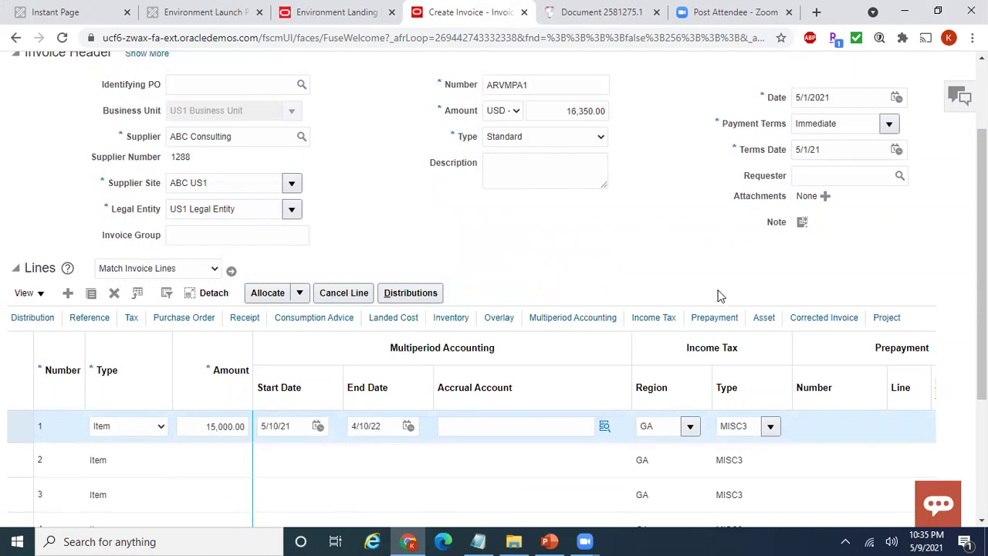
- Look up the accrual account in the Notepad notes and set line 1's accrual account segment to 24220, keeping the other default segments
left_click(604, 428)
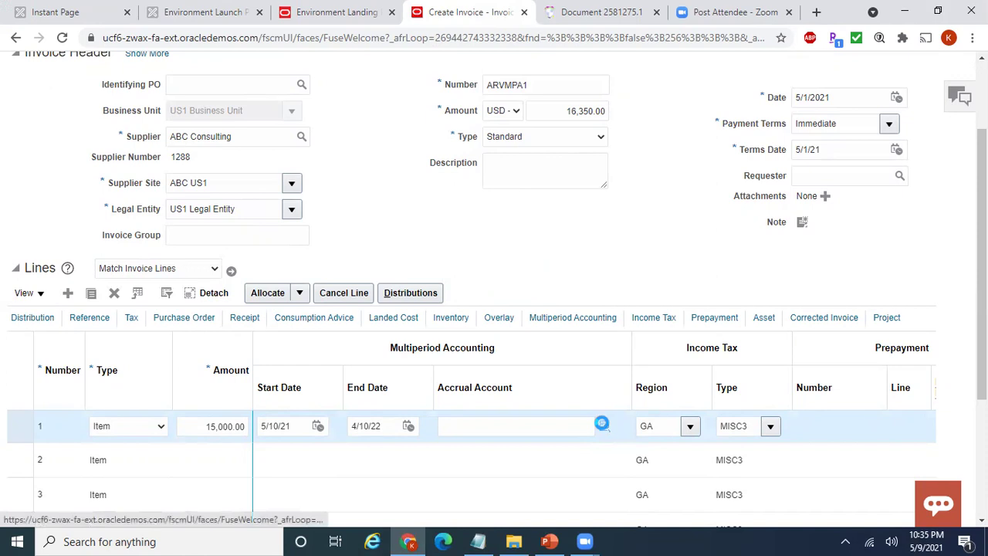
key("alt+Tab")
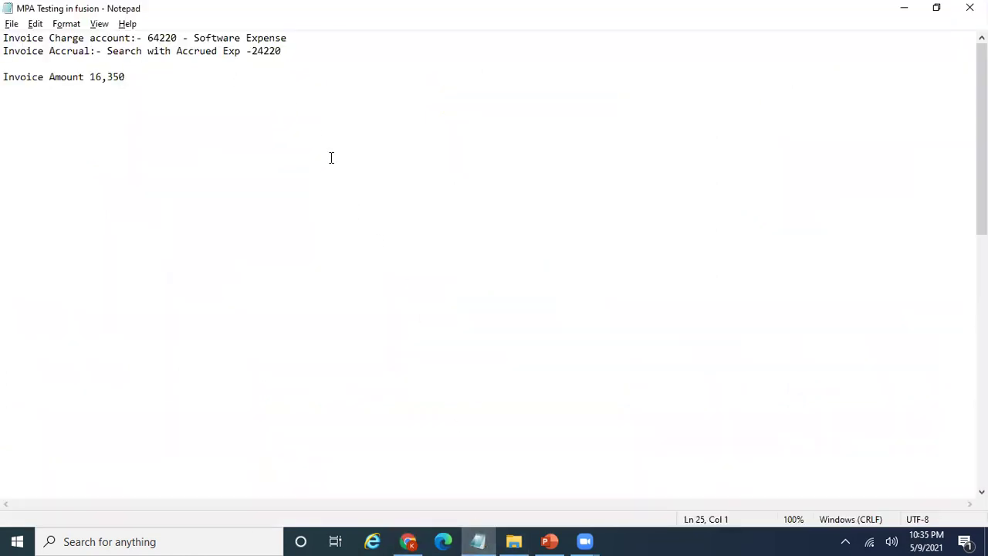
key("alt+Tab")
left_click(505, 298)
type("24220")
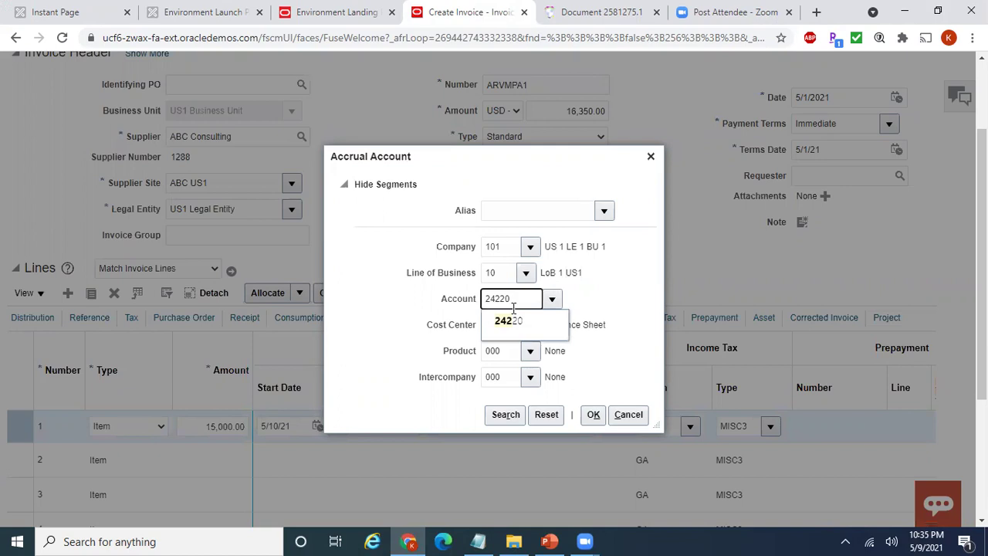
left_click(508, 321)
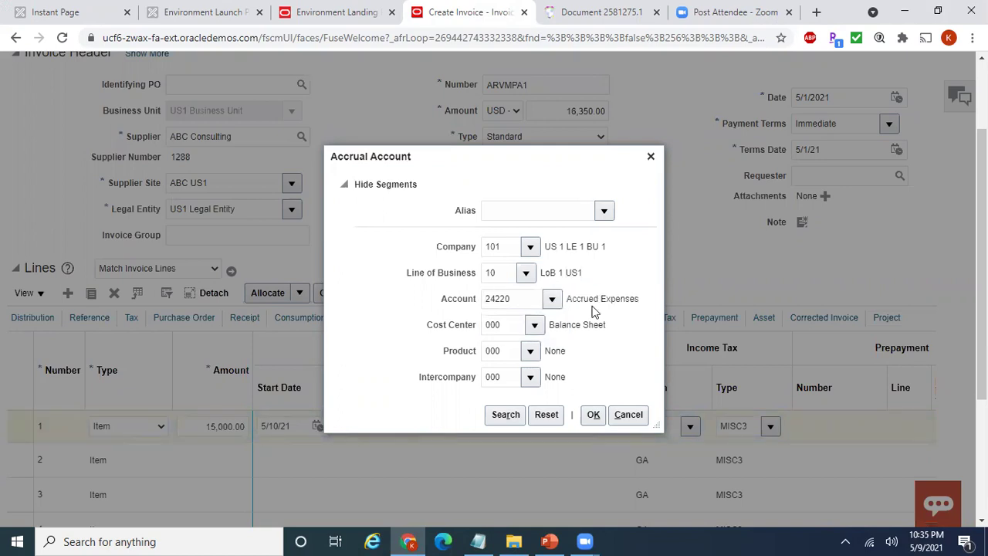
left_click(593, 415)
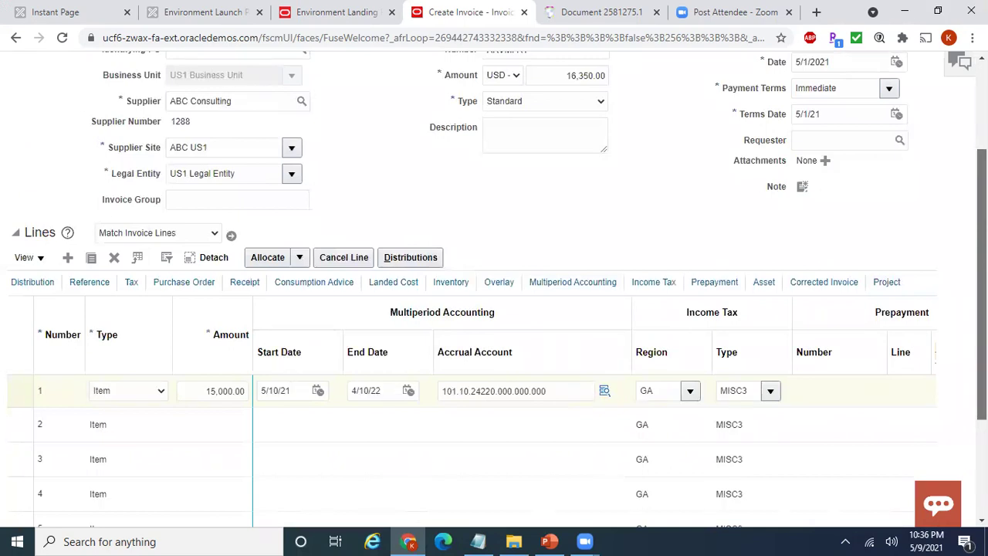
- Save the invoice and continue past the duplicate invoice warning
scroll(811, 189, "up", 2)
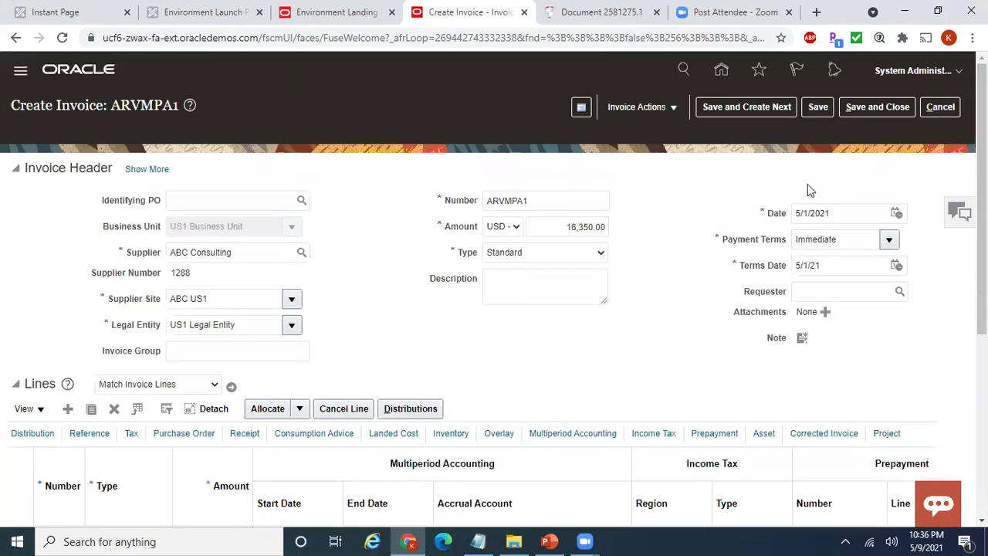
left_click(817, 111)
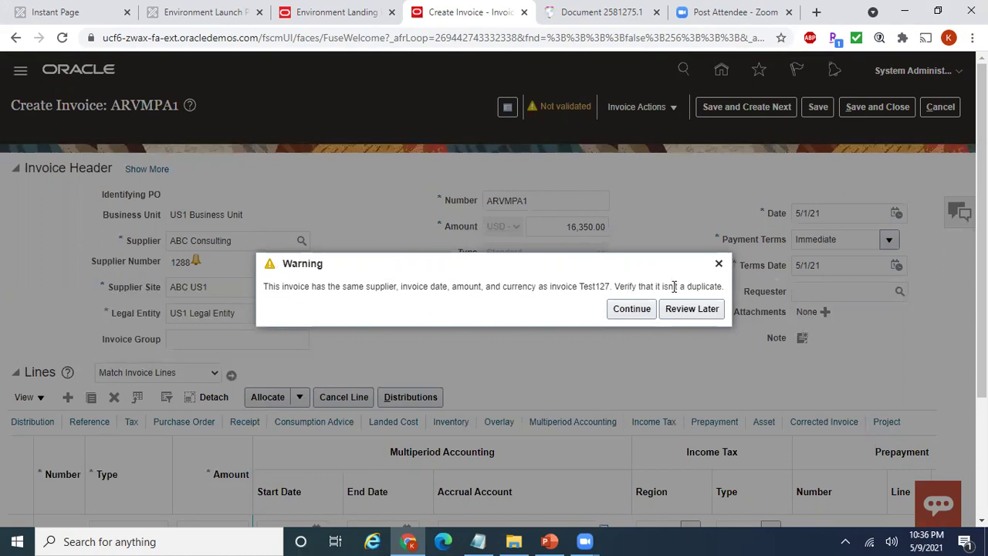
left_click(631, 310)
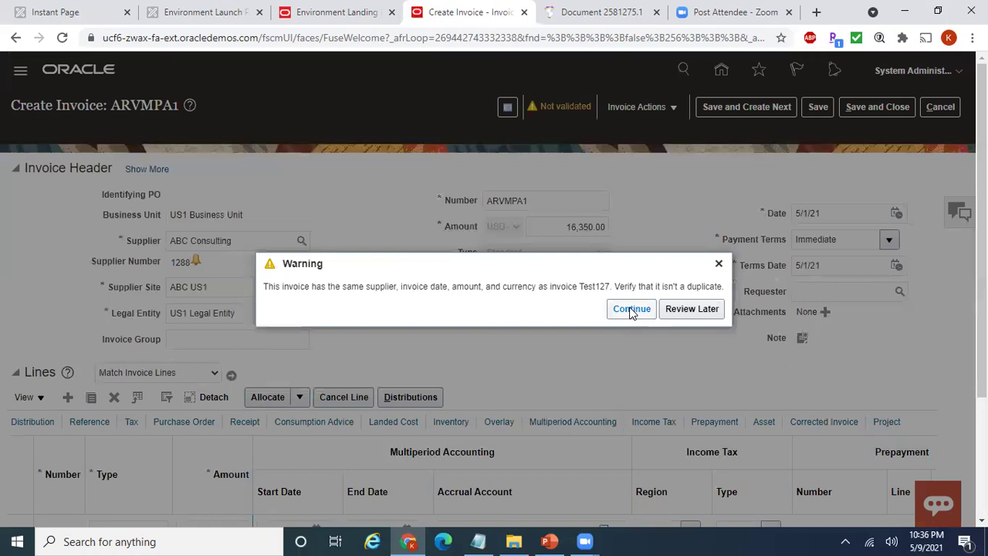
left_click(631, 309)
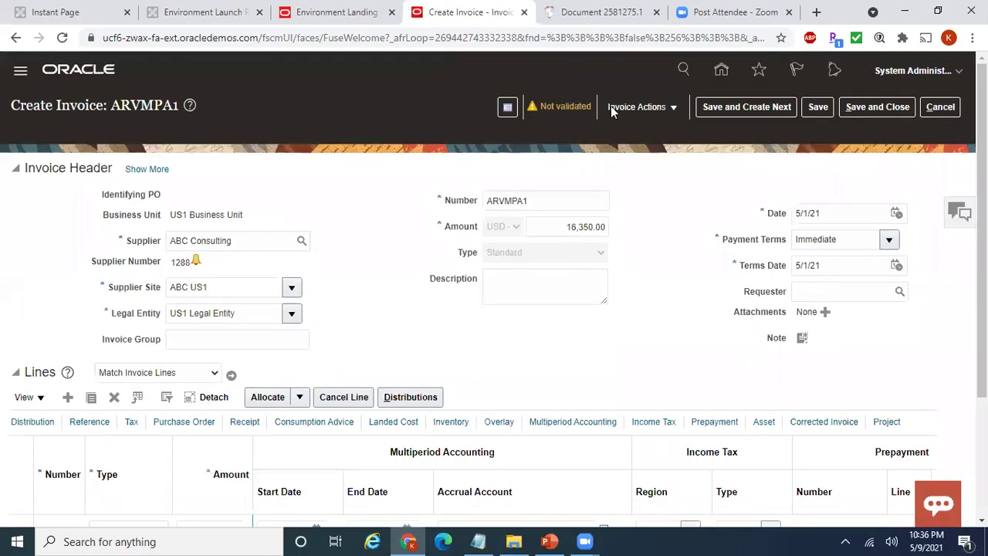
- Validate the invoice and check its validation and accounting status in the invoice summary
left_click(670, 110)
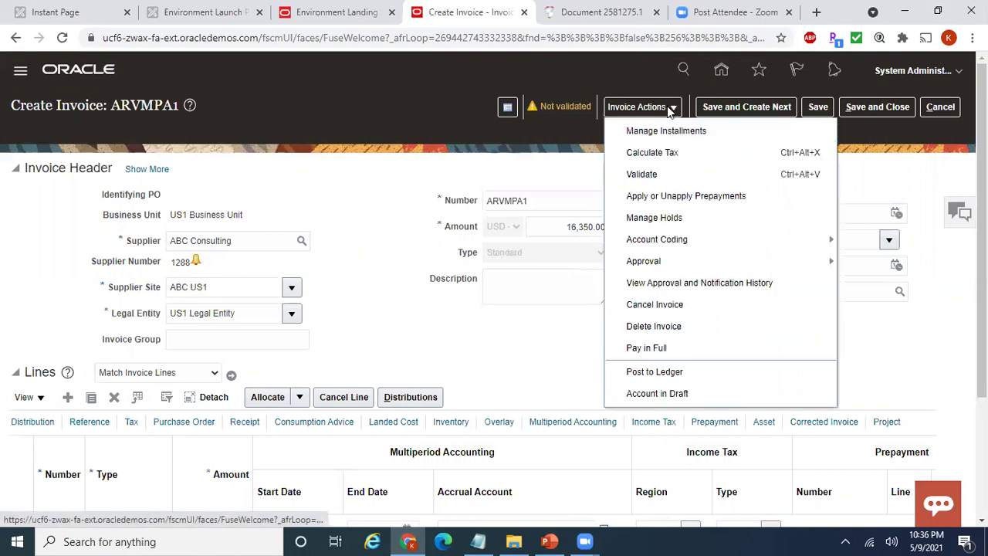
left_click(645, 175)
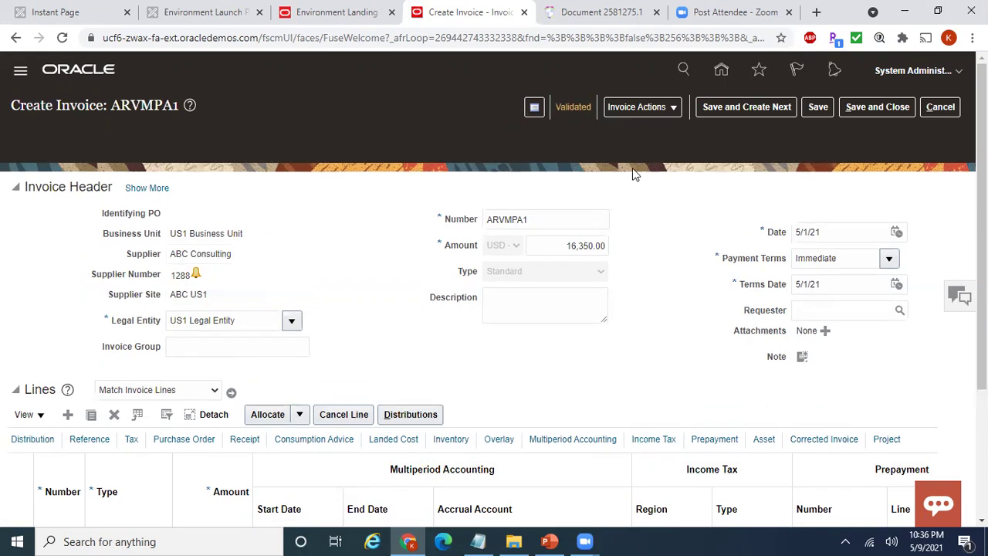
left_click(579, 112)
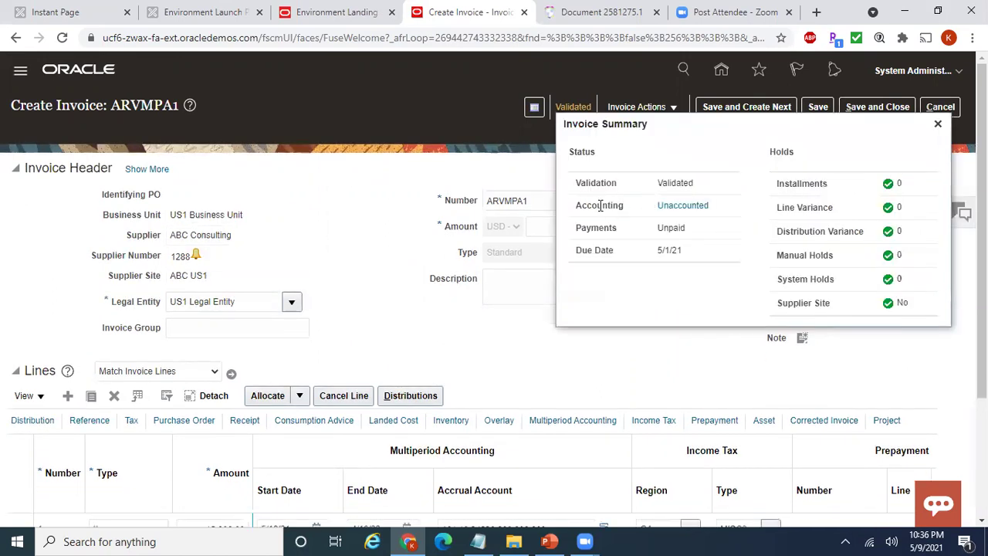
left_click(937, 124)
- Post the invoice to the ledger and view its accounting lines
left_click(659, 108)
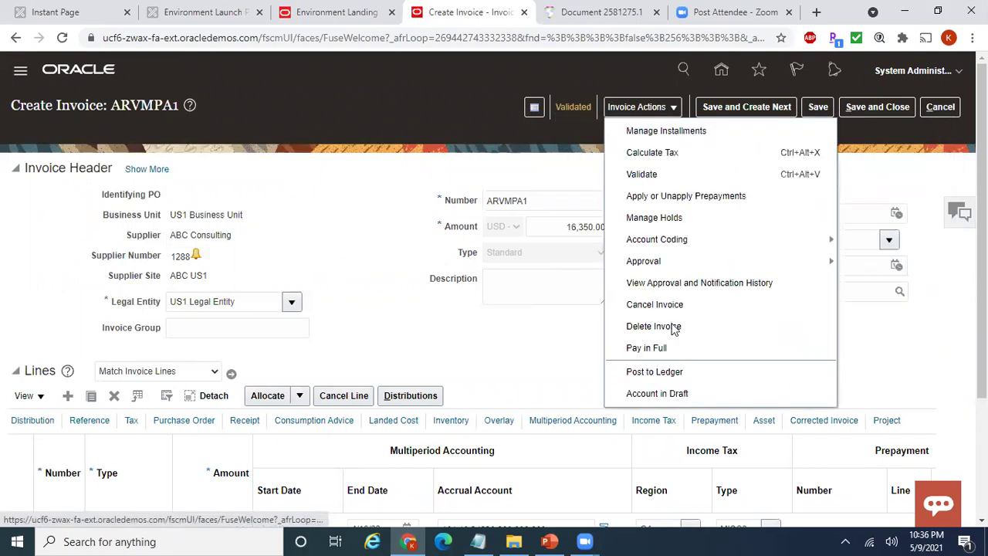
left_click(657, 371)
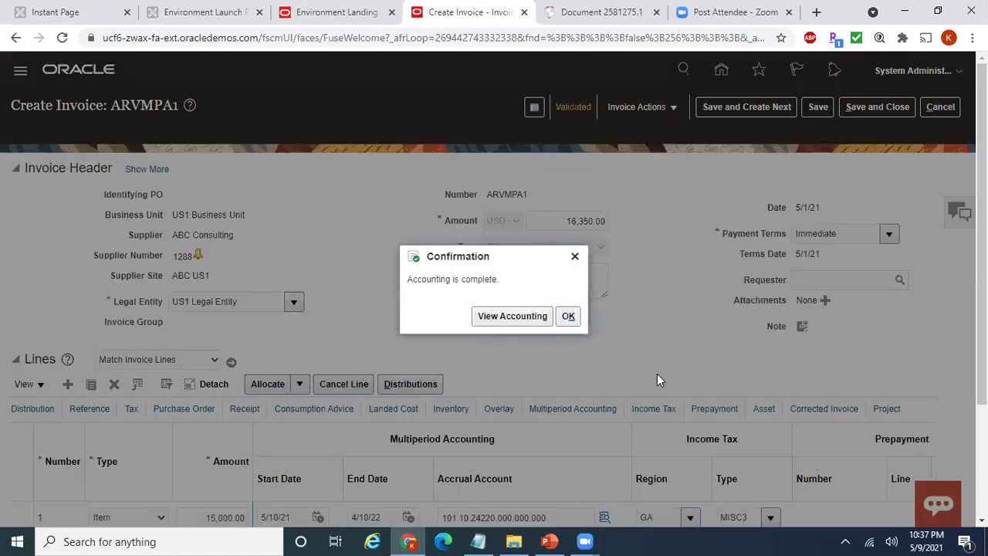
left_click(526, 321)
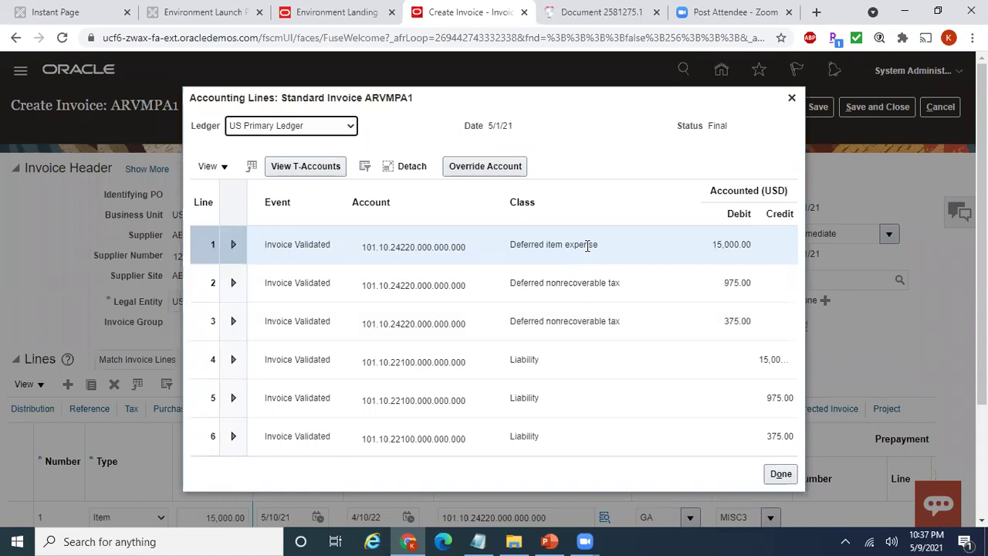
- Show the Notepad notes beside the accounting lines and compare the accounts with the noted charge and accrual accounts
mouse_move(479, 541)
left_click(498, 489)
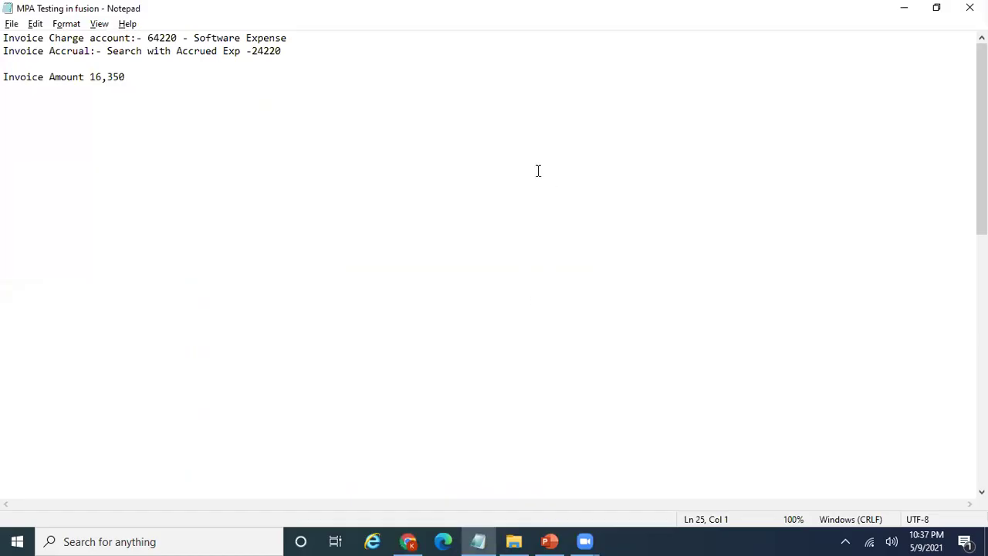
double_click(378, 11)
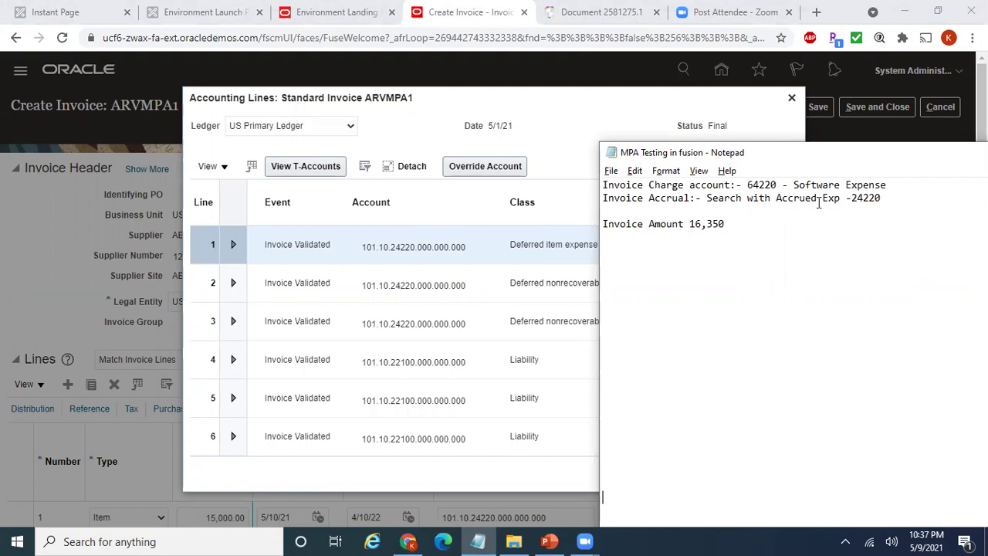
- Export the invoice's accounting lines from the browser and open export.xls in Excel, accepting the file format warning
left_click(567, 140)
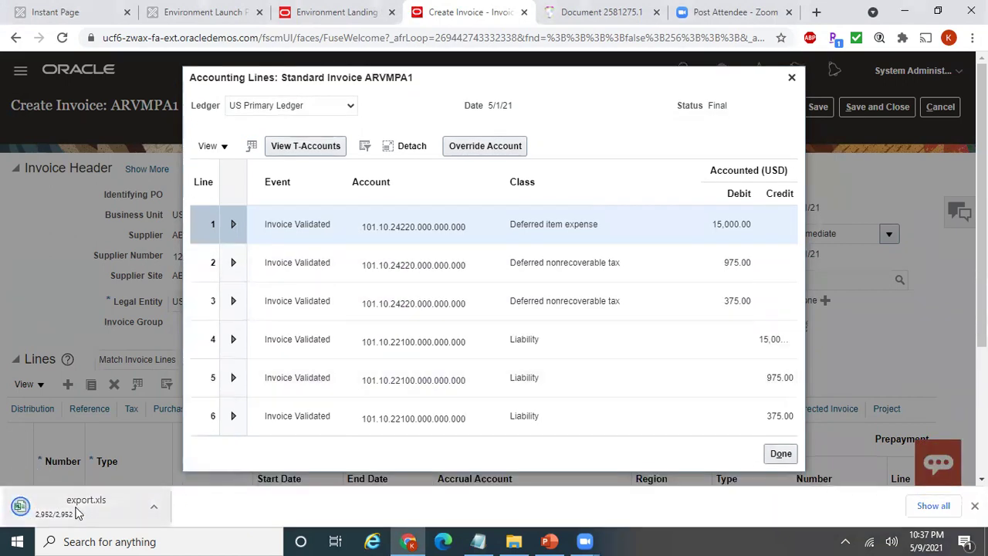
left_click(76, 509)
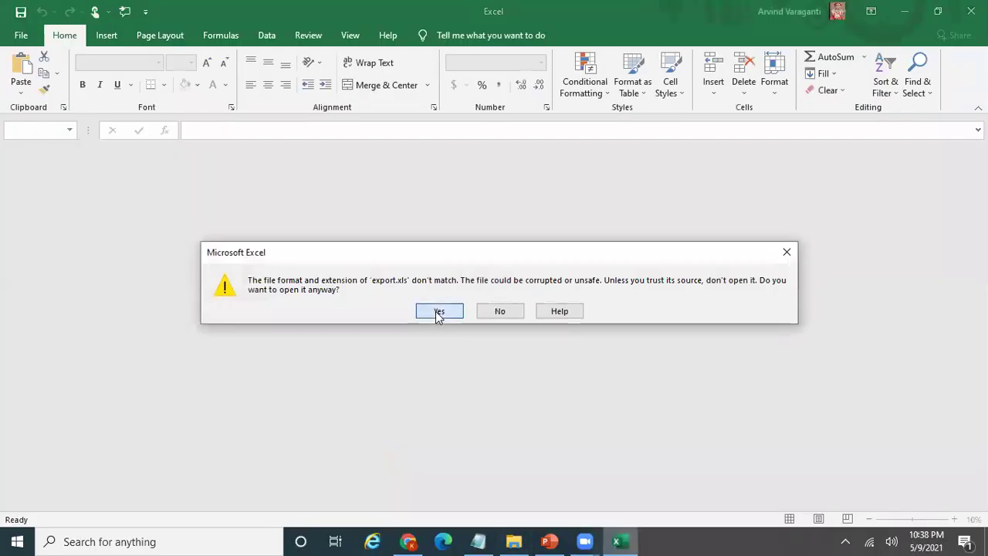
left_click(437, 311)
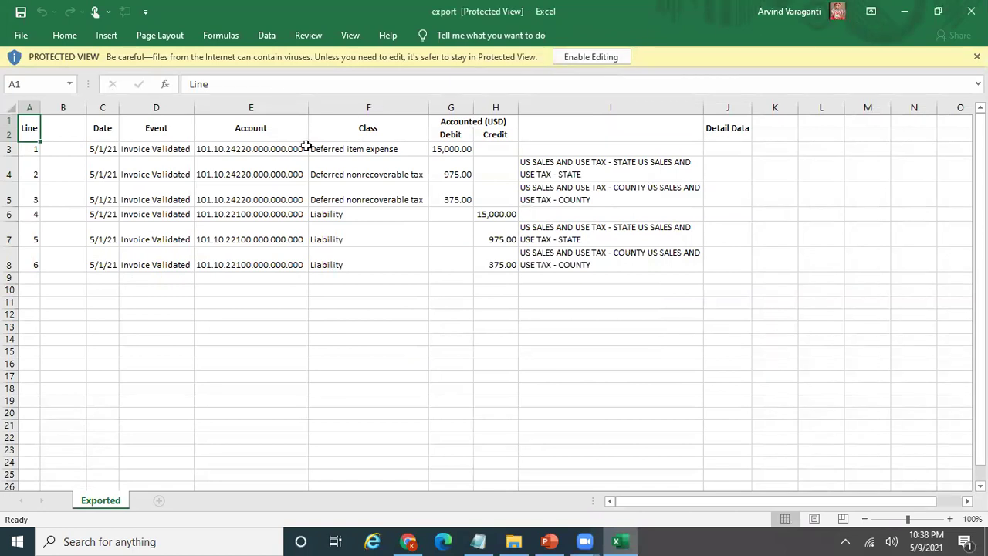
- Examine the accounts, classes, debit and credit amounts and tax descriptions of the exported accounting lines
left_click(380, 153)
left_click(447, 152)
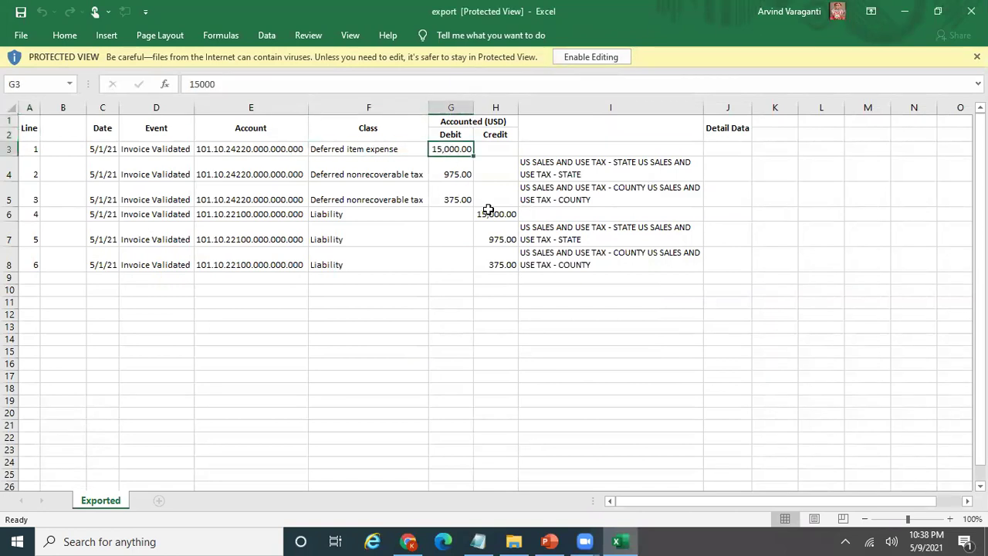
left_click(488, 213)
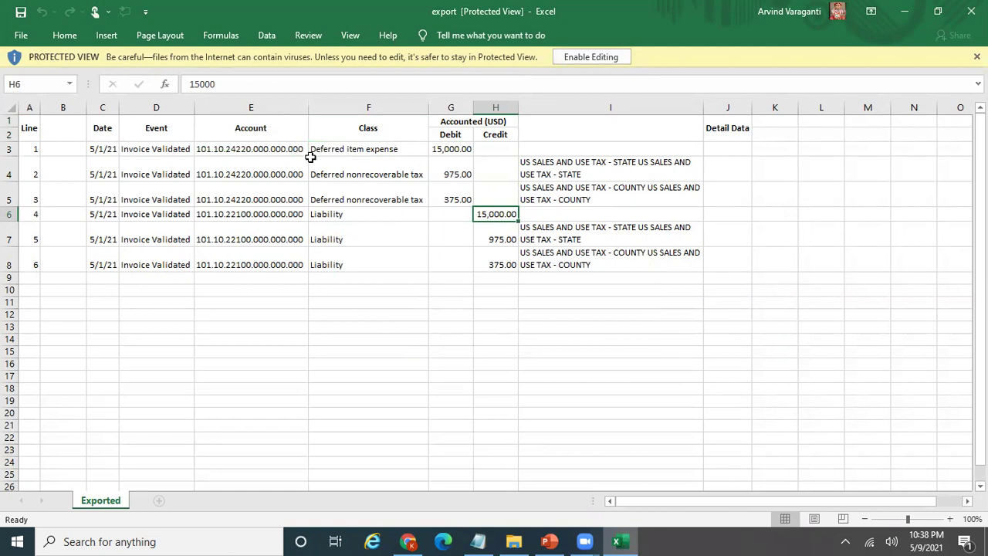
left_click(262, 149)
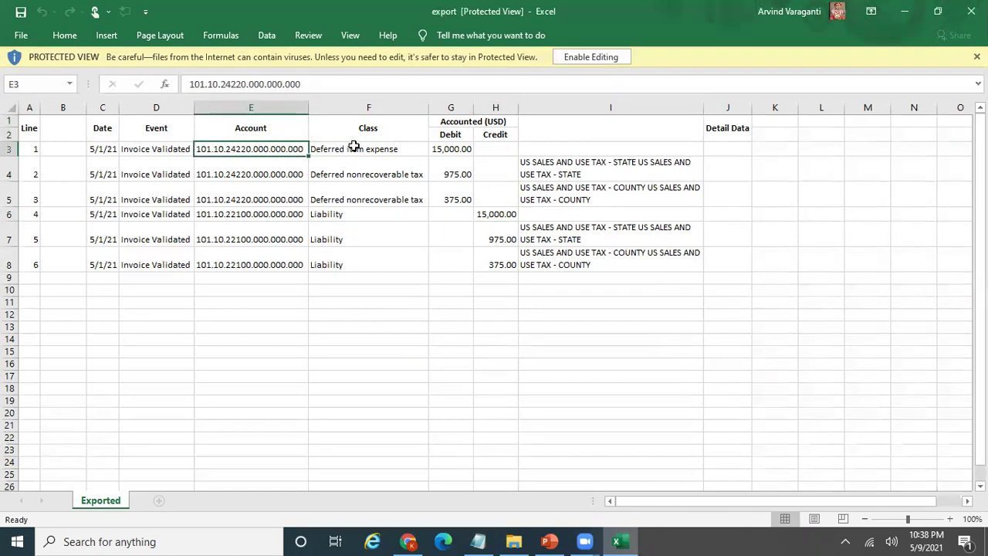
left_click(353, 147)
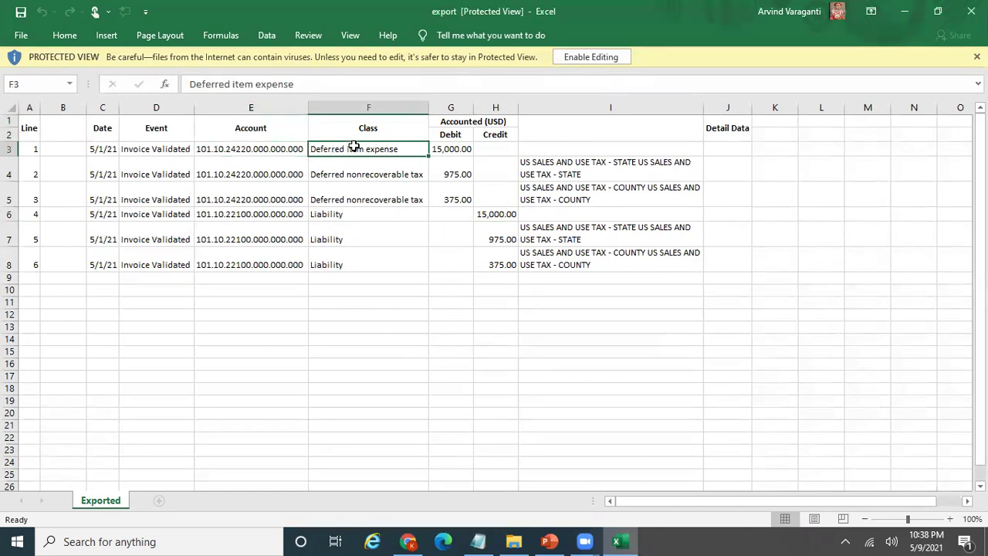
left_click(263, 174)
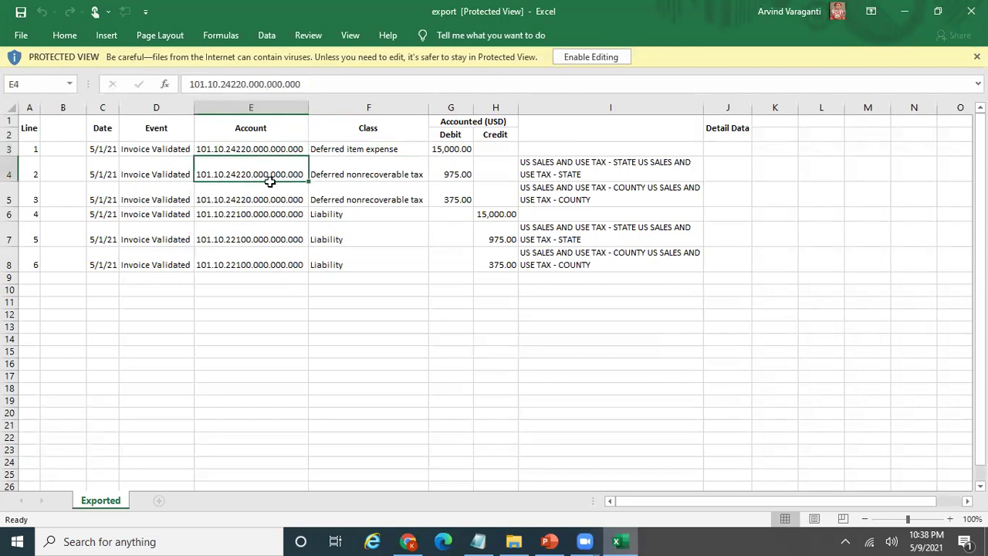
left_click(348, 197)
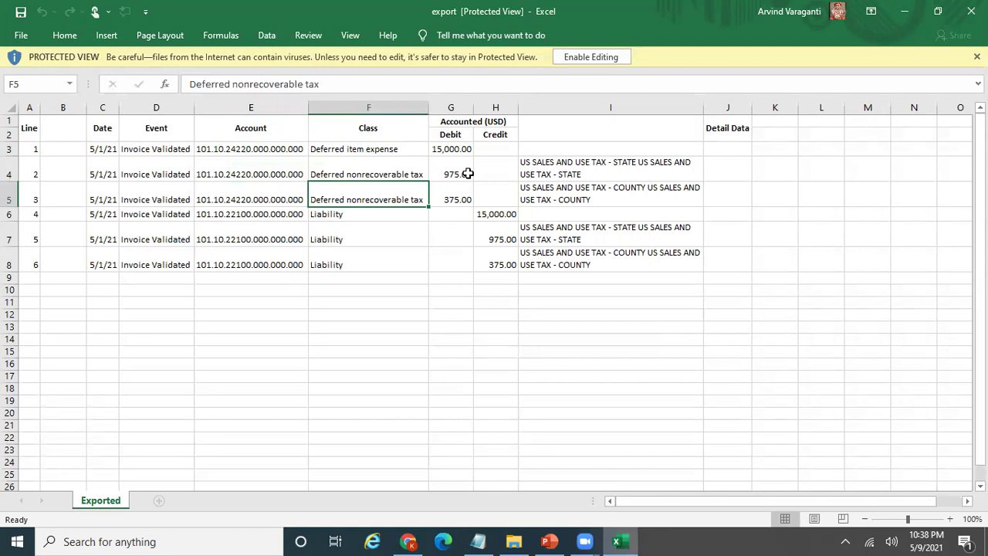
left_click(617, 175)
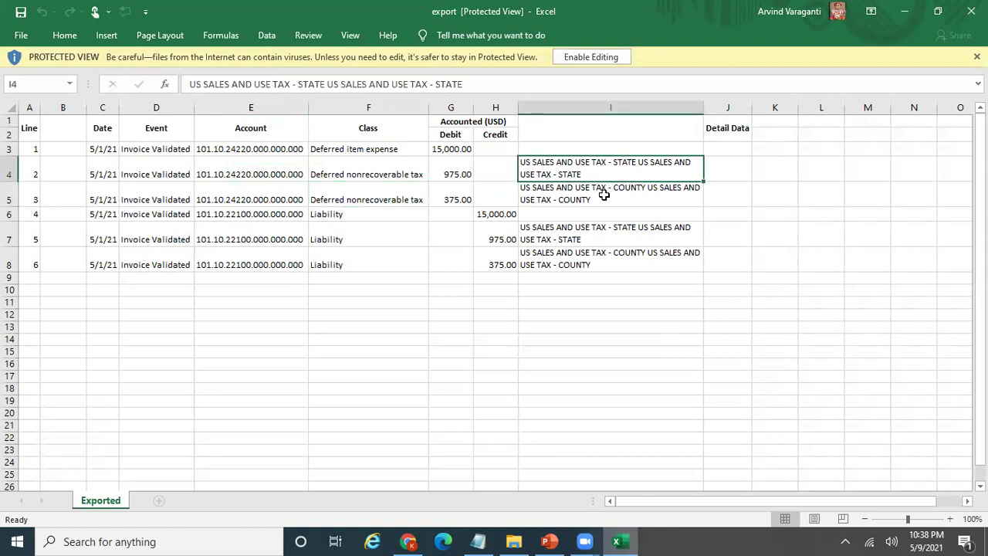
- Compare the state and county tax debits with the matching liability credits in the exported accounting lines
left_click(604, 196)
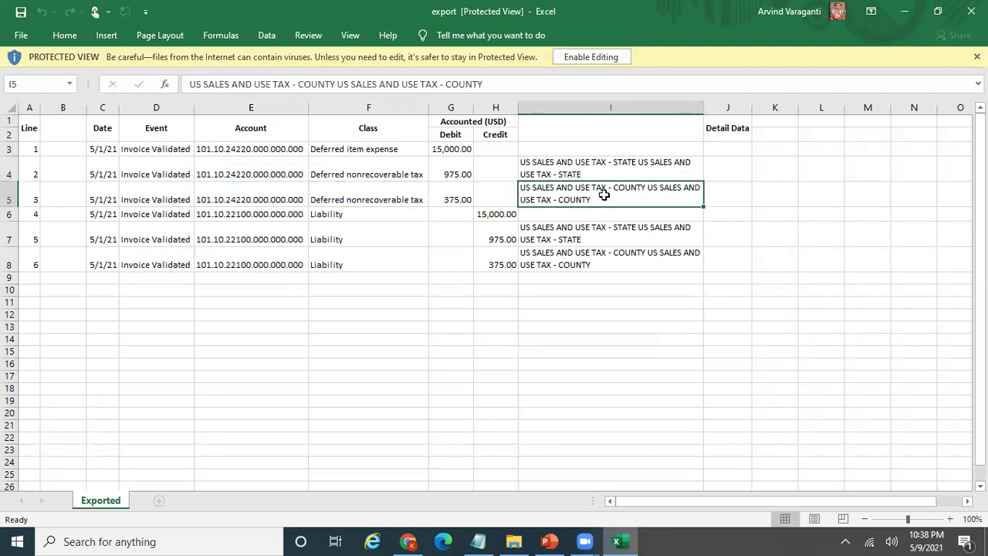
left_click(450, 171)
left_click(453, 197)
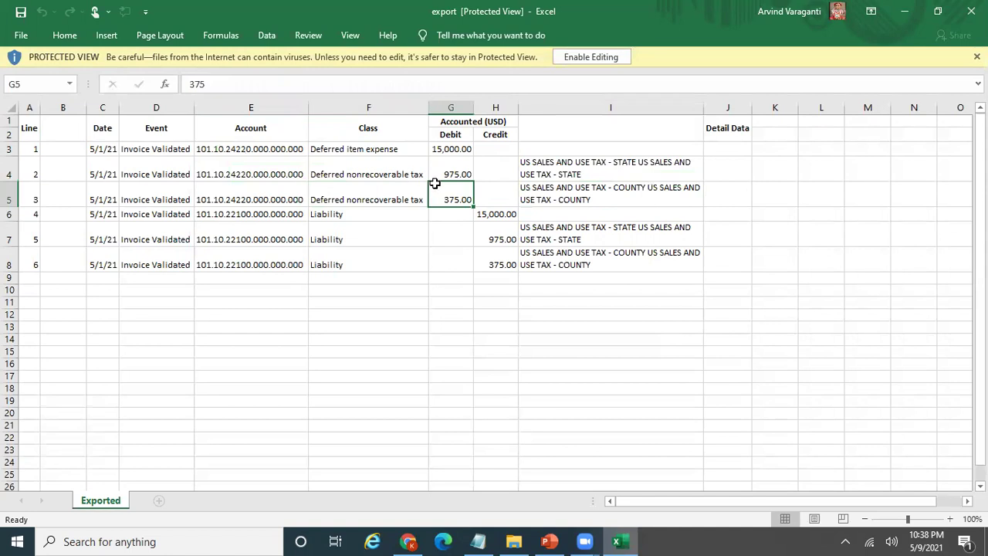
left_click(495, 239)
left_click(499, 259)
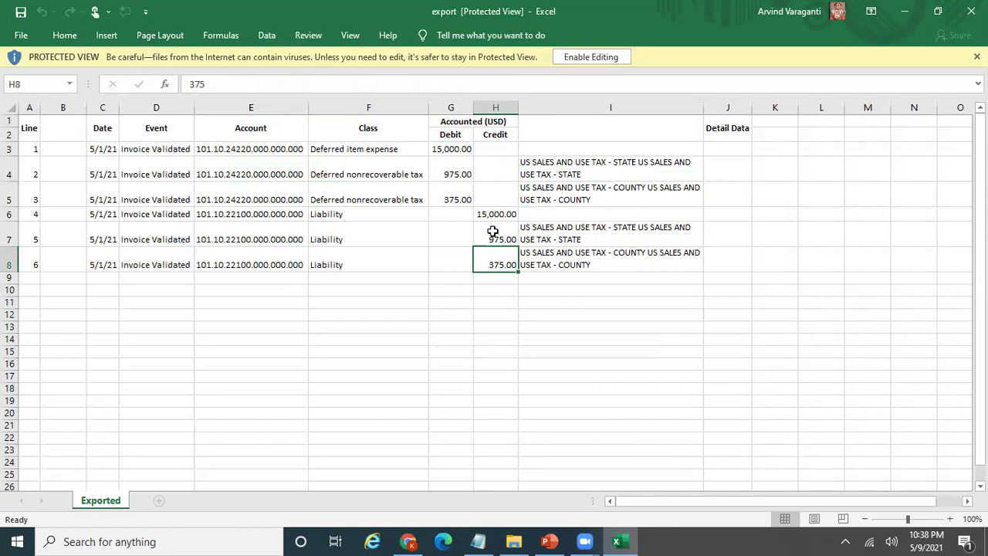
- Review the Steps slide in PowerPoint, then check the exported accounting lines in Excel against the Notepad account notes
left_click(549, 541)
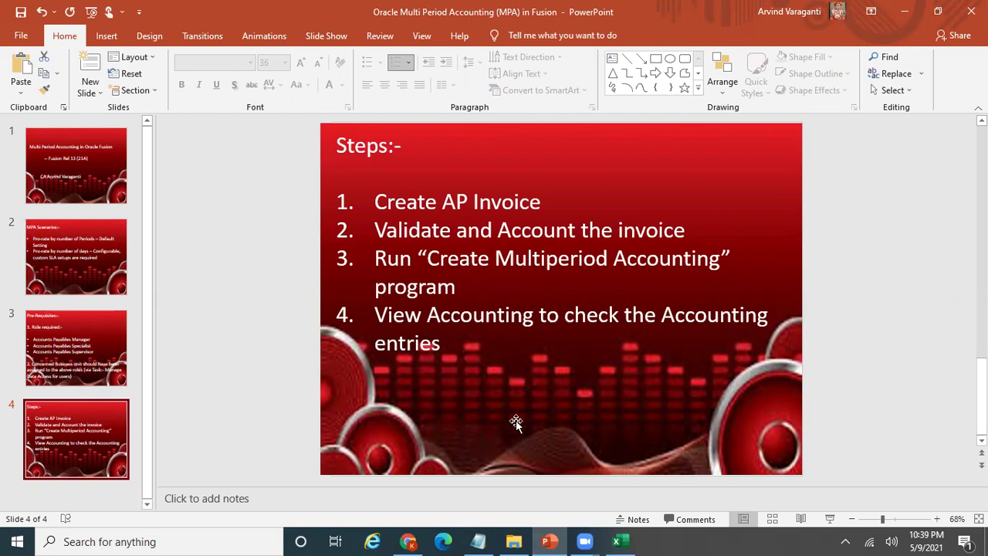
left_click(408, 541)
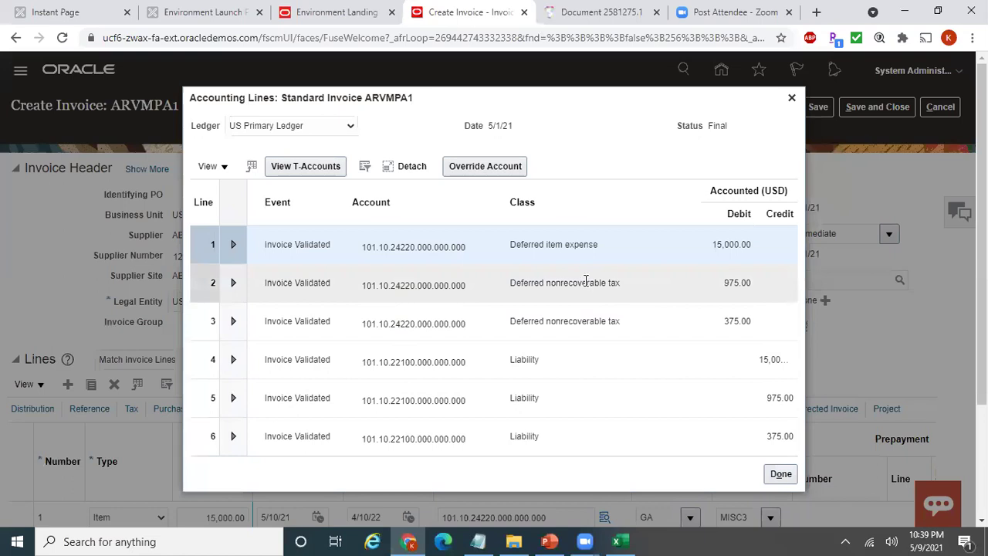
mouse_move(618, 541)
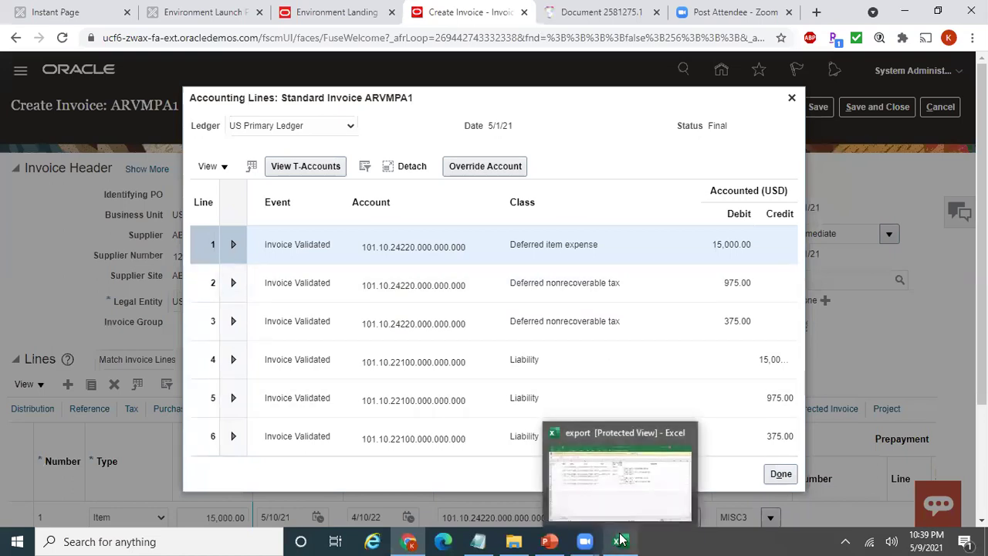
left_click(632, 497)
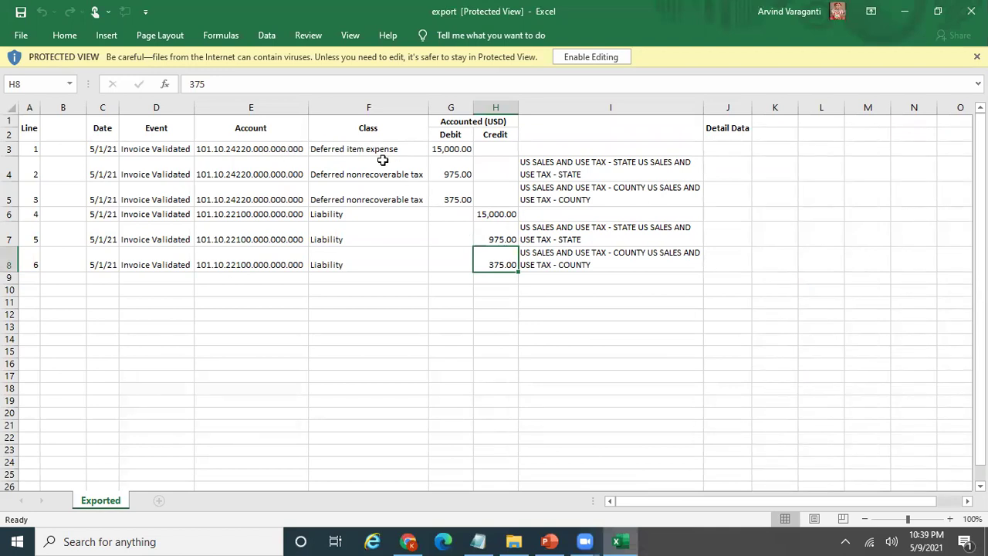
left_click(478, 541)
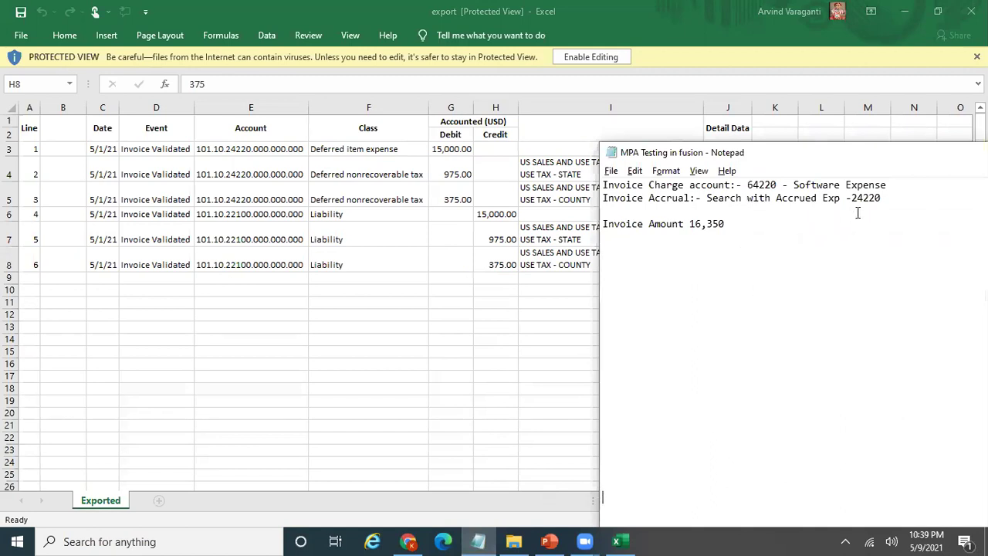
key("alt+Tab")
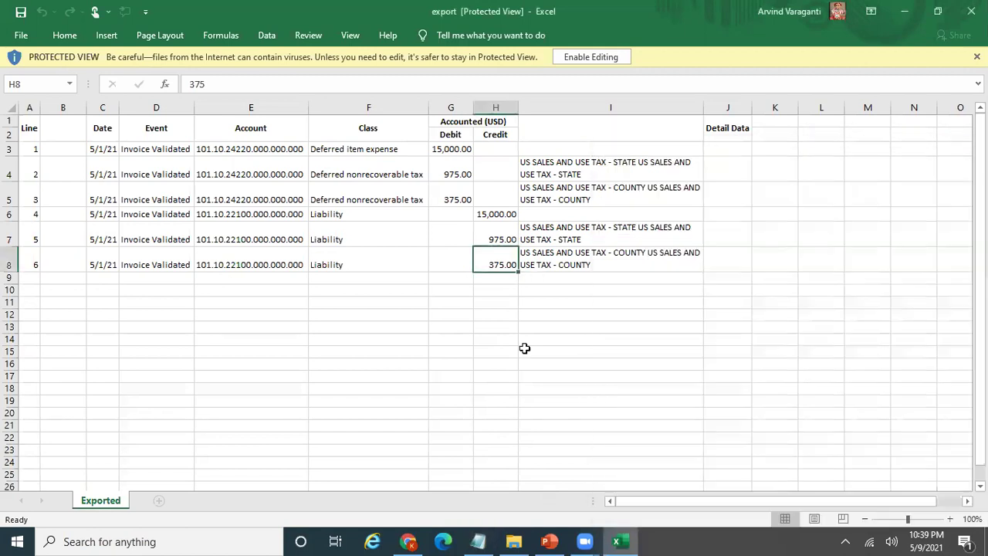
- Return to the invoice in Chrome, dismiss its accounting lines, and save and close the invoice
left_click(409, 541)
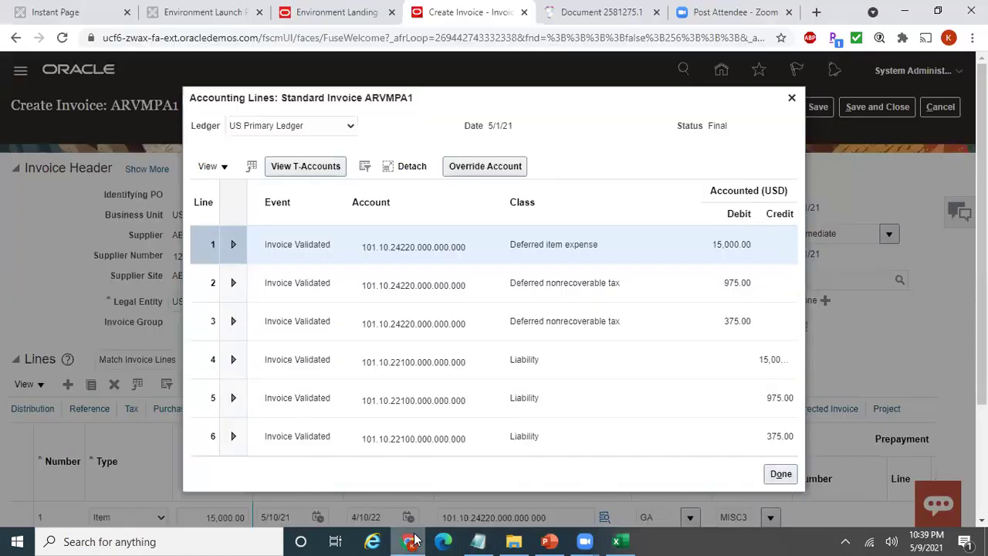
left_click(792, 99)
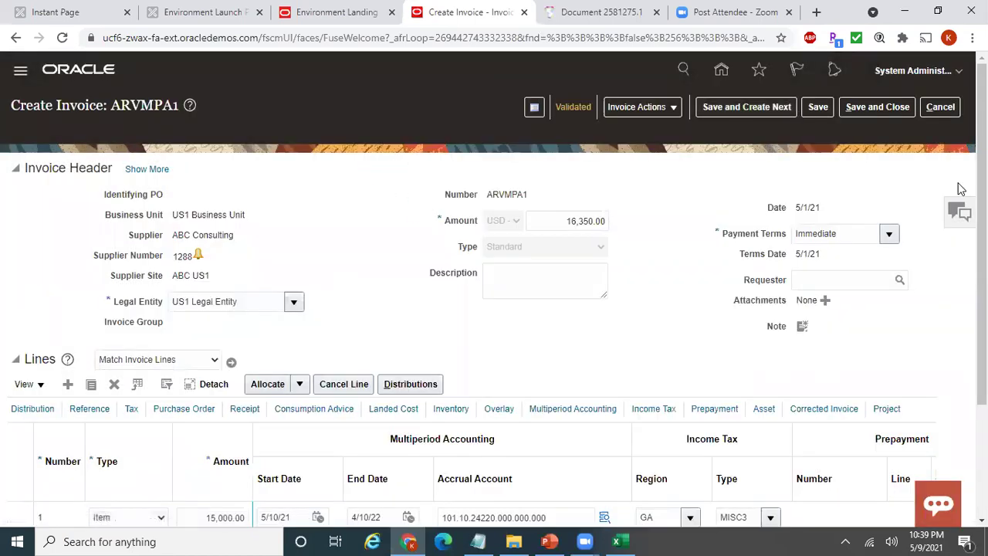
left_click(884, 108)
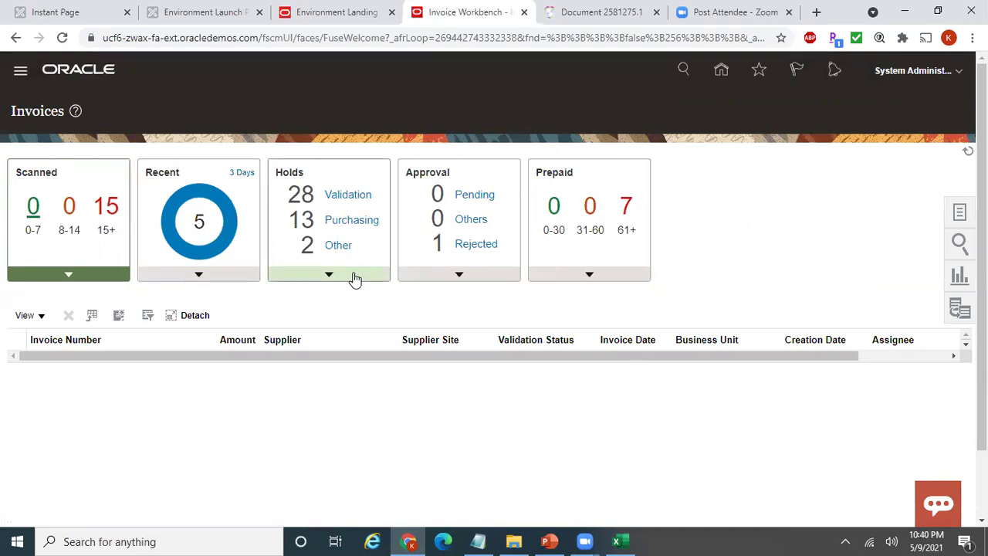
- Open the Scheduled Processes work area from the Oracle navigation's Tools group
left_click(20, 71)
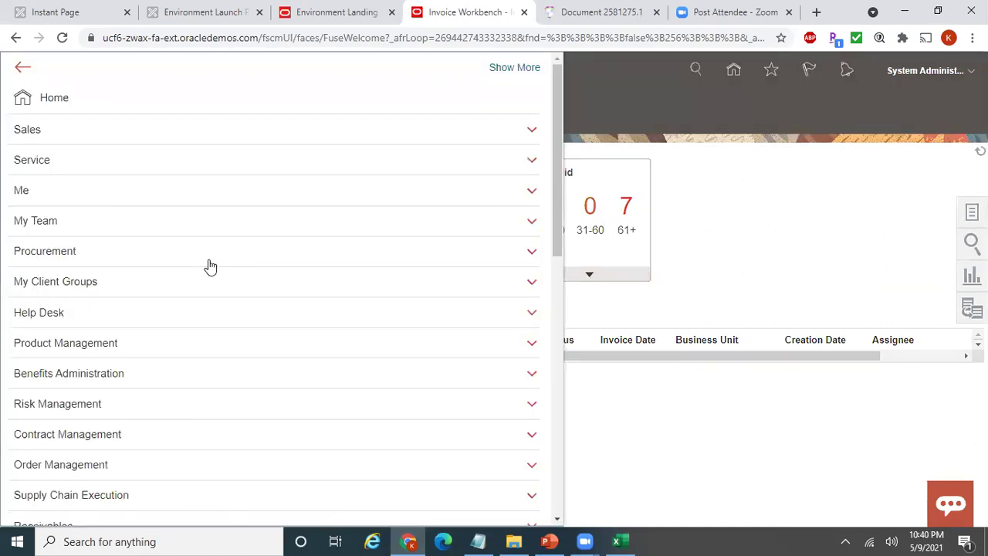
left_click_drag(560, 228, 595, 452)
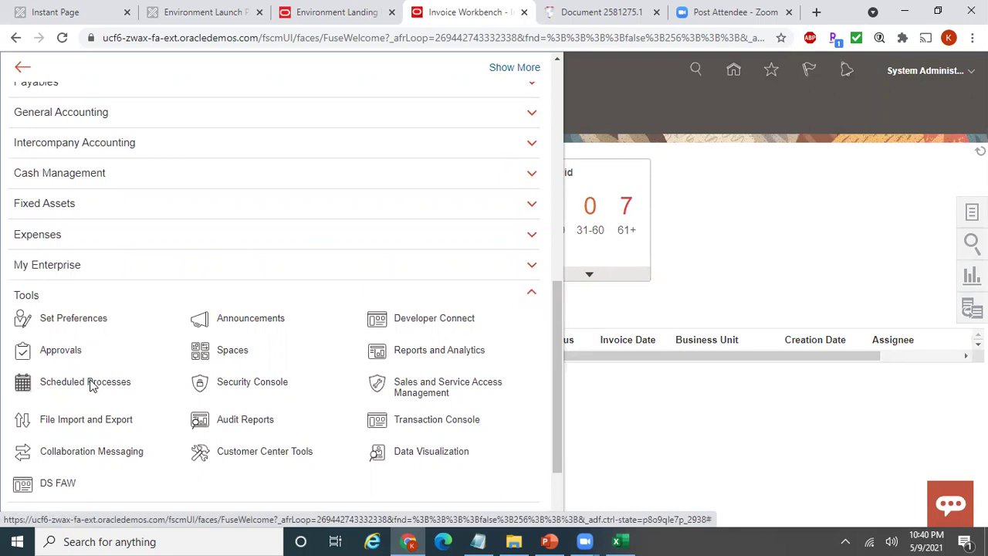
left_click(90, 383)
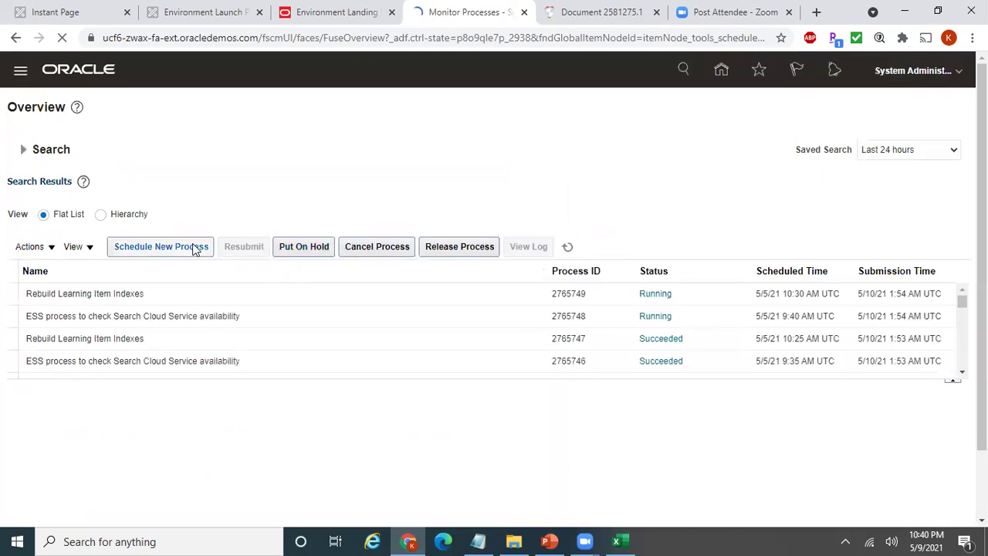
- Check the program name on the PowerPoint slide and schedule a new Create Multiperiod Accounting job
left_click(552, 540)
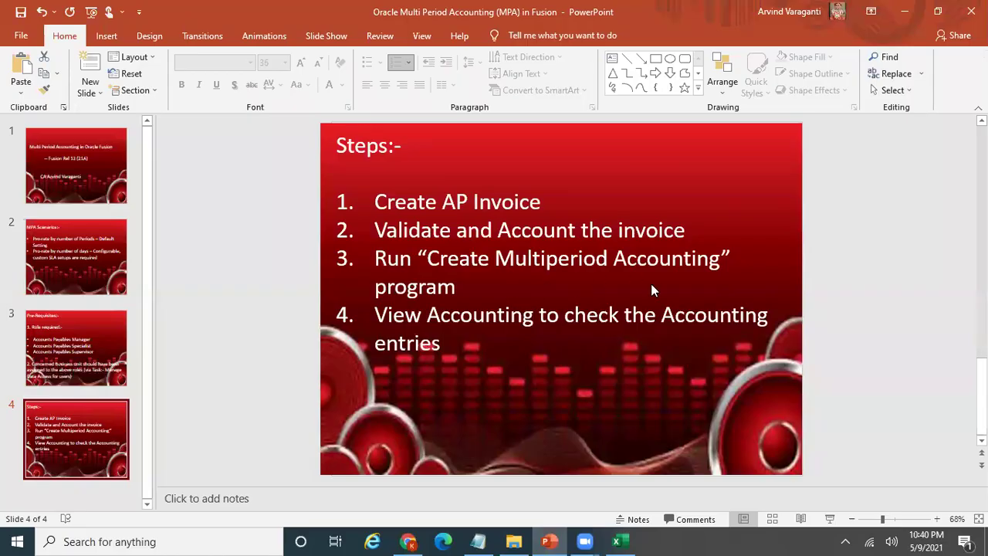
key("alt+Tab")
left_click(362, 261)
type("Create ")
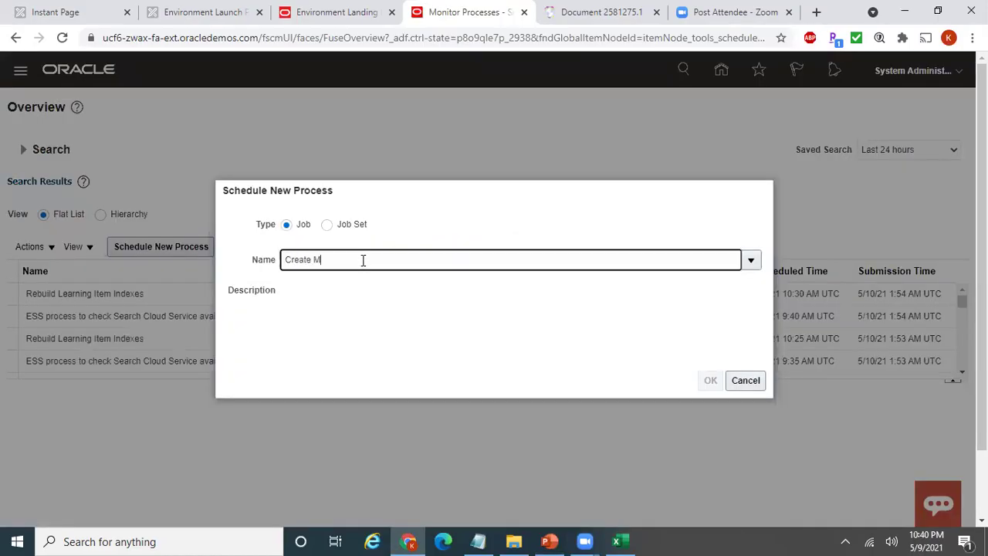
type("Multiperiod")
key("Tab")
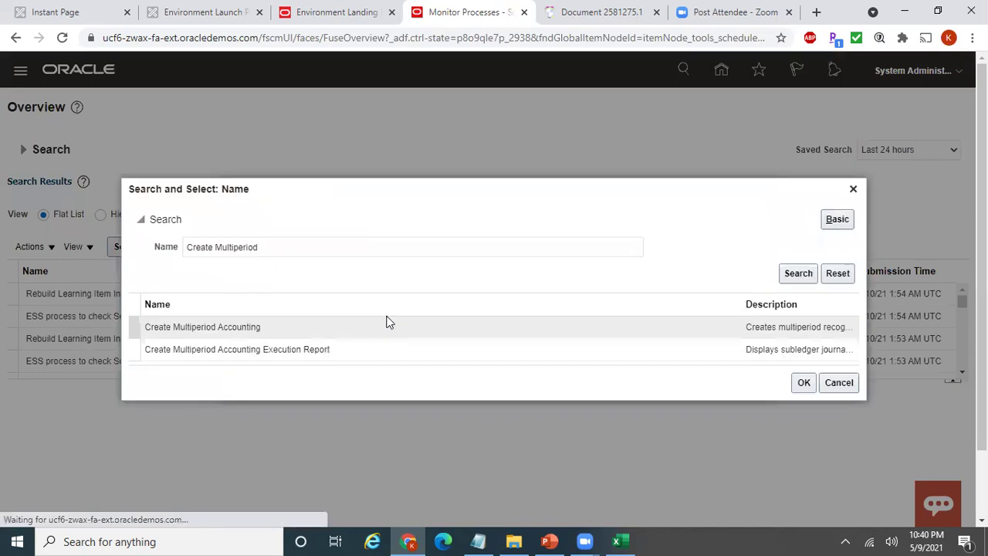
left_click(324, 335)
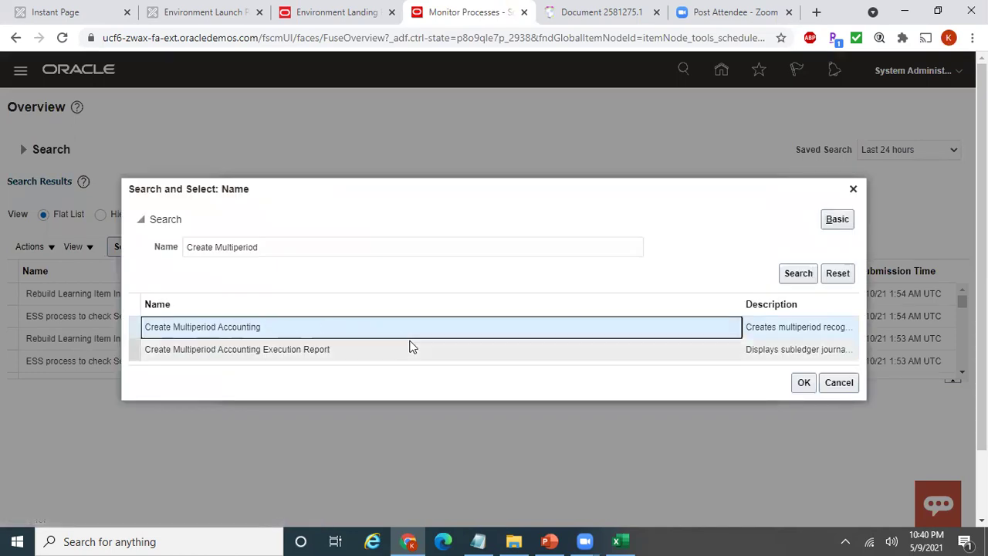
left_click(807, 388)
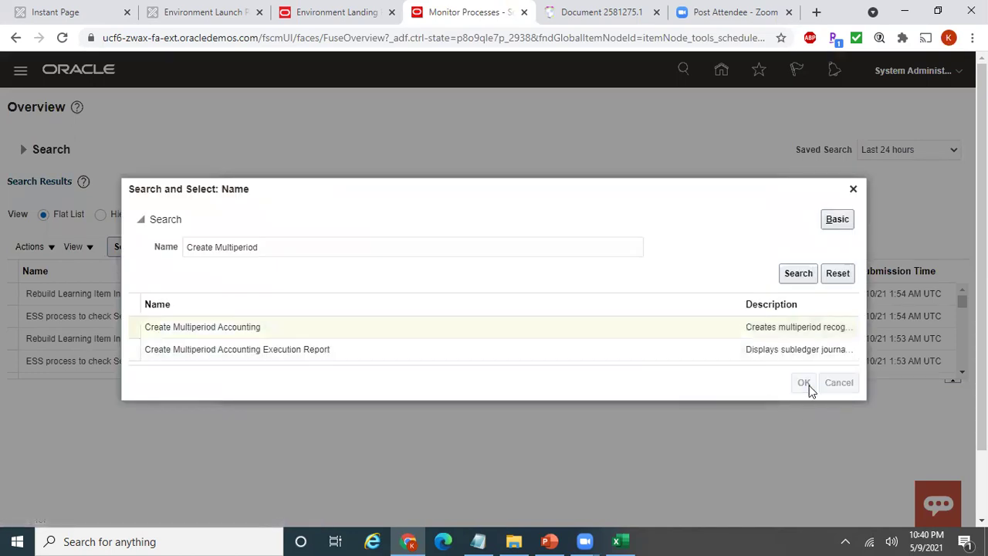
left_click(709, 379)
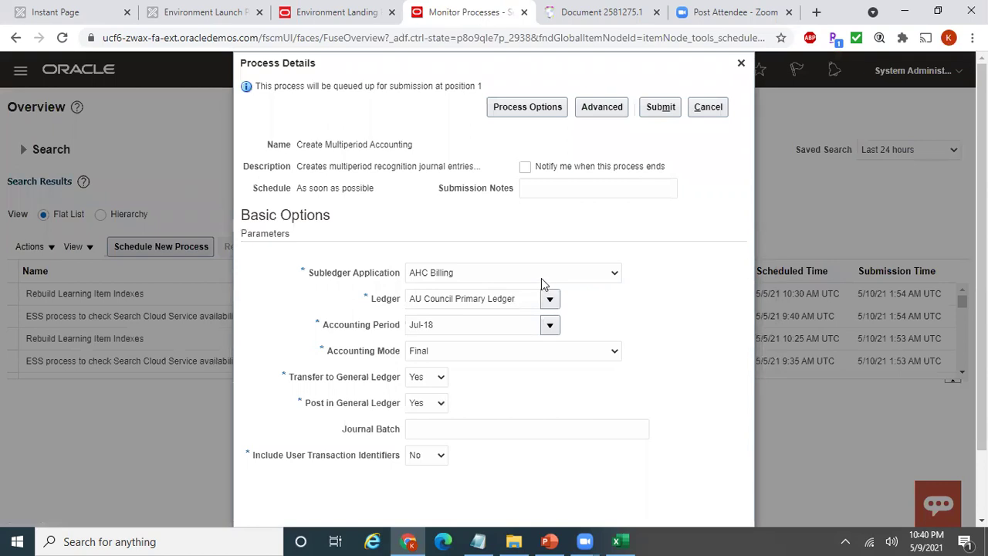
- Set the subledger application of the Create Multiperiod Accounting process to Payables
left_click(540, 275)
left_click_drag(615, 108, 635, 200)
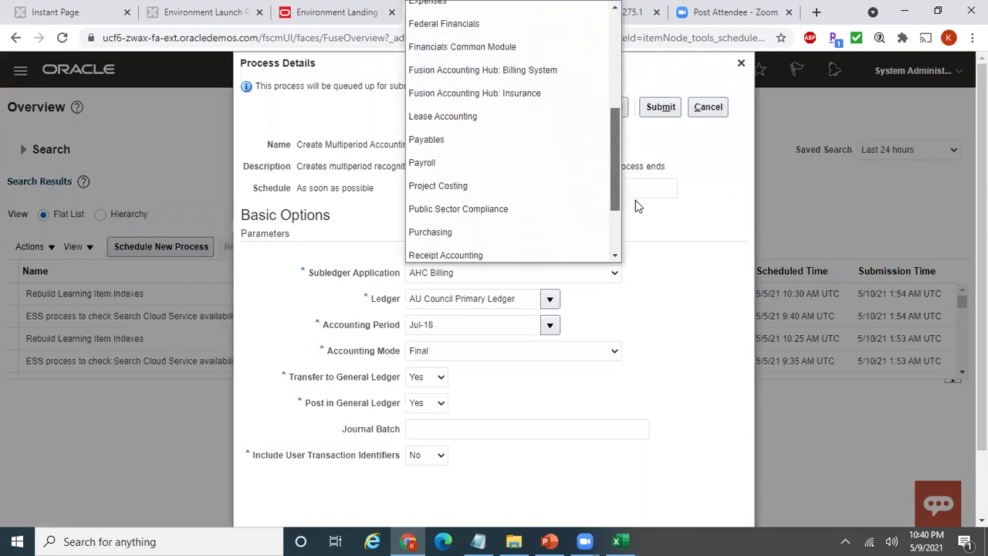
left_click(478, 132)
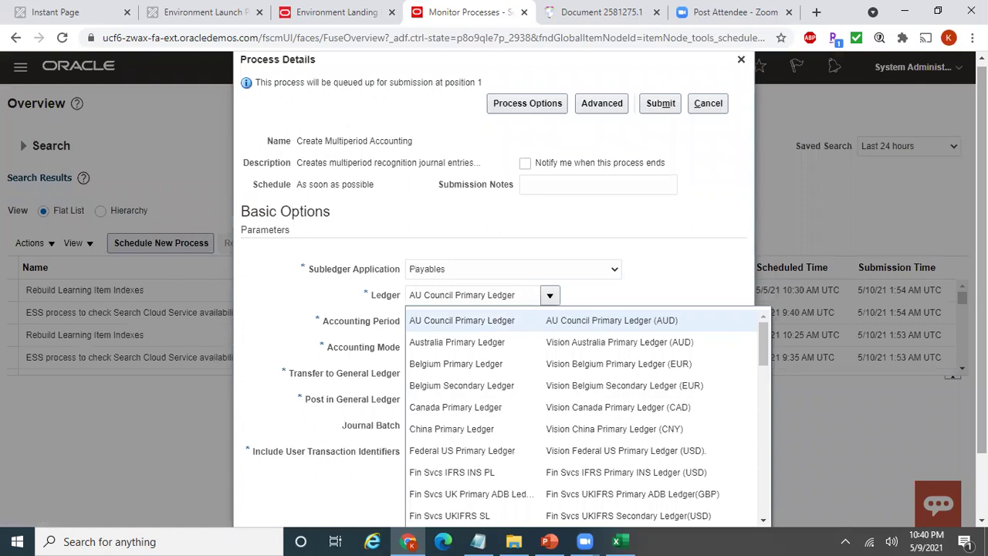
- Search the ledgers for US and set the process ledger to US Primary Ledger
scroll(771, 370, "down", 1)
left_click(422, 458)
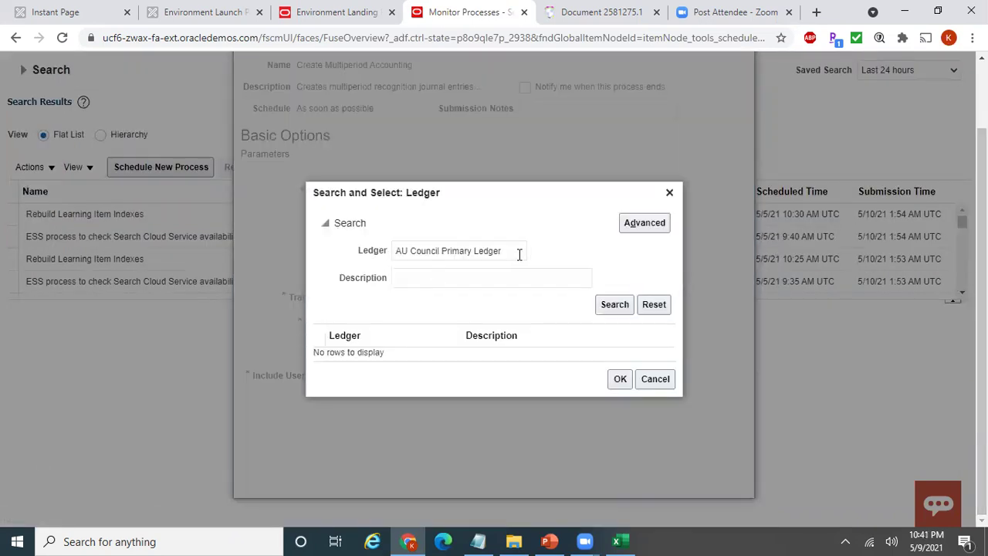
left_click_drag(519, 255, 305, 233)
type("US")
key("Return")
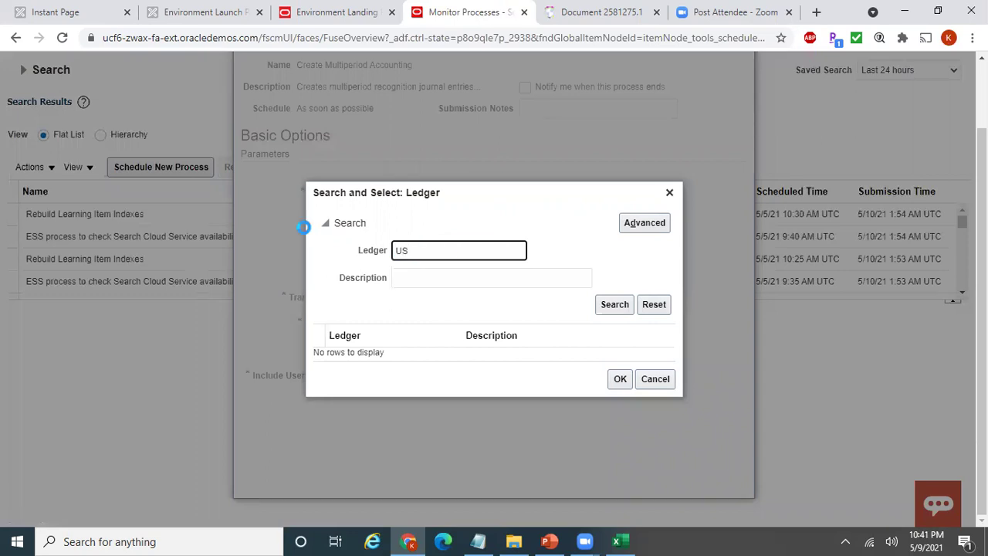
left_click(430, 364)
left_click(622, 396)
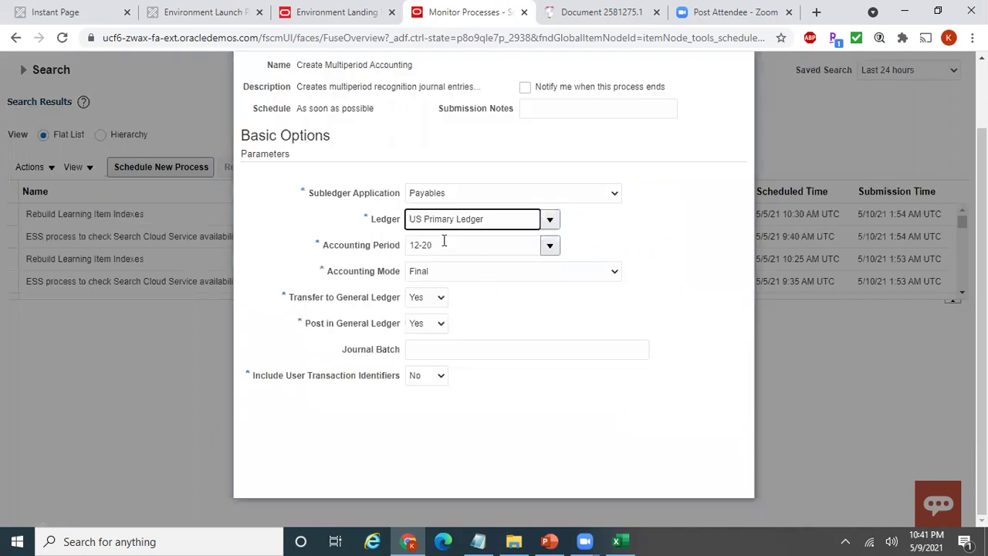
- Set the accounting period to 05-21, keep the accounting mode as Final, and submit the process
left_click_drag(443, 240, 359, 226)
type("05-21")
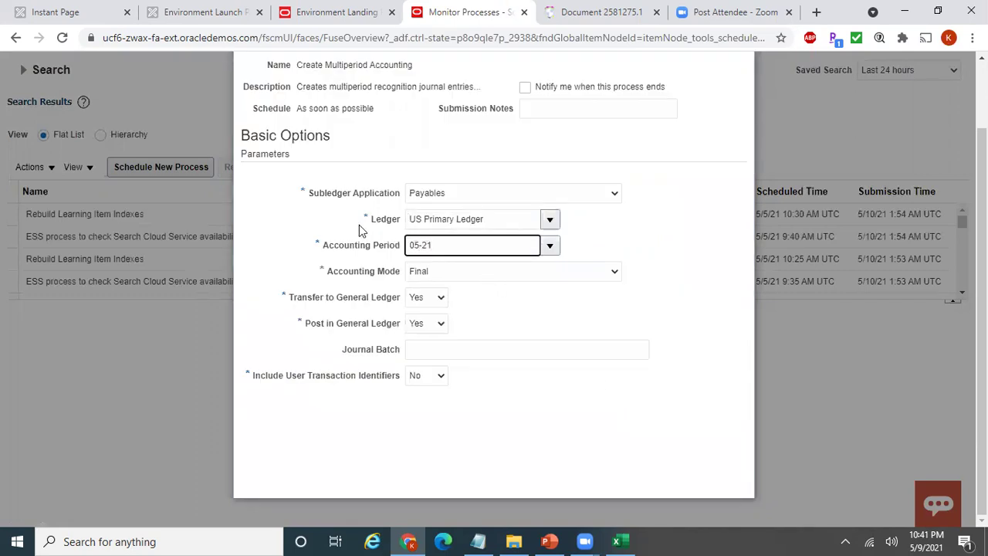
key("Tab")
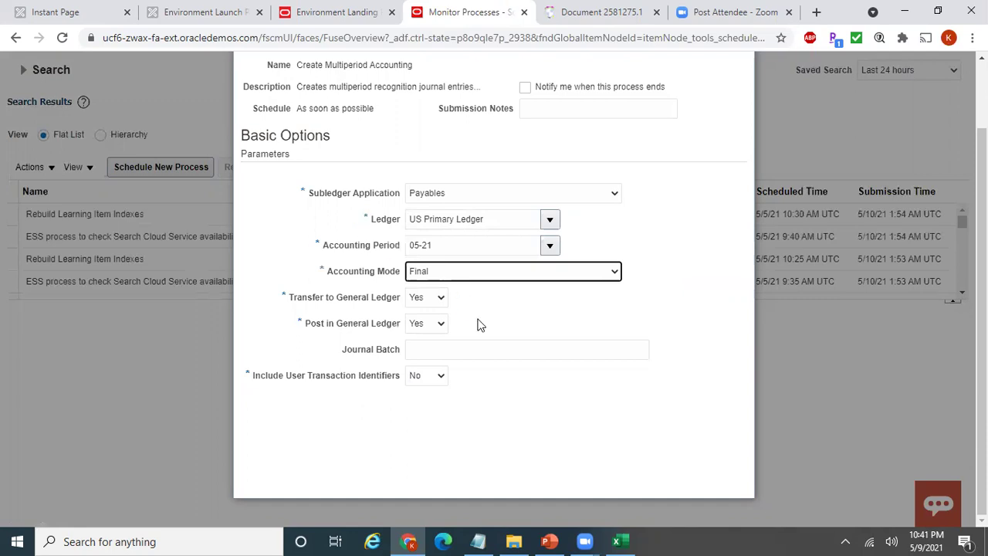
left_click(444, 272)
left_click(512, 321)
scroll(981, 293, "up", 1)
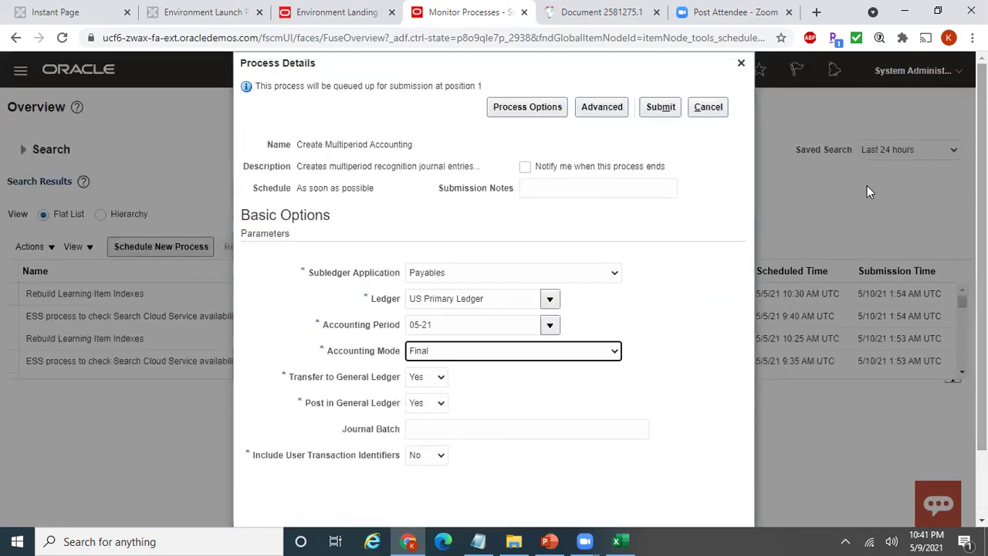
left_click(662, 107)
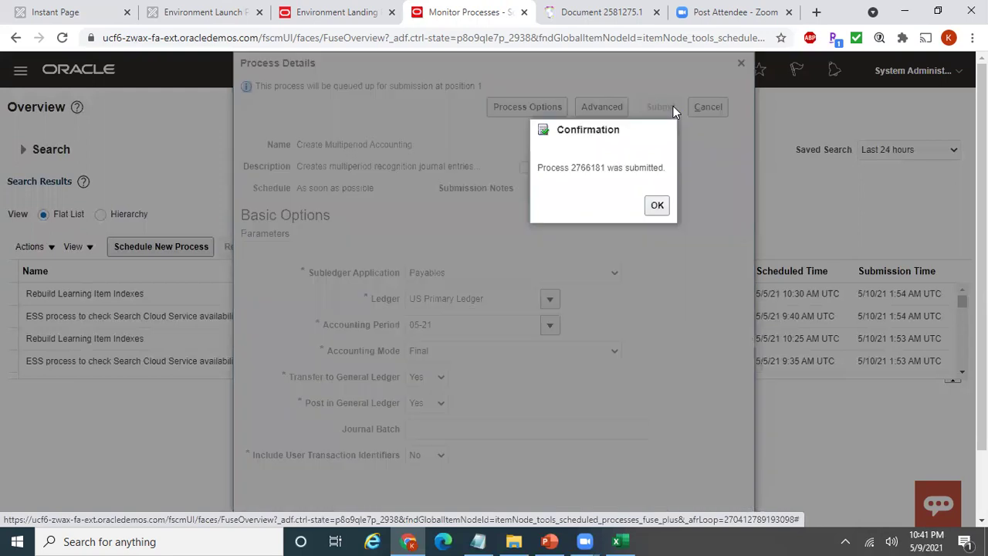
left_click(657, 206)
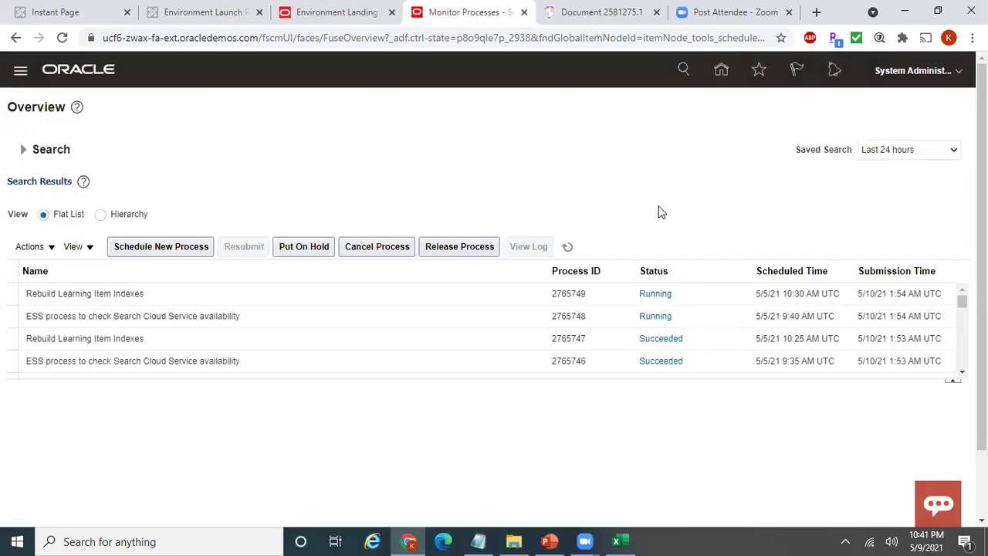
- Refresh the process list and search the scheduled processes for the new Create Multiperiod Accounting run by process ID 2766181
left_click(569, 249)
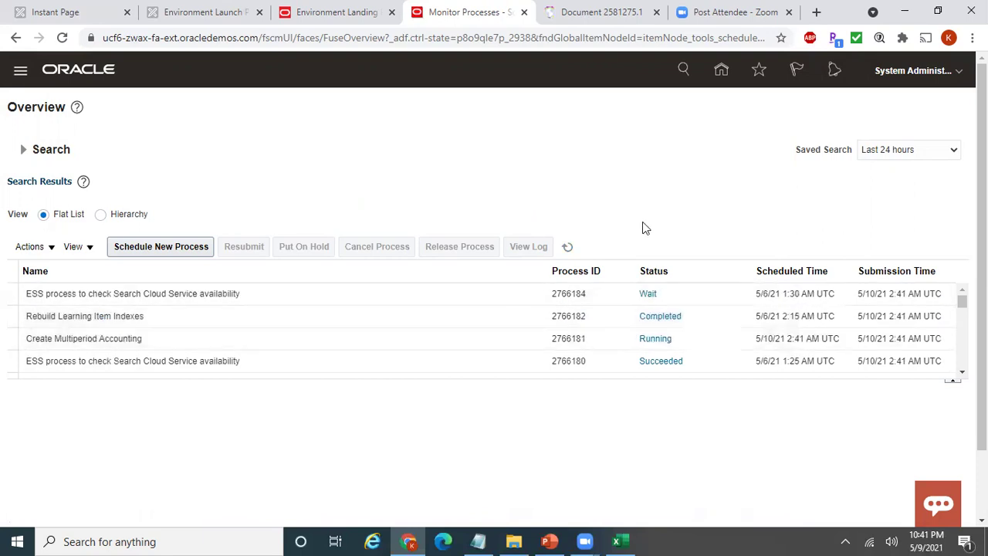
double_click(570, 341)
key("ctrl+c")
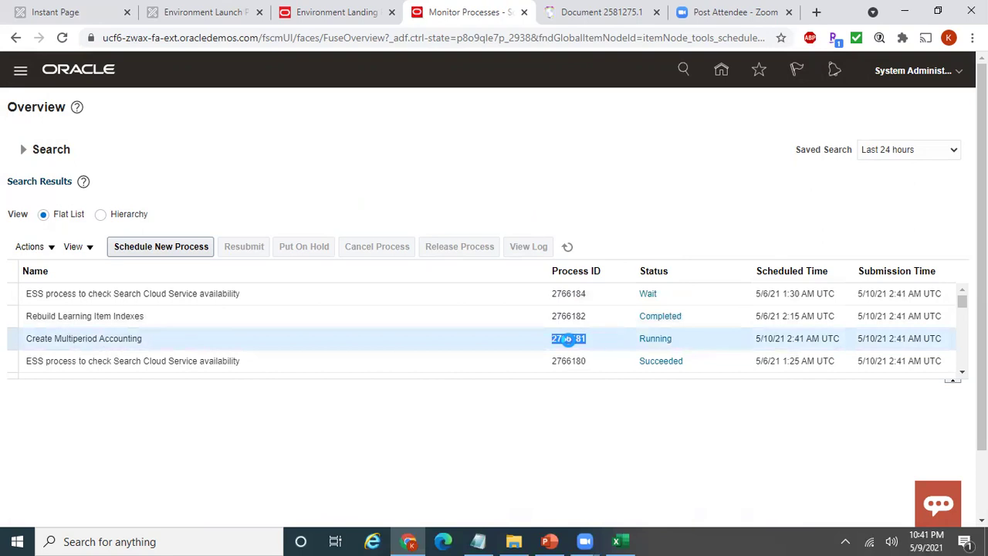
left_click(23, 149)
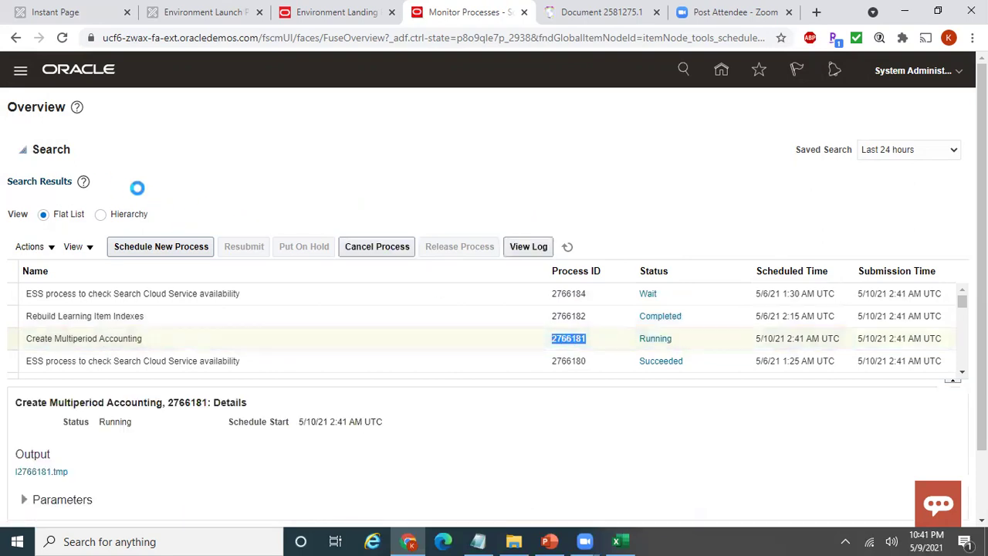
left_click(191, 204)
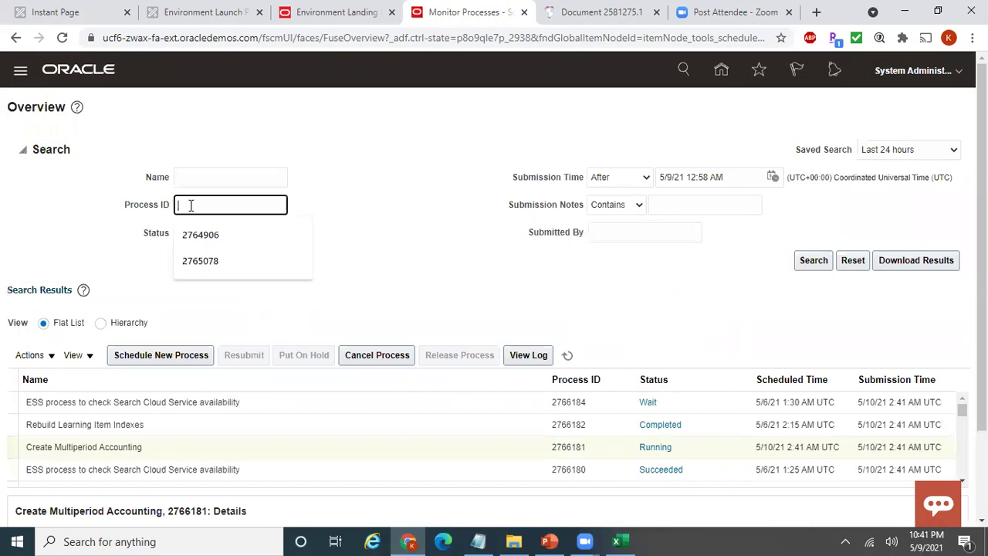
key("ctrl+v")
left_click(810, 262)
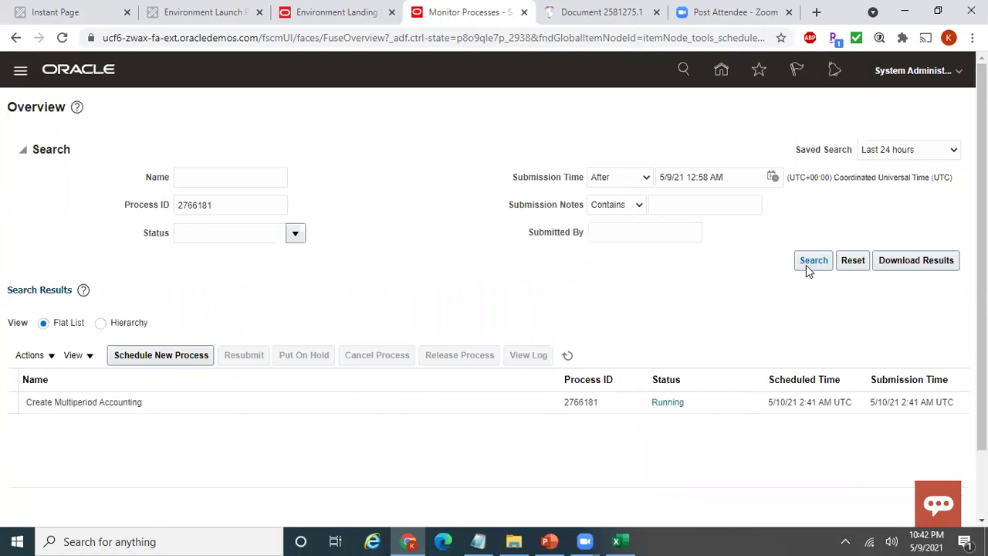
- Repeat the process search several times to check the status of the Create Multiperiod Accounting run
left_click(819, 260)
left_click(819, 261)
left_click(819, 265)
left_click(819, 265)
left_click(819, 265)
left_click(819, 265)
left_click(812, 265)
- Review the symptoms, cause and workaround in support document 2581275.1, highlighting the Activate Subledger Journal Entry Rule Set Assignments program name
left_click(595, 12)
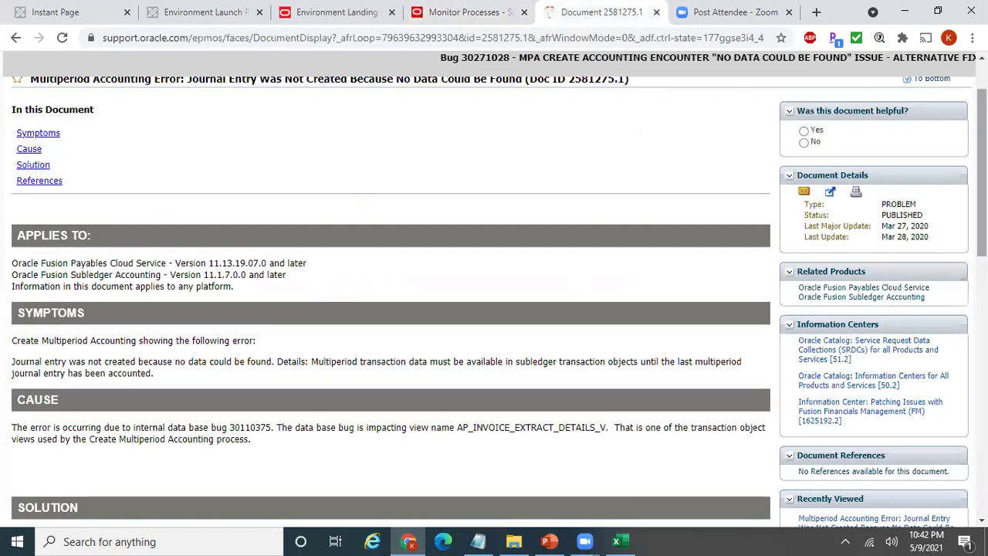
scroll(499, 302, "up", 1)
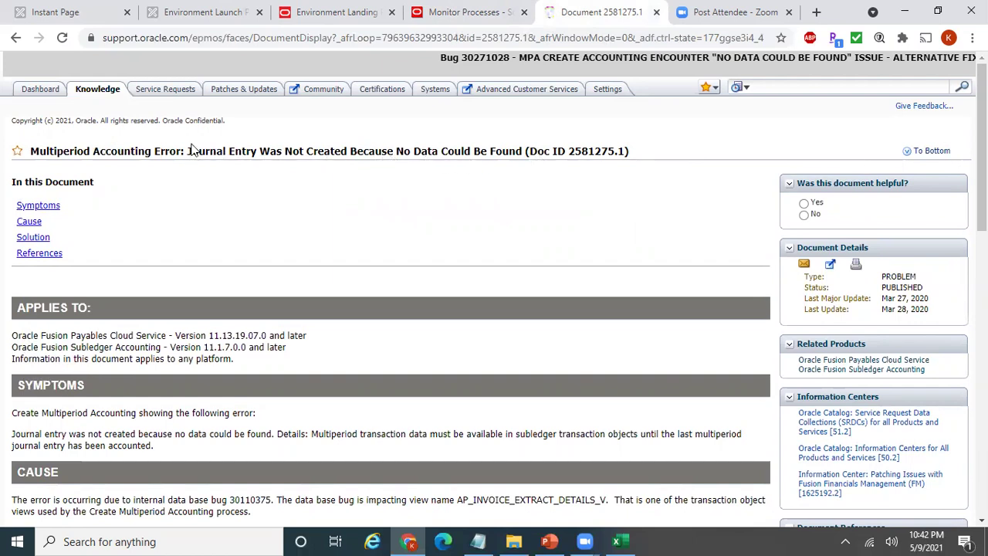
scroll(888, 185, "down", 1)
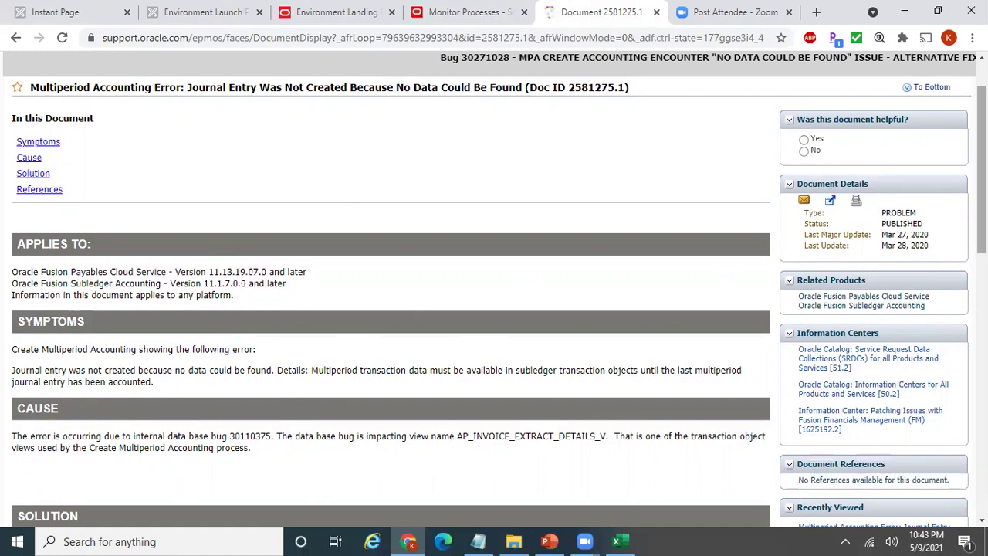
scroll(499, 301, "down", 1)
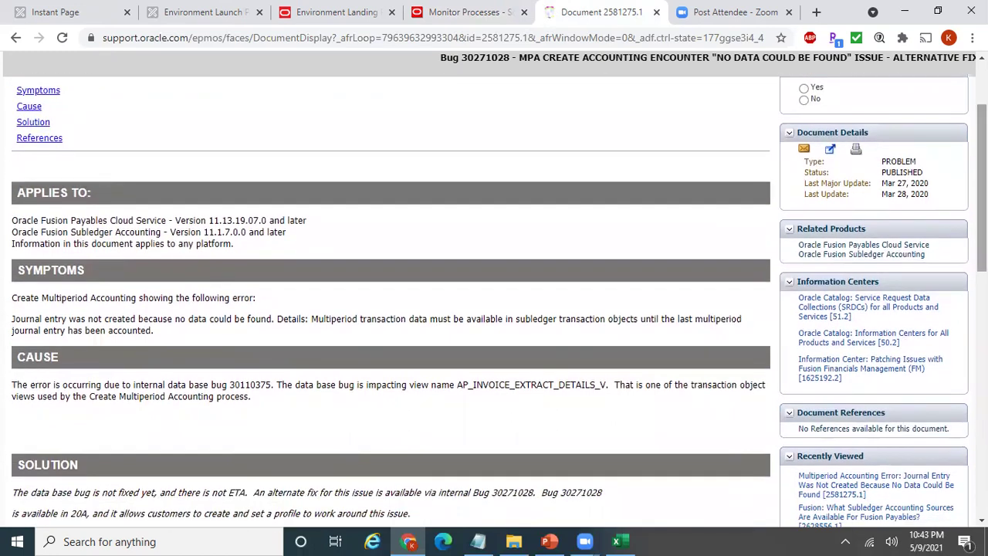
scroll(391, 301, "down", 2)
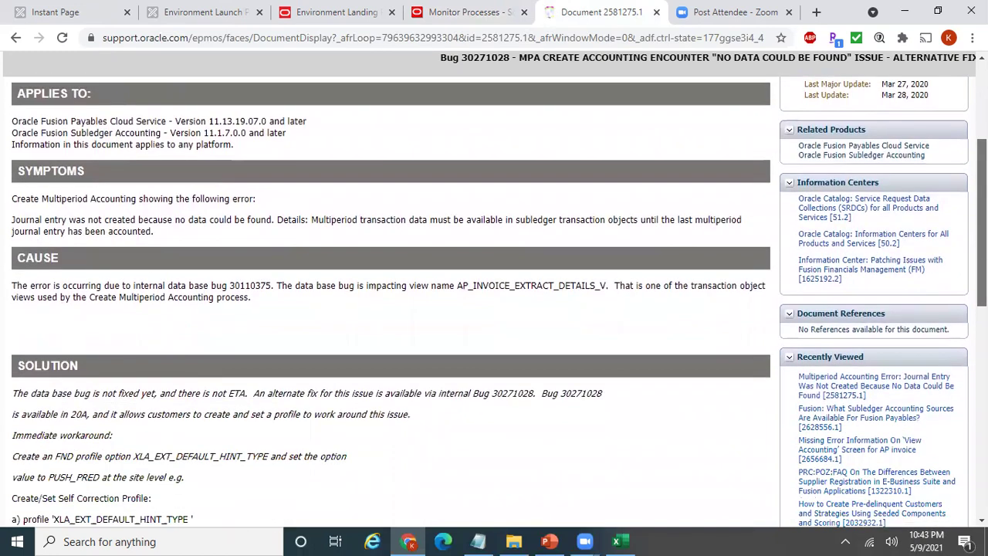
scroll(390, 301, "down", 2)
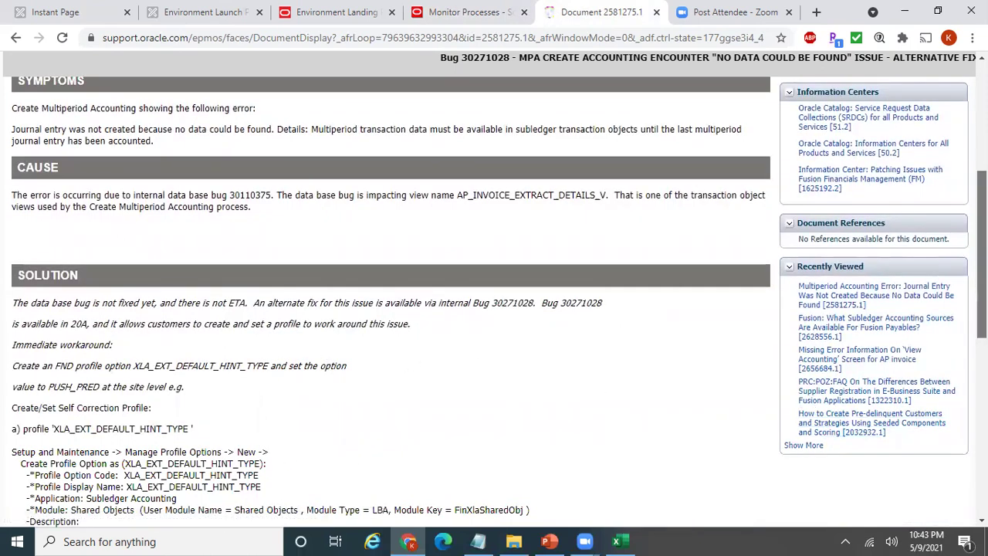
left_click_drag(982, 255, 982, 150)
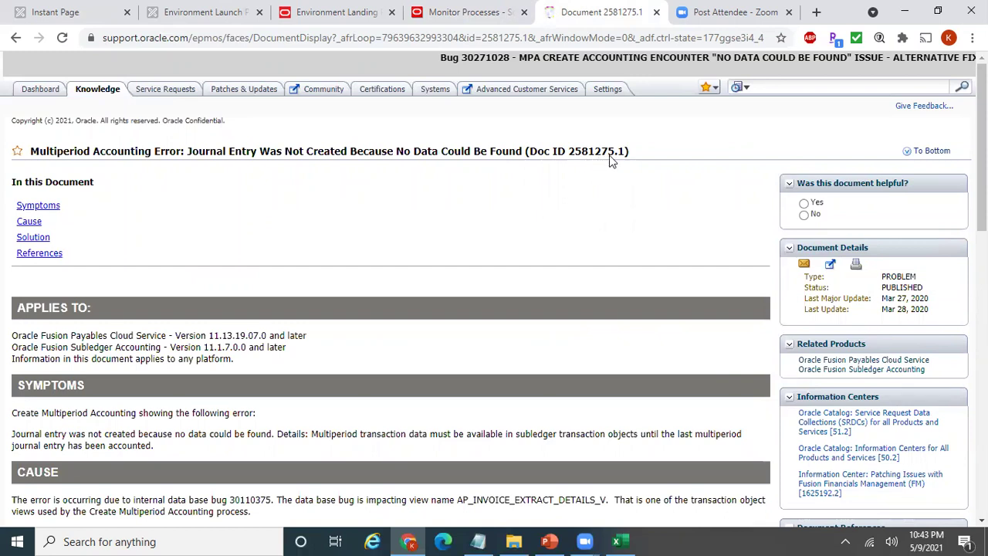
left_click_drag(982, 148, 982, 326)
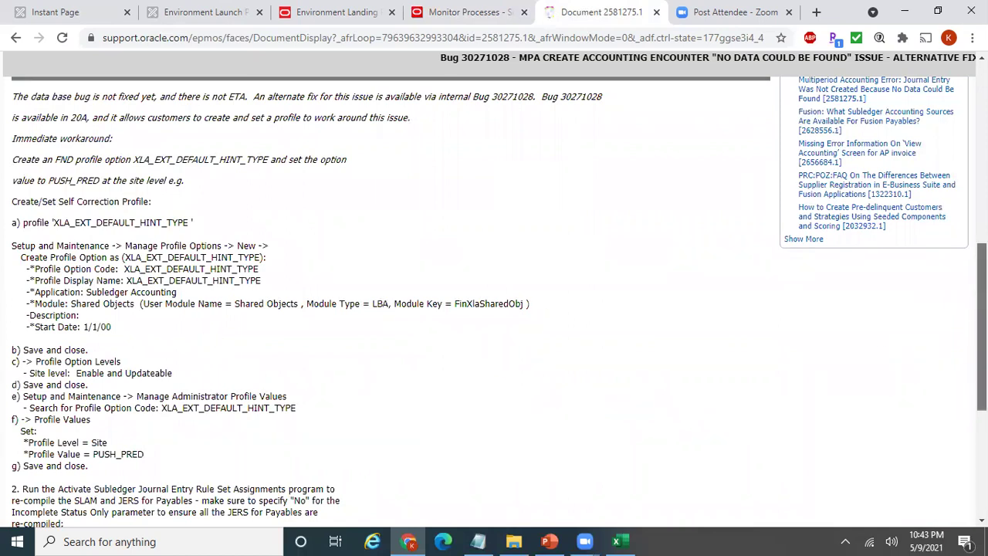
left_click_drag(981, 331, 982, 378)
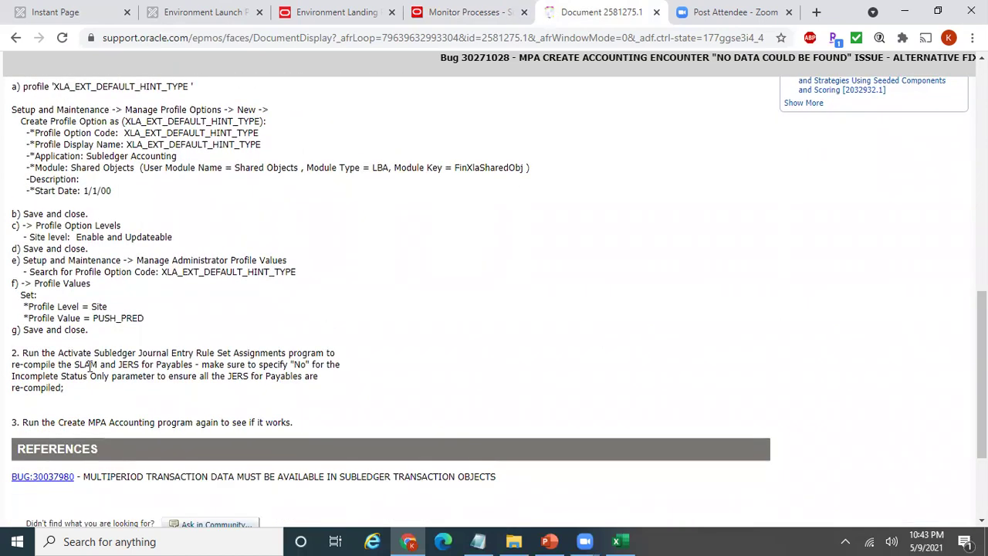
left_click_drag(59, 353, 281, 351)
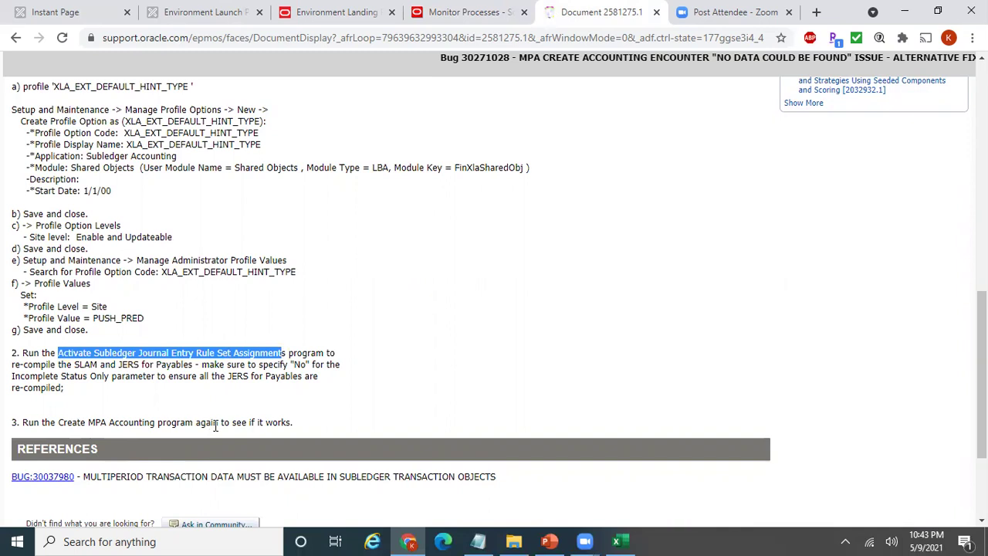
left_click_drag(981, 375, 982, 152)
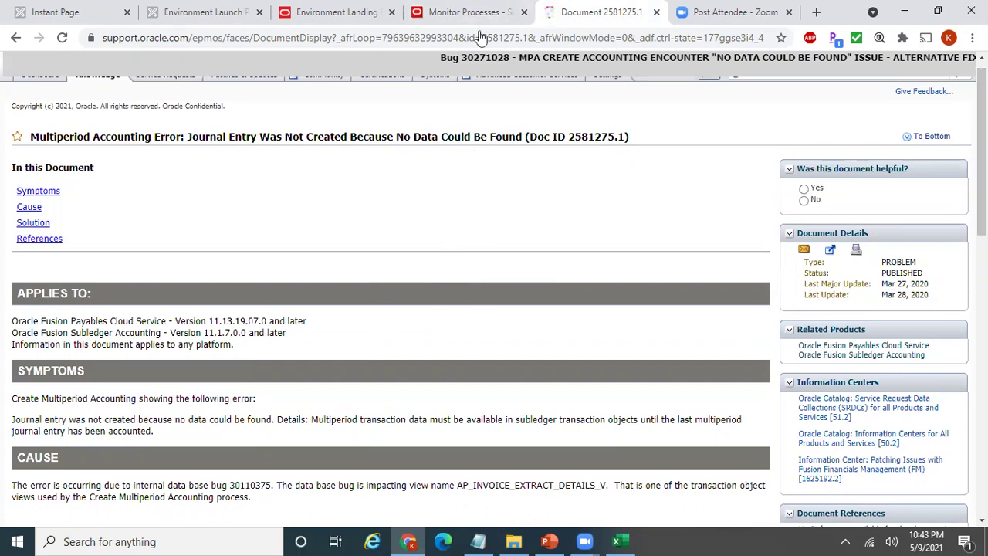
- Recheck the Create Multiperiod Accounting run in Monitor Processes, then download and open its output file 2766181.txt
left_click(463, 11)
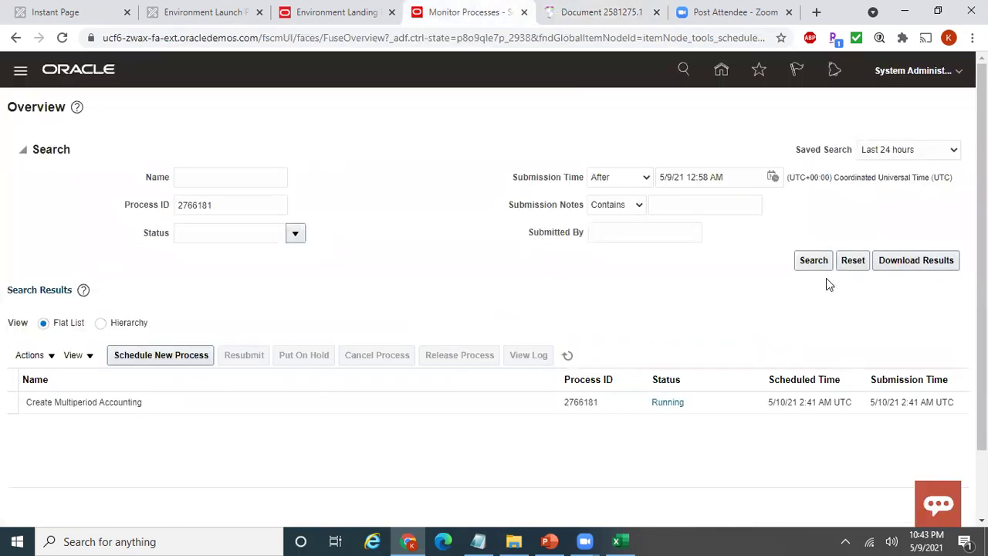
left_click(816, 263)
left_click(185, 402)
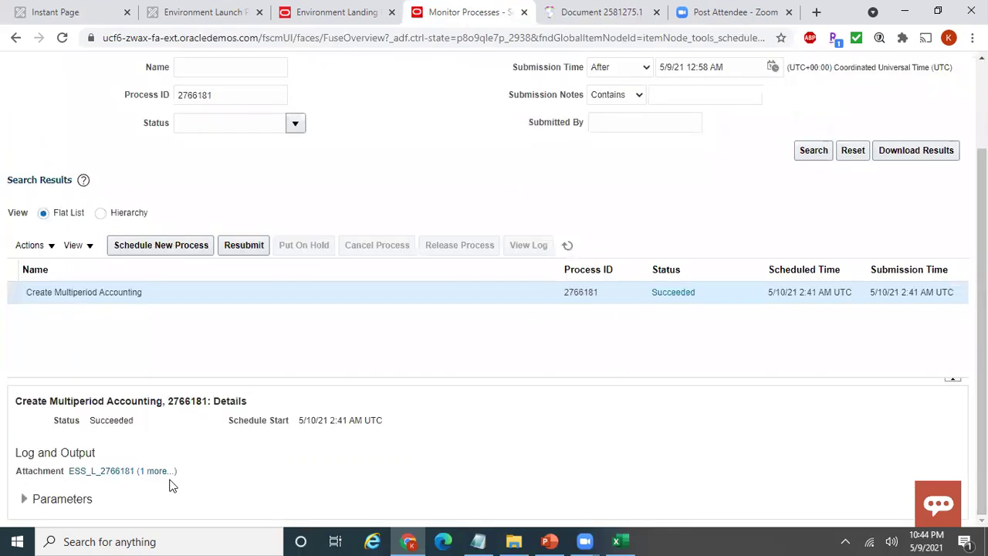
left_click(158, 472)
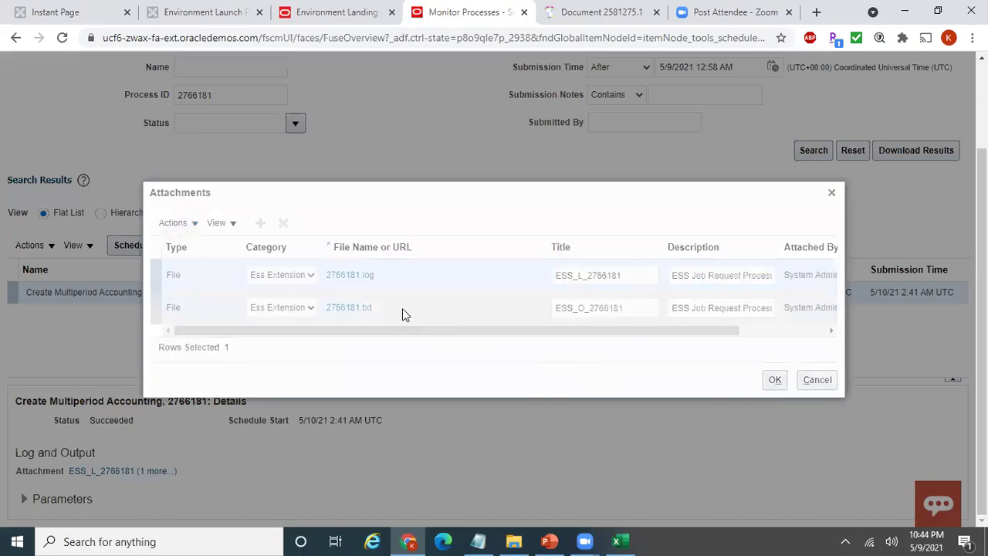
left_click(399, 307)
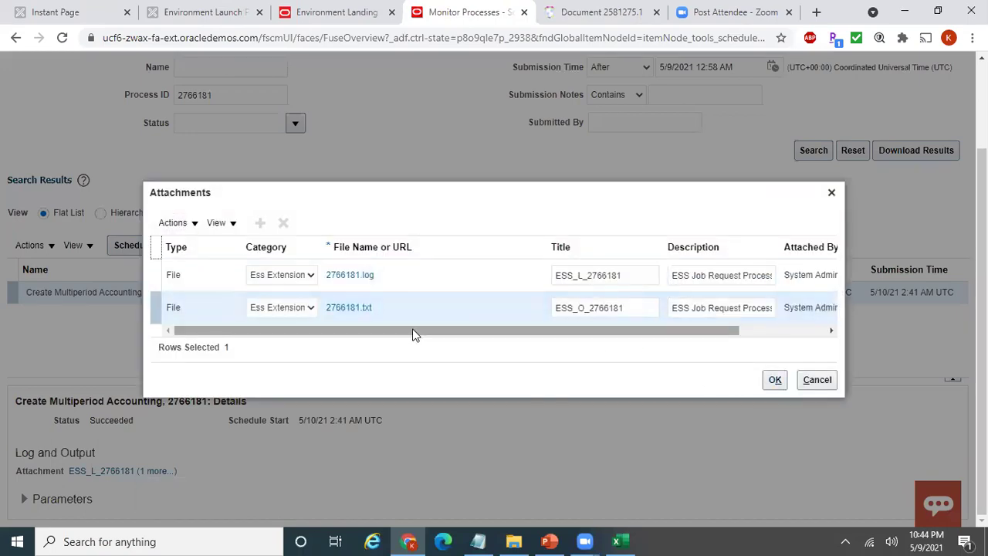
left_click(349, 309)
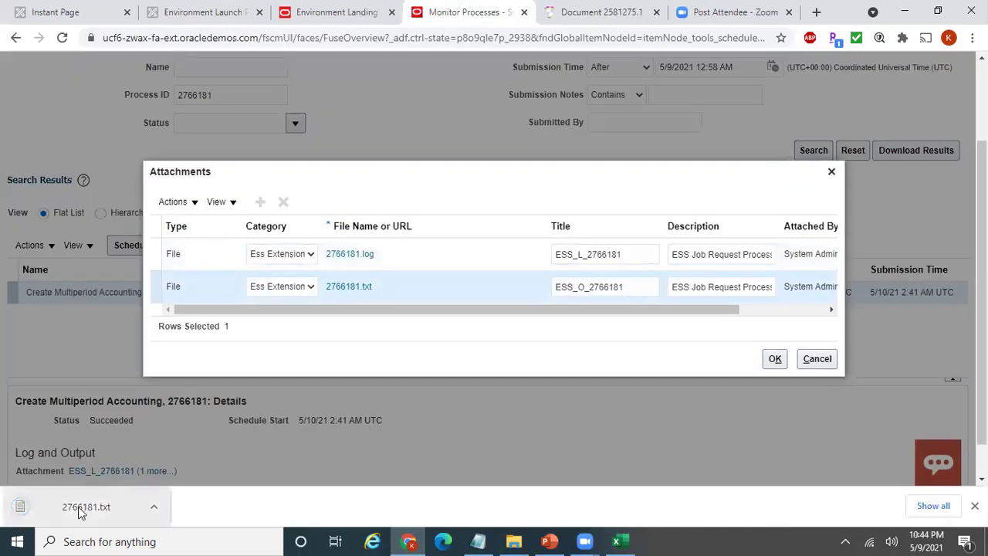
left_click(80, 507)
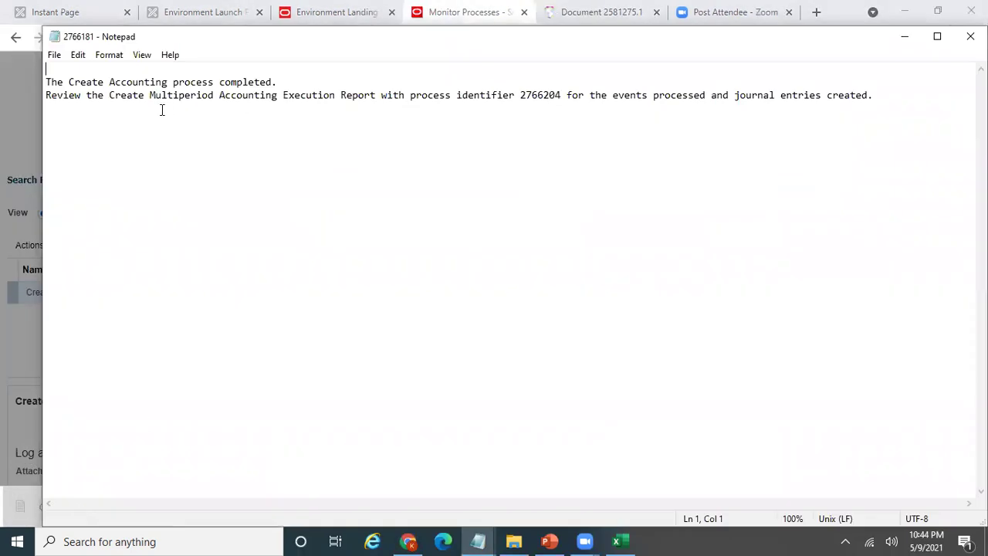
- Copy the execution report's process identifier from the text file, close the file and attachments, and search the processes for 2766204
double_click(543, 95)
key("ctrl+c")
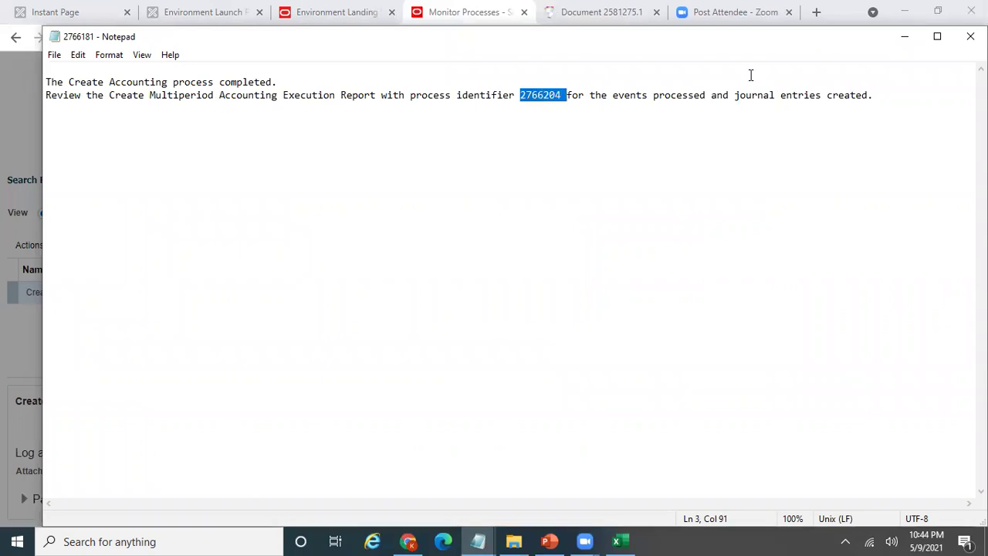
left_click(970, 36)
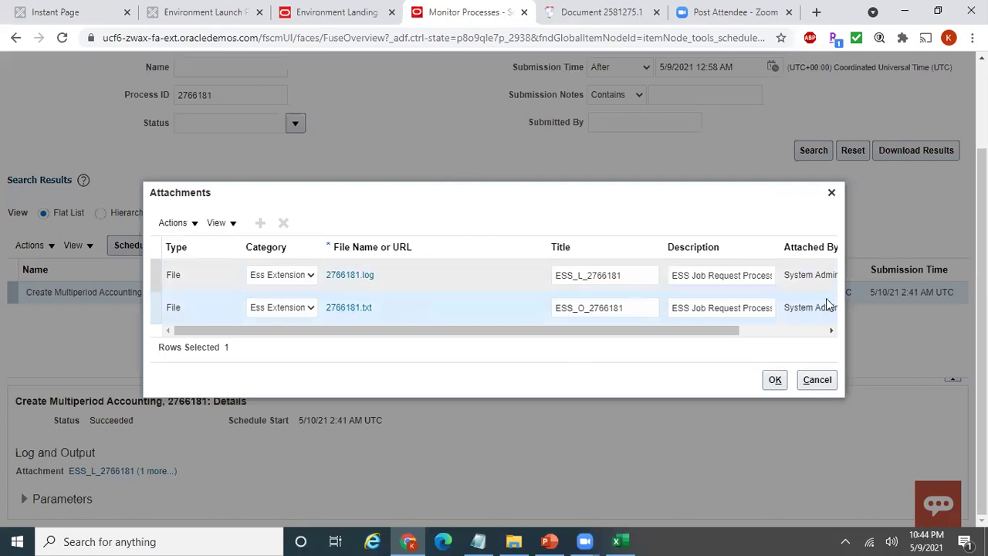
left_click(817, 380)
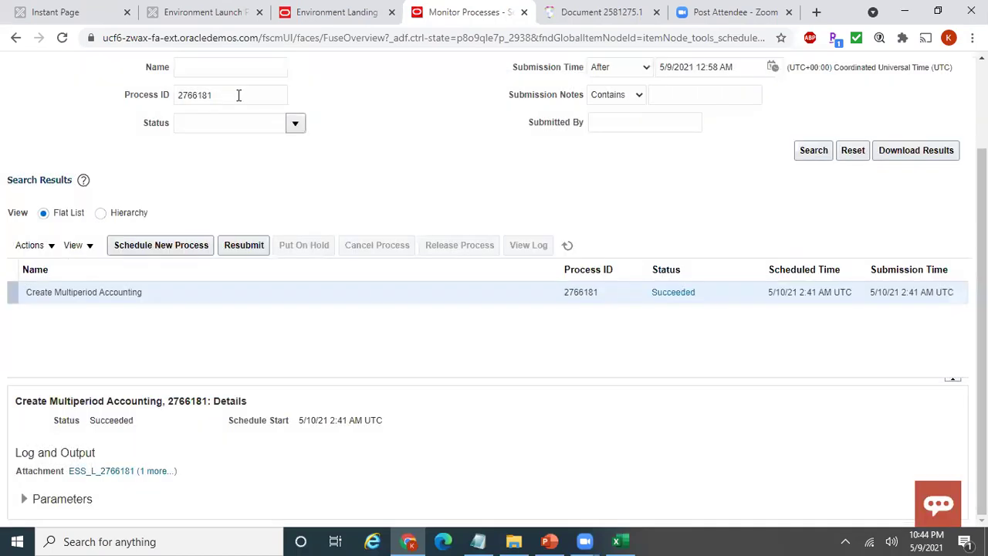
double_click(231, 95)
key("ctrl+v")
left_click(807, 157)
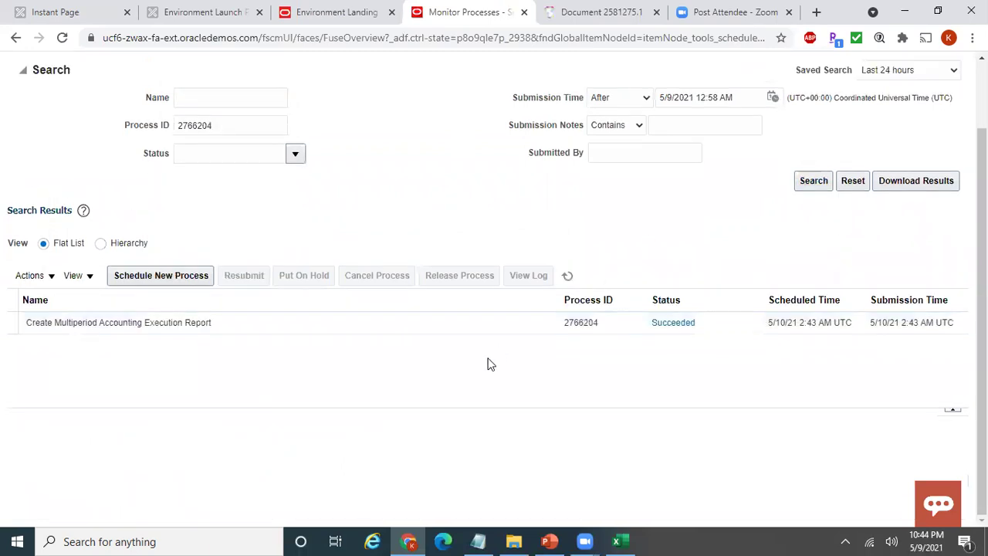
- Select the Create Multiperiod Accounting Execution Report process and republish its output in PDF format
left_click(432, 324)
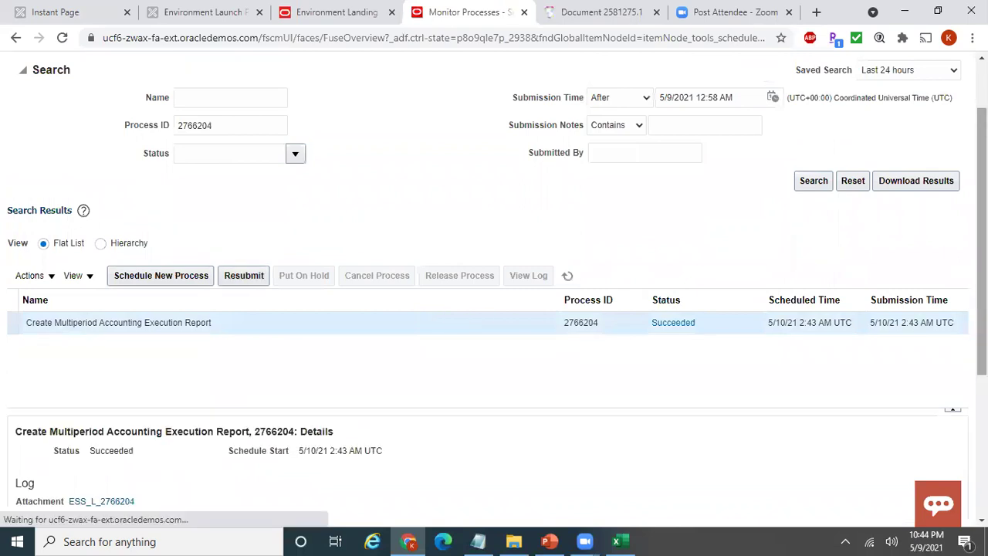
scroll(982, 232, "down", 3)
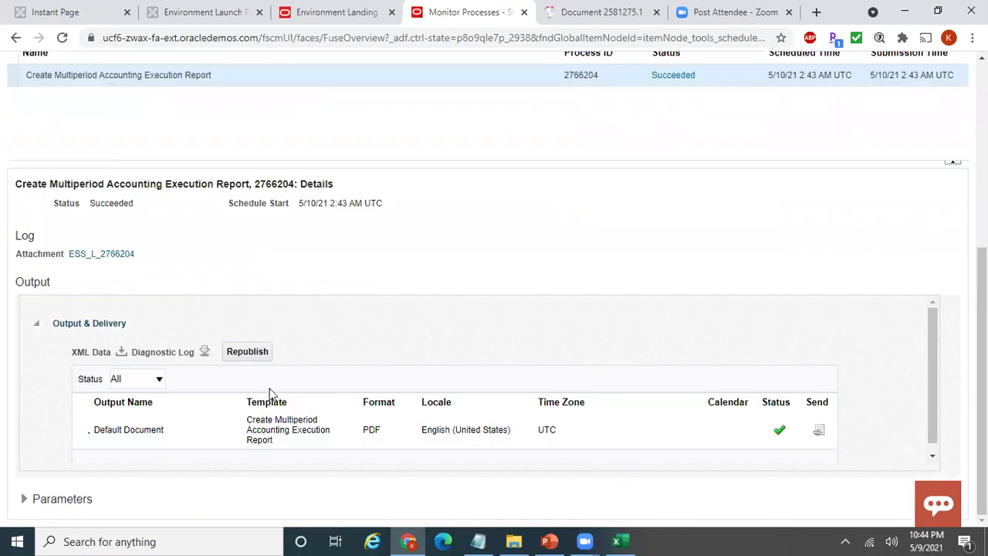
left_click(248, 356)
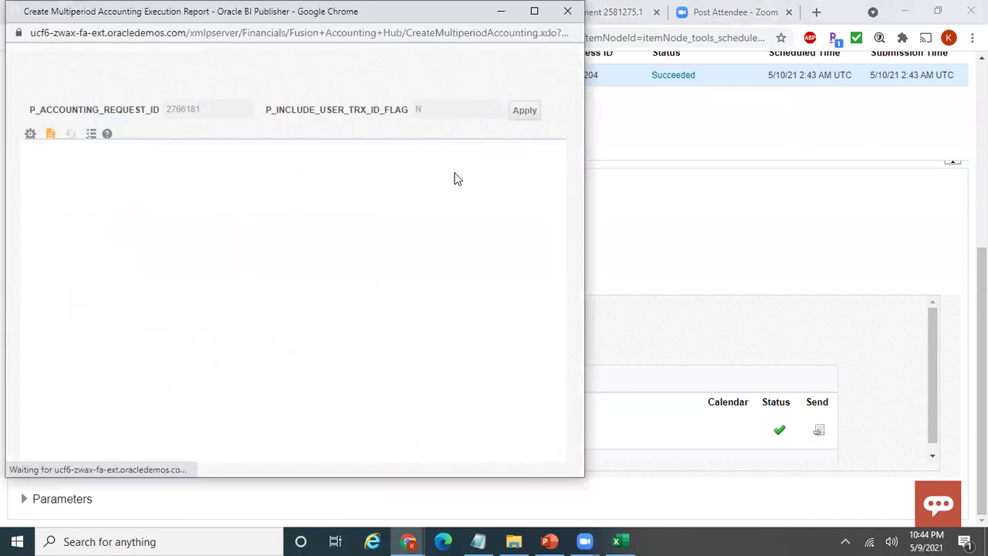
left_click(510, 145)
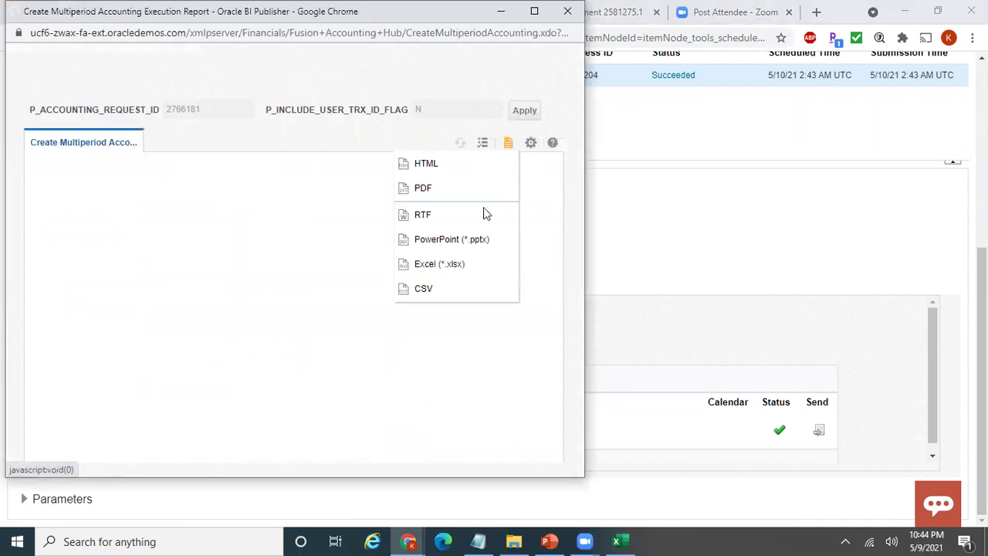
left_click(417, 190)
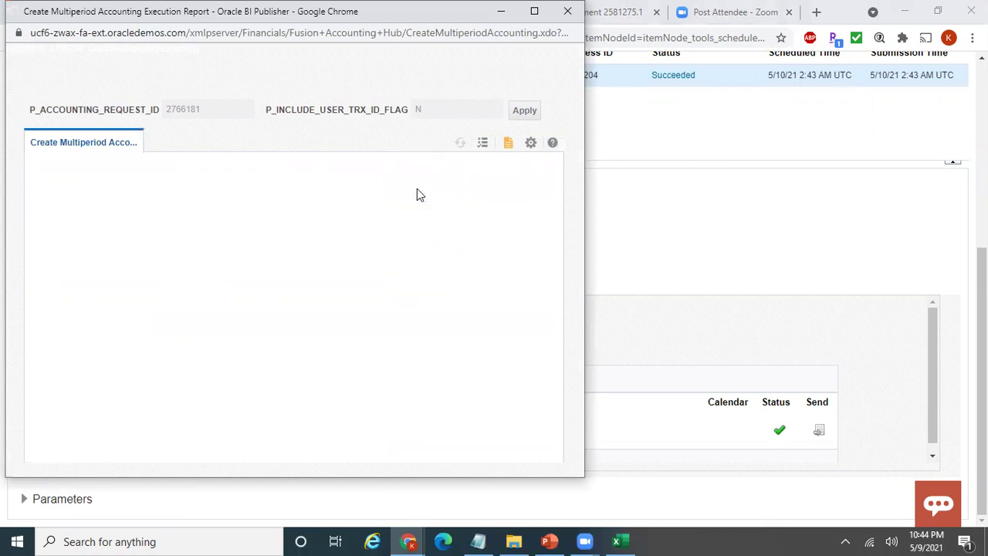
mouse_move(415, 538)
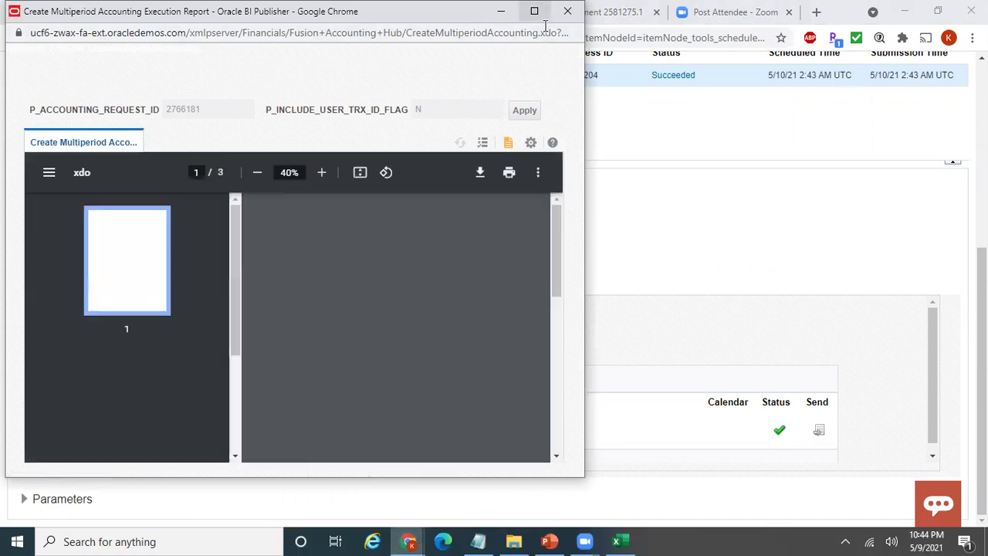
- Maximize the report window and examine the report summary and journal entries on page 2 at 75% zoom
left_click(535, 11)
left_click(521, 167)
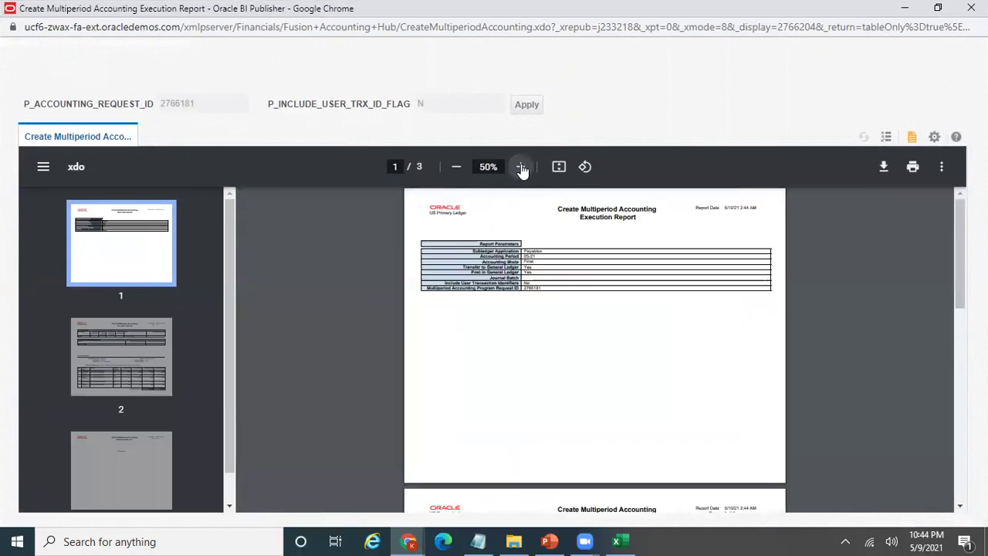
left_click(521, 168)
left_click_drag(961, 239, 961, 343)
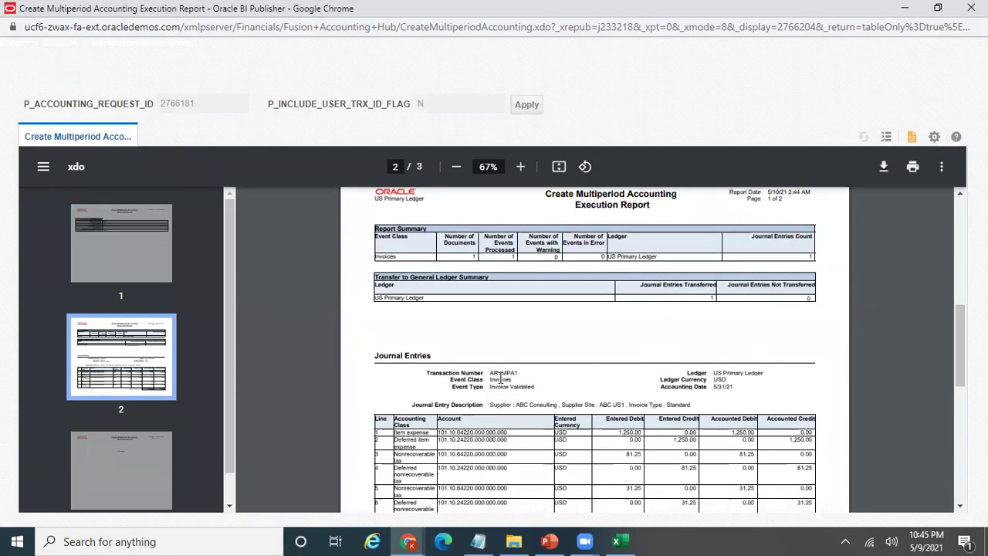
left_click(521, 167)
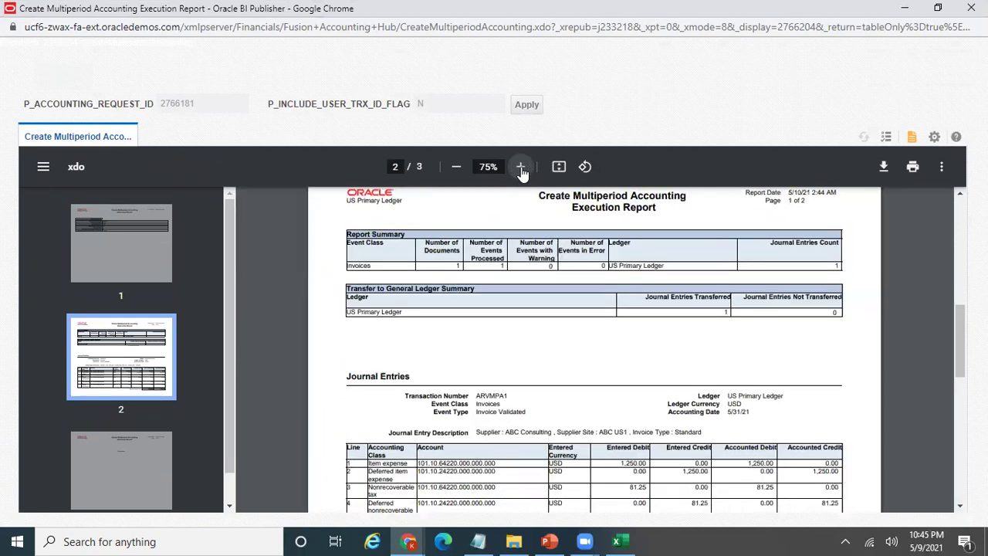
- Enlarge the execution report to 100% and examine the full journal entry table for the invoice on page 2
left_click(521, 166)
left_click_drag(959, 331, 959, 353)
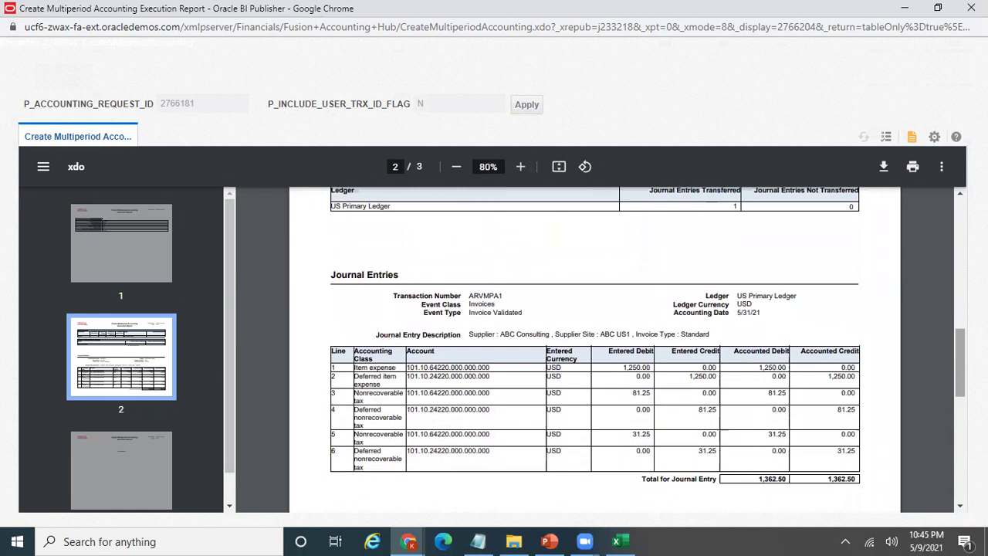
left_click(521, 167)
left_click(521, 167)
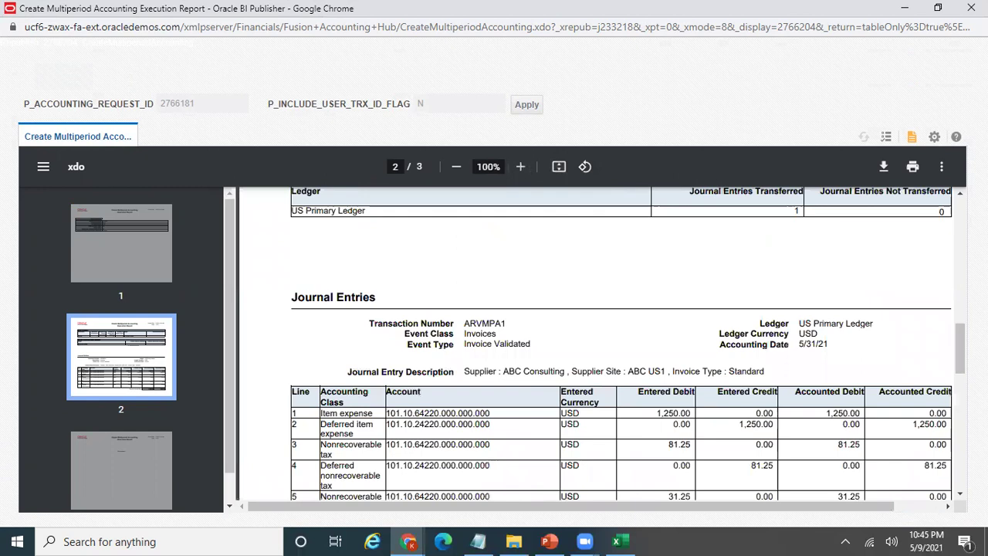
scroll(959, 347, "down", 2)
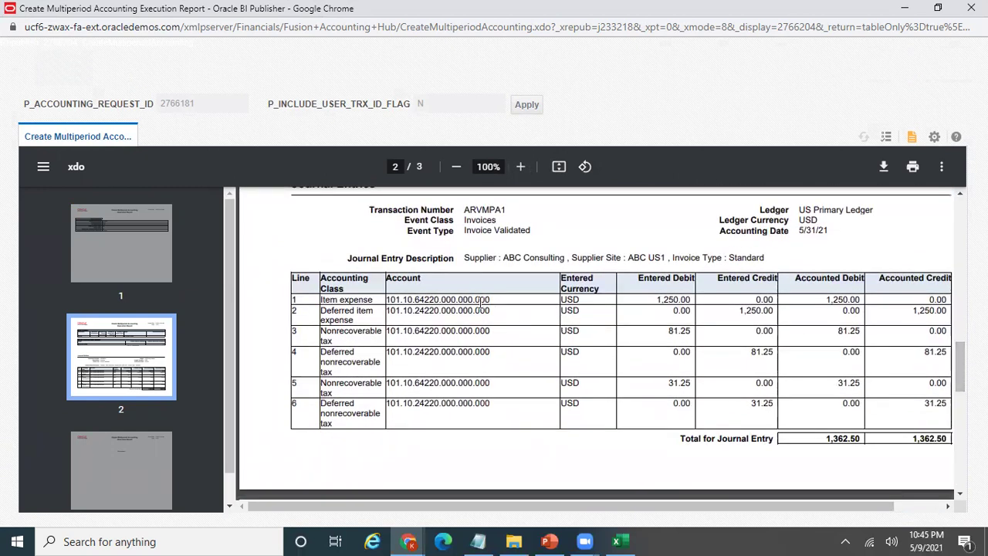
- Compare the journal entry accounts in the report with the charge and accrual accounts noted in the MPA Testing in fusion file
left_click(478, 542)
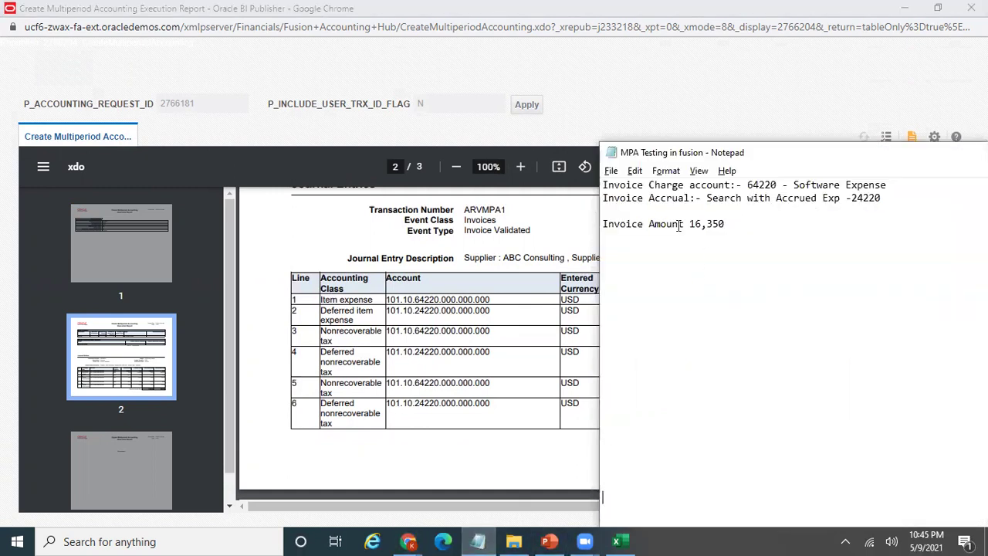
left_click(540, 244)
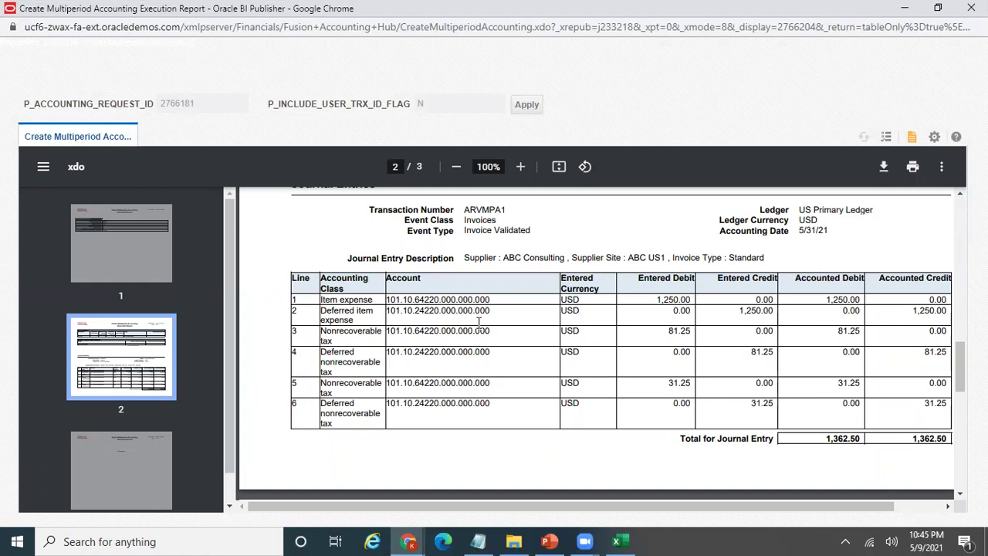
key("alt+Tab")
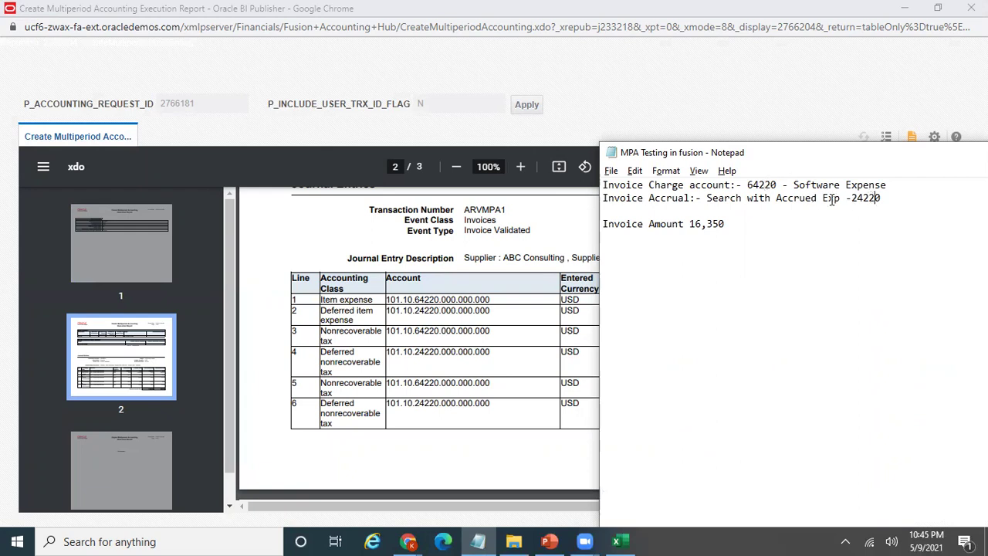
left_click(586, 225)
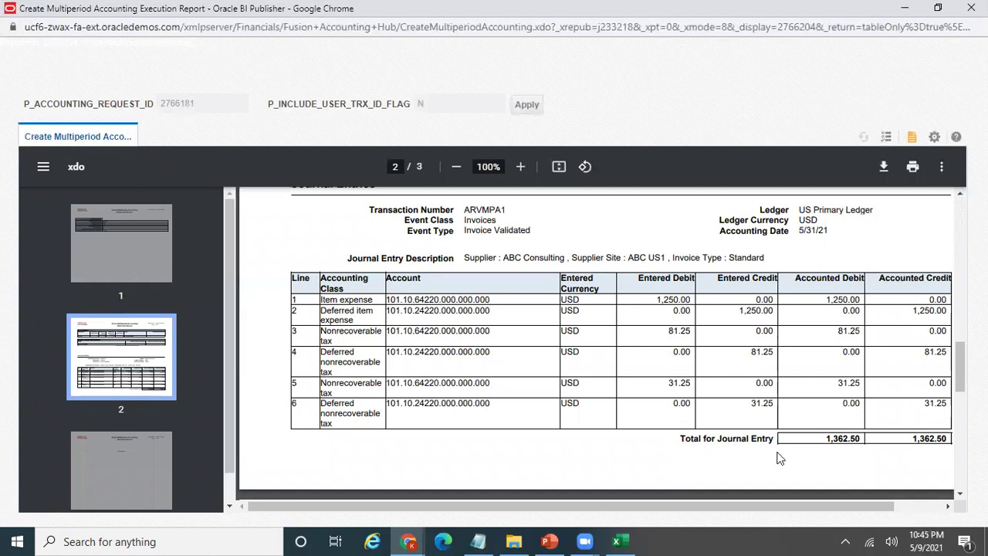
- Add the amounts 15000 and 1350 on separate lines below the invoice amount in the MPA Testing in fusion notes
left_click(478, 541)
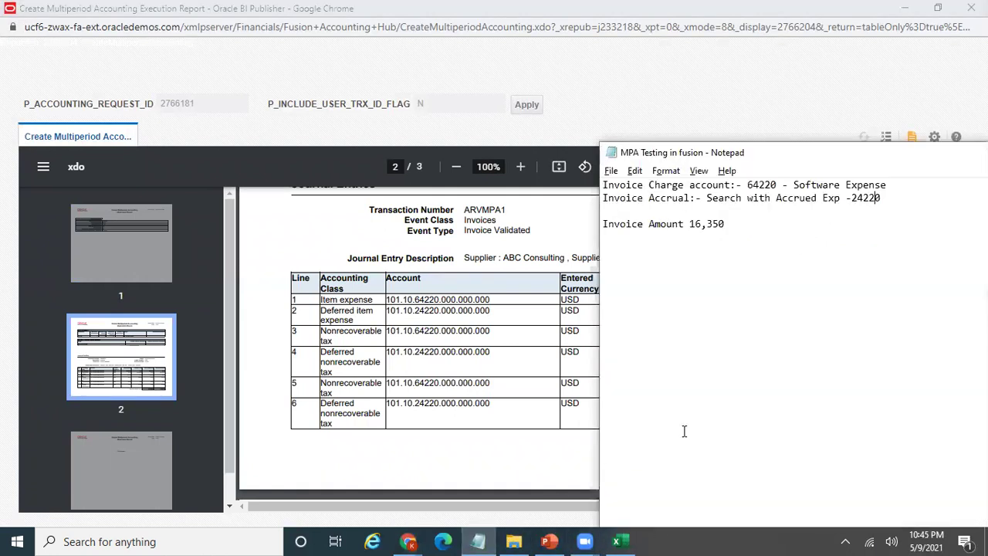
key("Return")
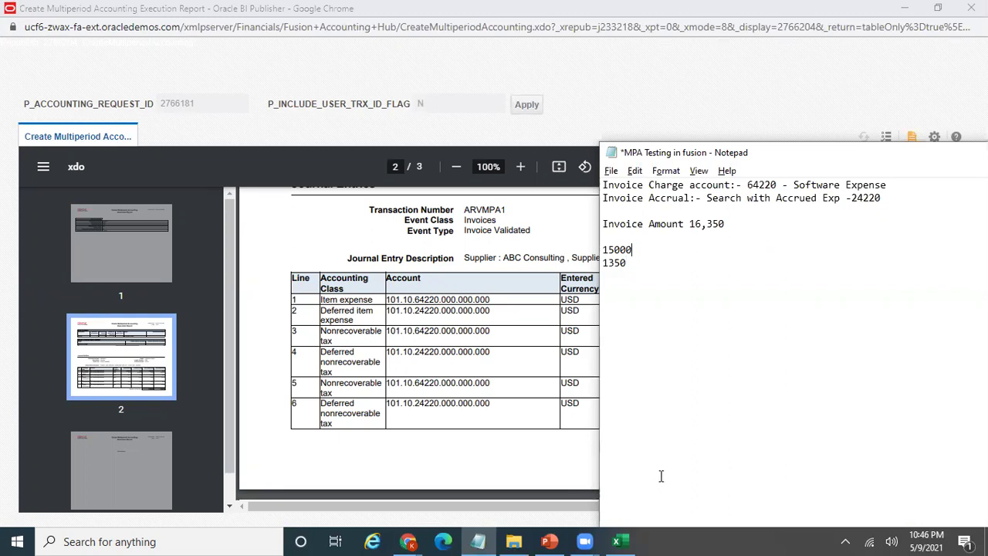
- Open Calculator, divide 15000 by 12, and compare the result with the item expense line in the report
key("super+r")
type("calc")
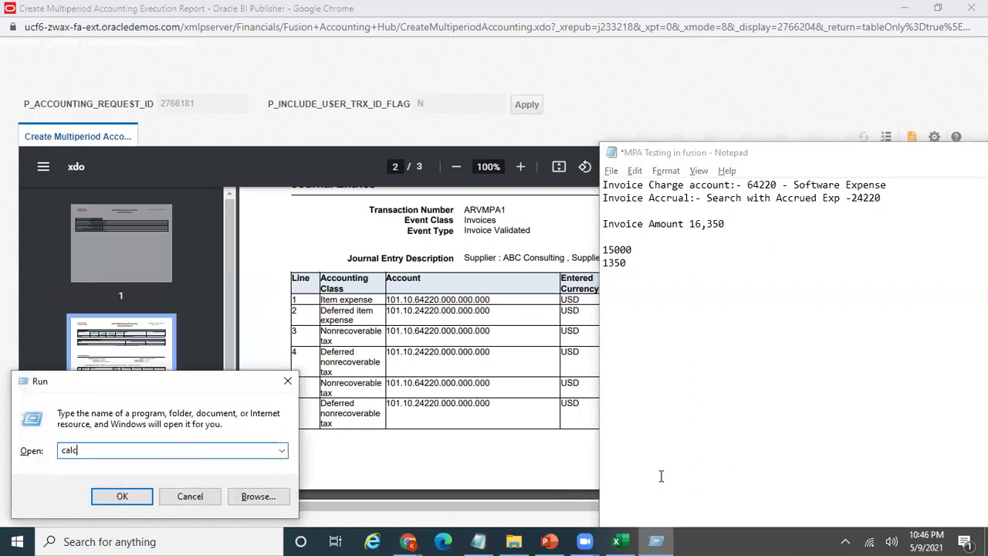
key("Return")
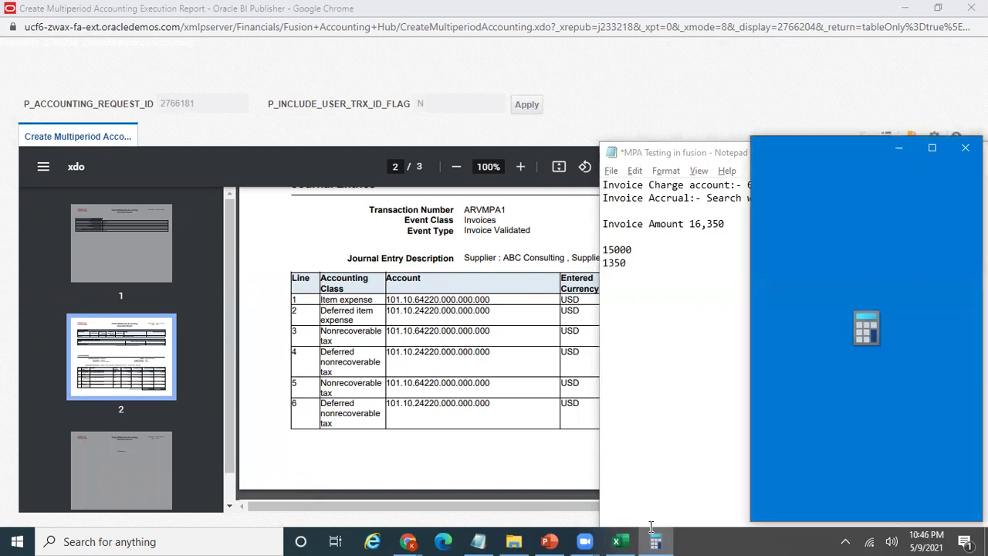
type("15000")
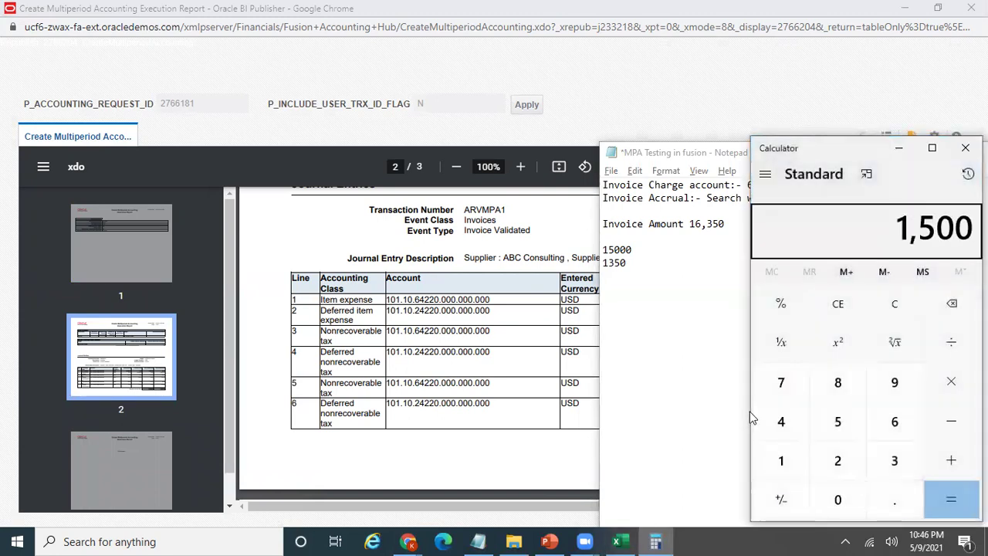
type("/12")
key("Return")
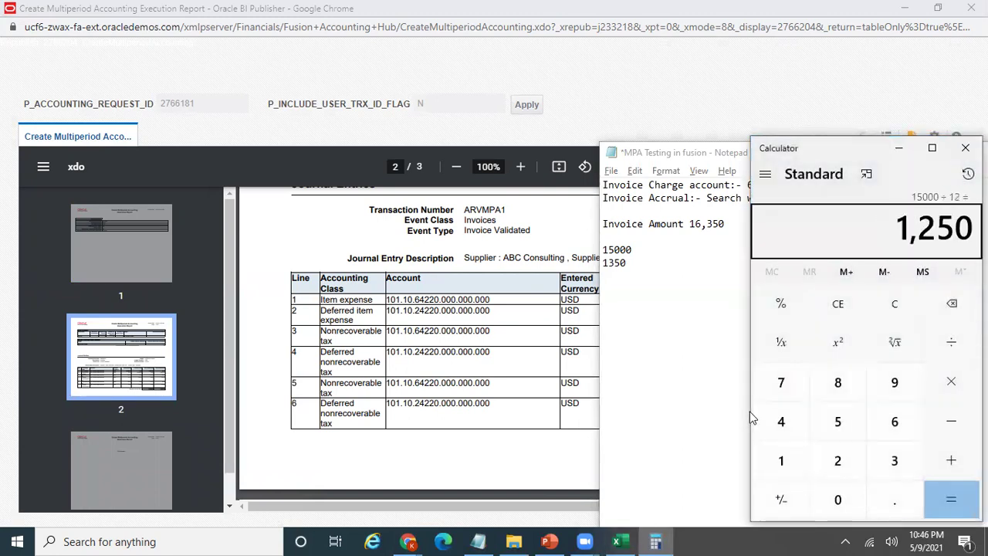
left_click(558, 227)
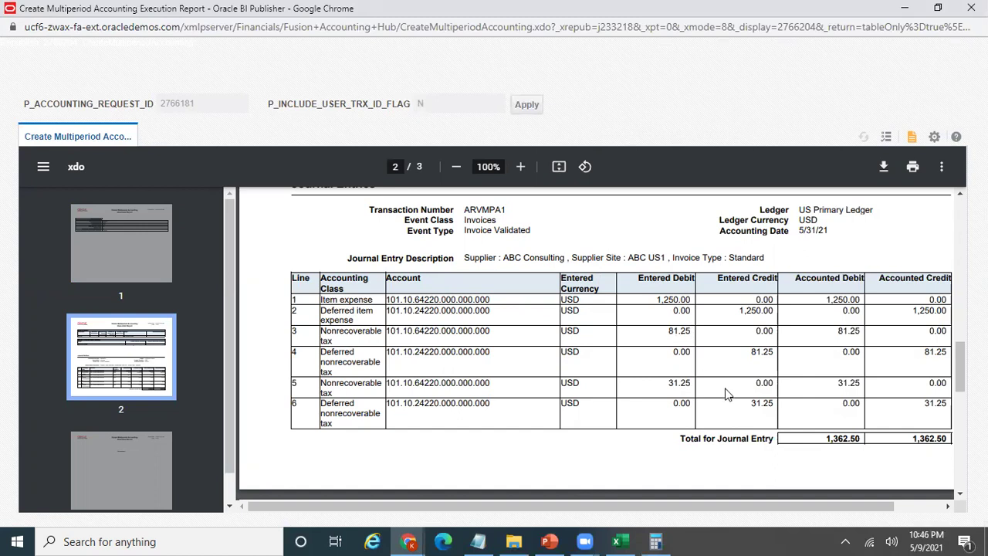
- Calculate 1350 divided by 12 and 81.25 plus 31.25, and check them against the report's nonrecoverable tax lines
key("alt+Tab")
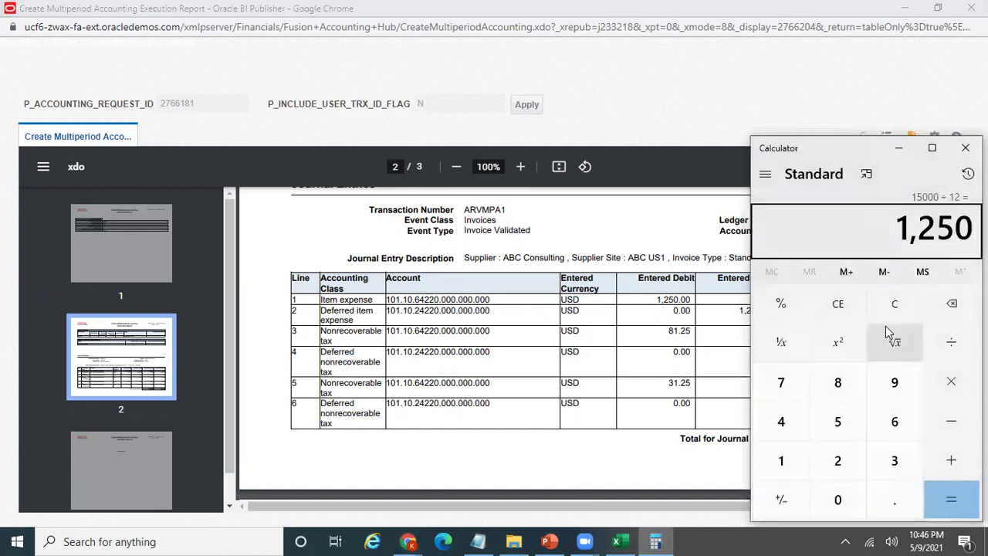
type("1350/12")
key("Return")
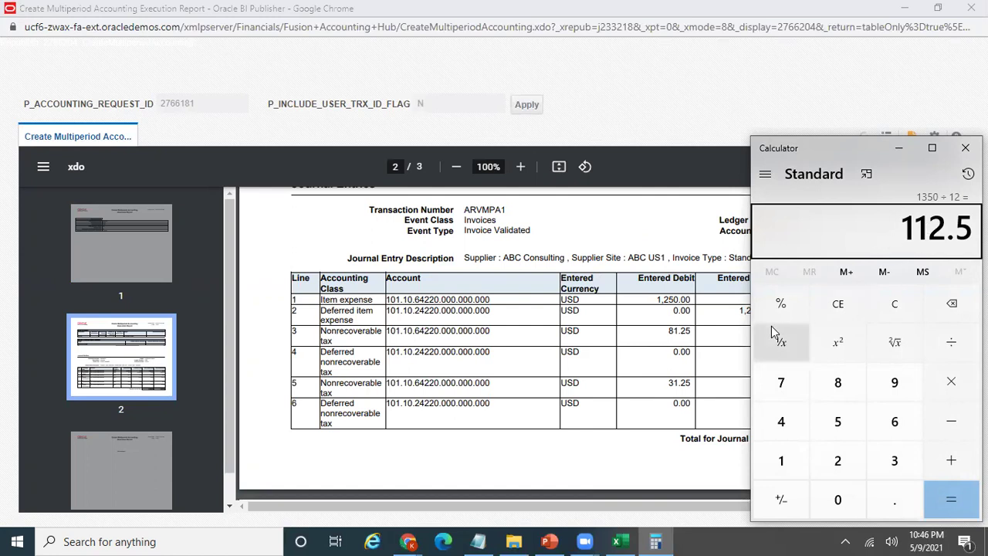
type("81.25+31.25")
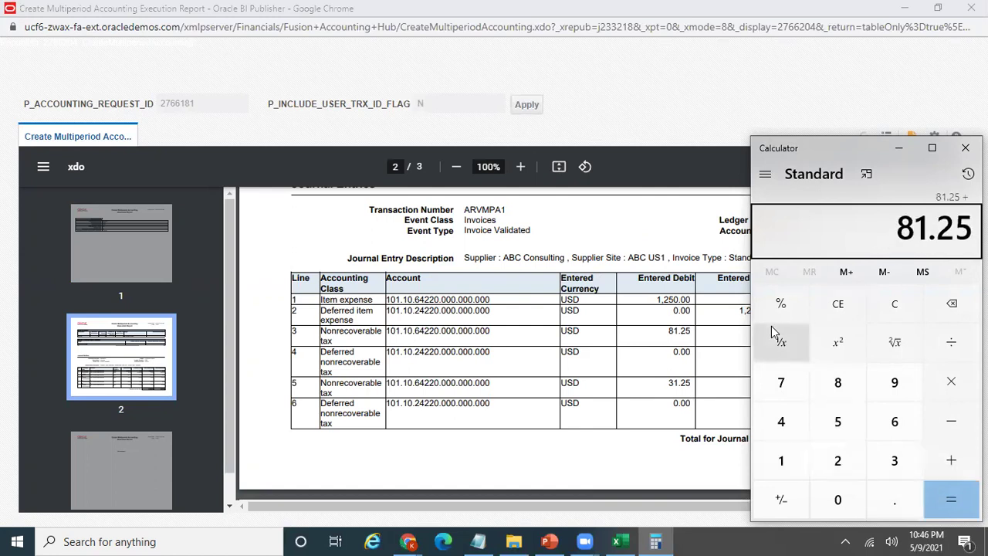
key("Return")
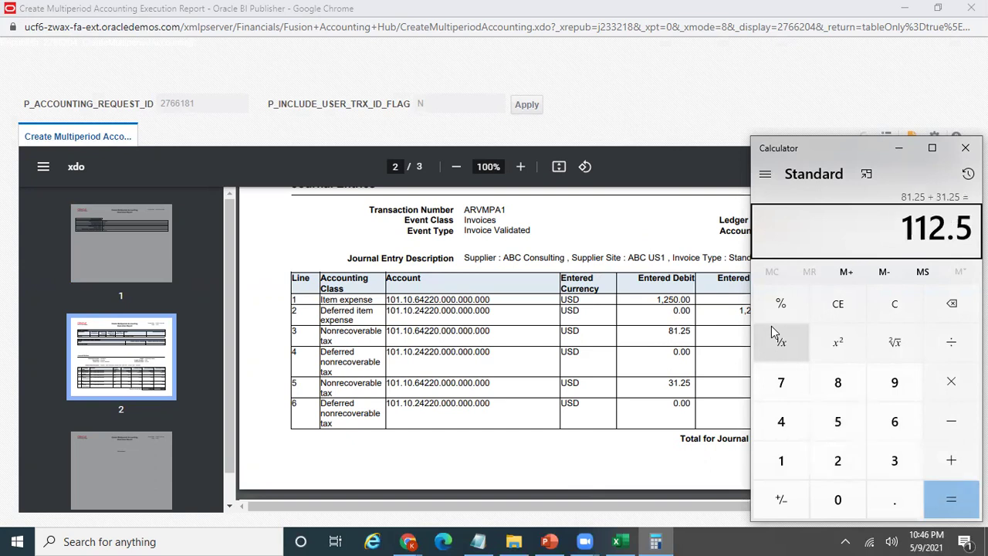
left_click(710, 230)
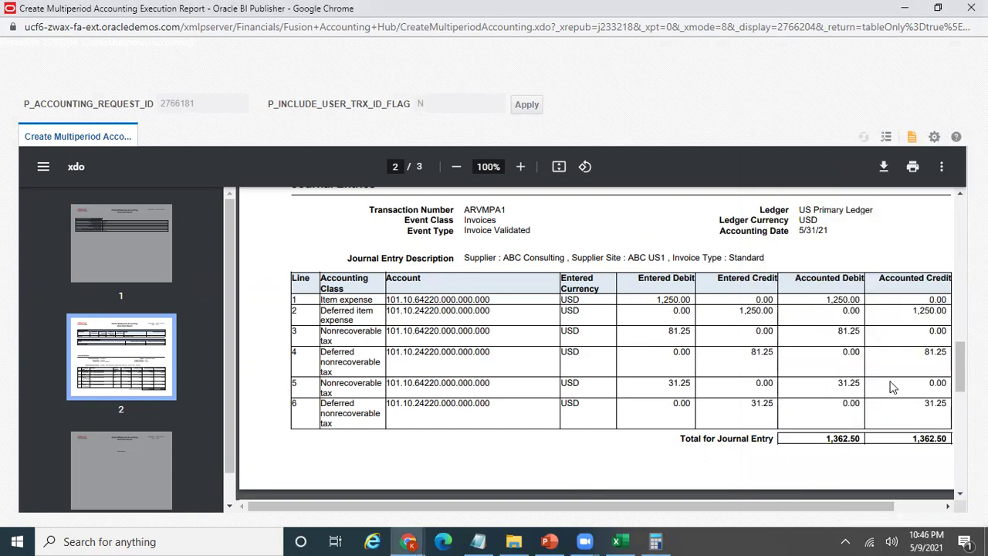
- Copy the transaction number from the report, switch to the Oracle Applications window, and open Manage Invoices in Payables
left_click(479, 542)
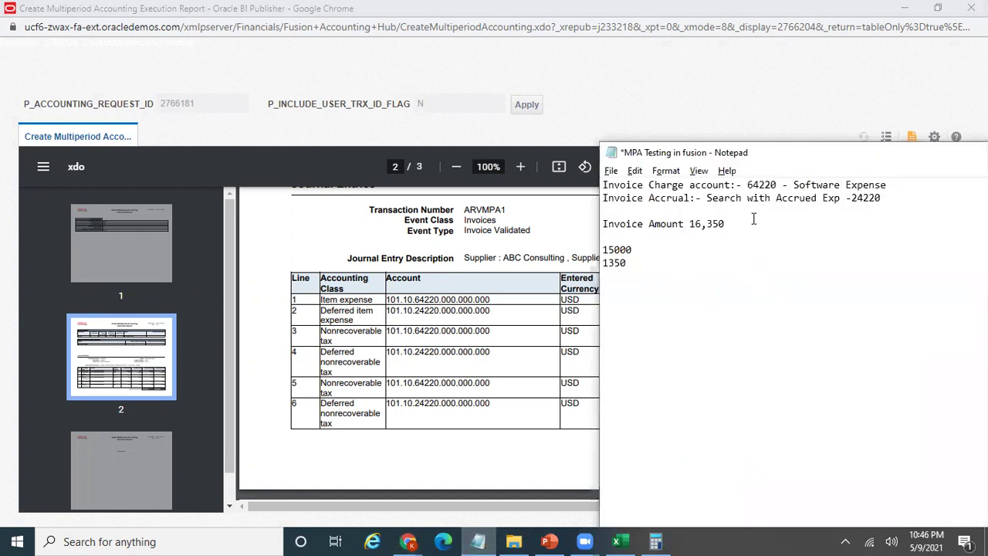
double_click(476, 209)
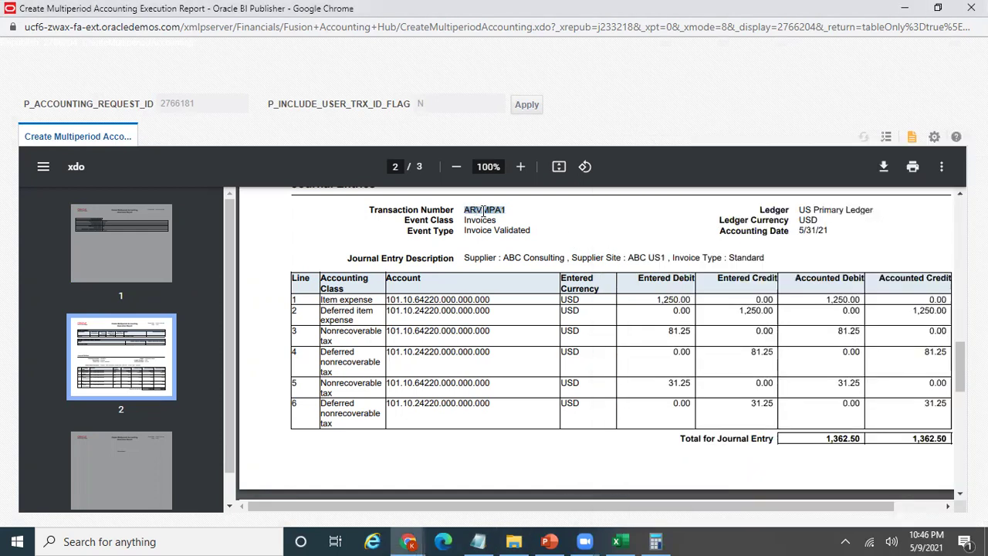
mouse_move(409, 540)
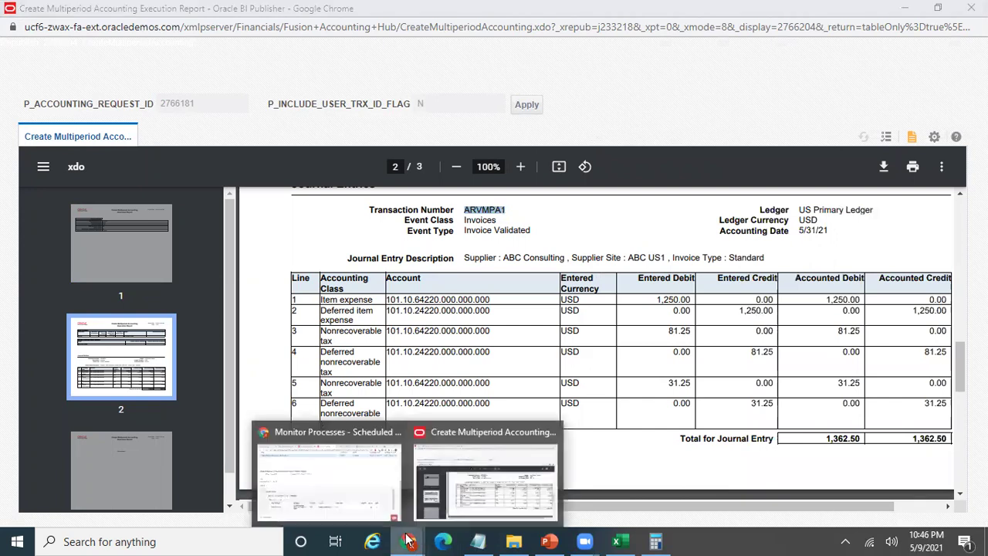
left_click(357, 480)
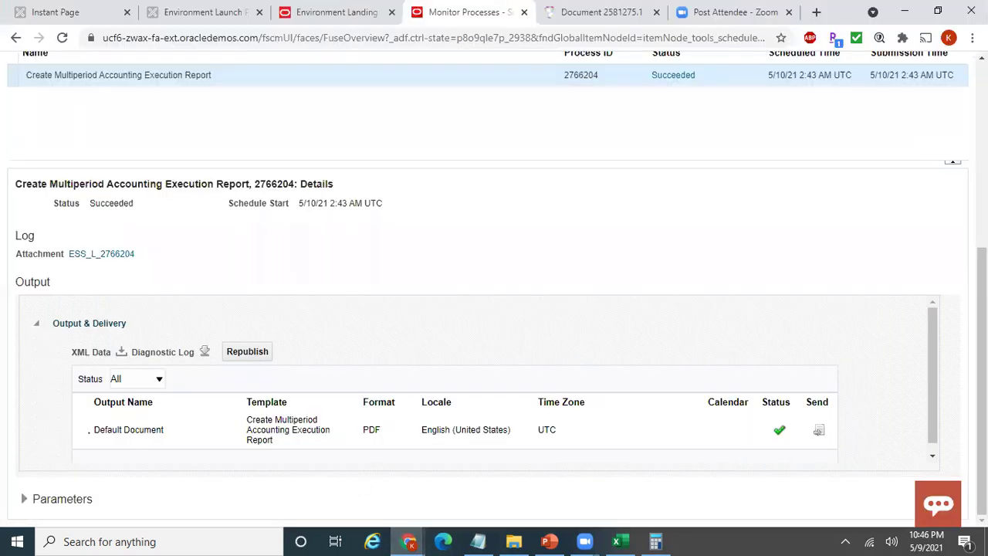
left_click(952, 161)
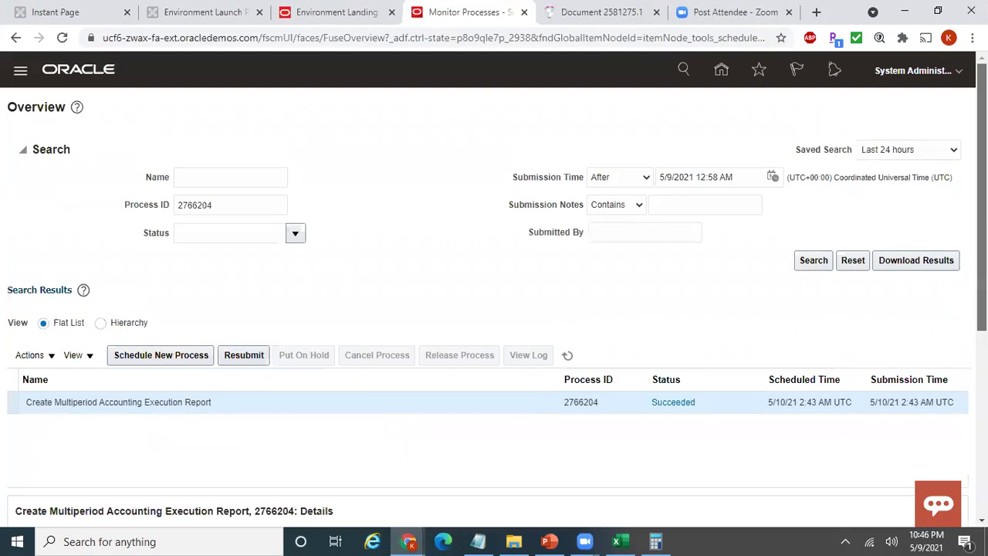
left_click(723, 72)
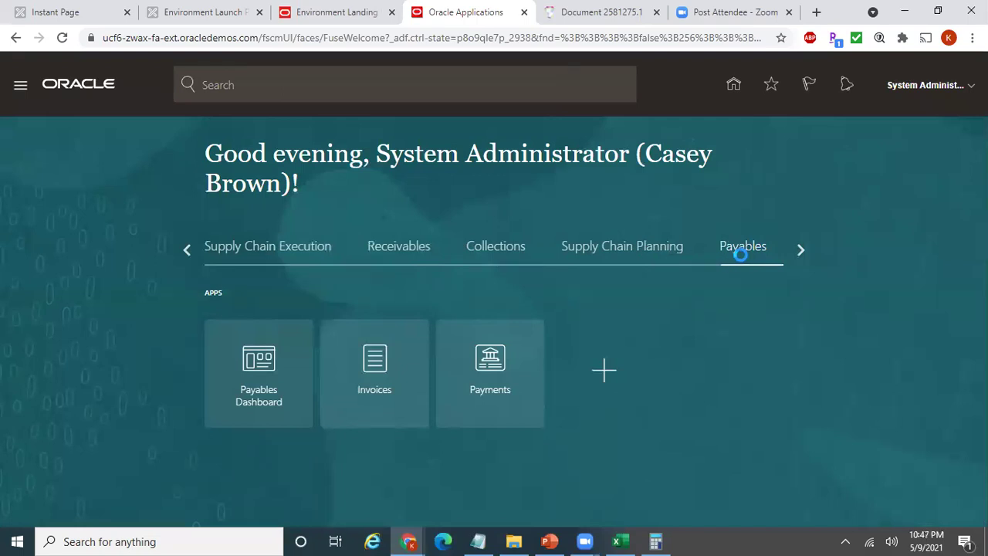
left_click(387, 377)
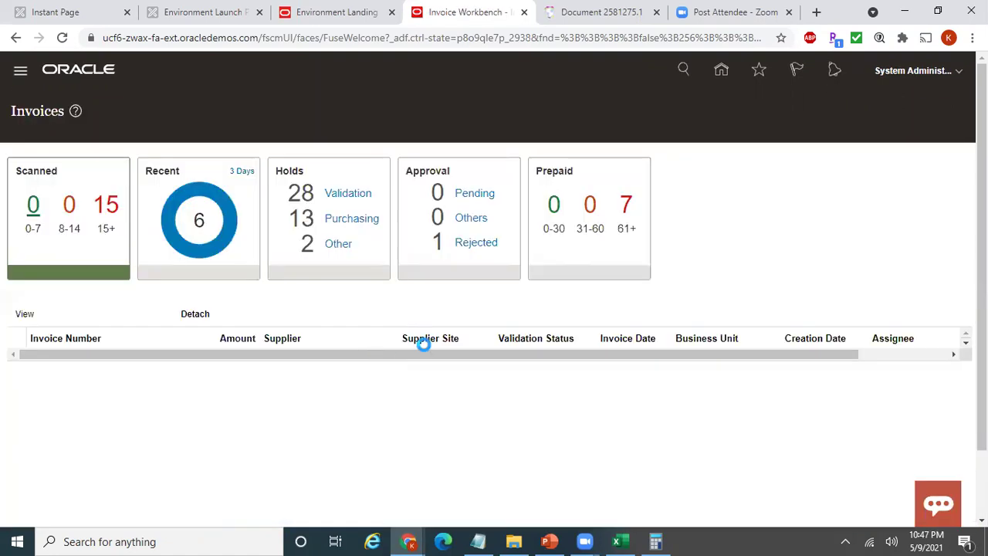
left_click(961, 214)
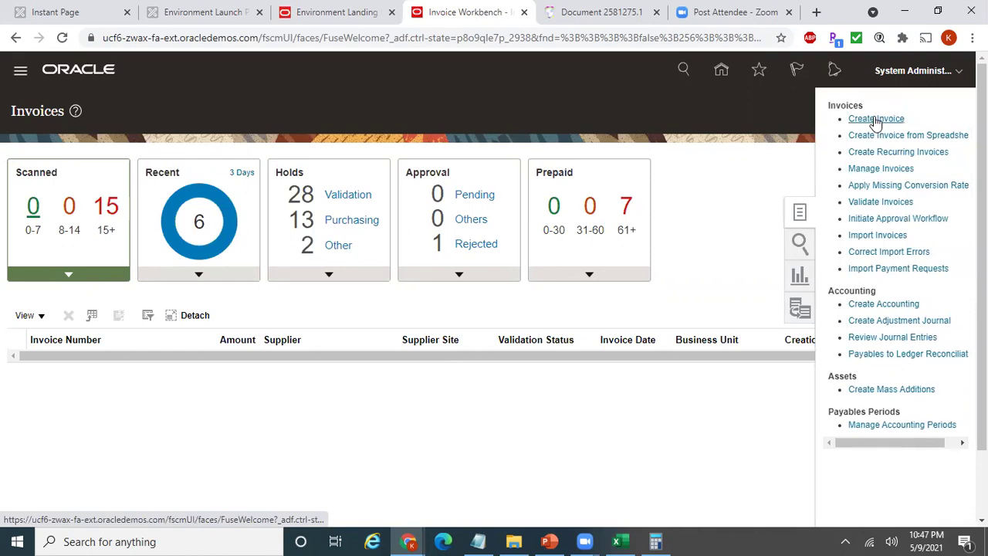
left_click(885, 169)
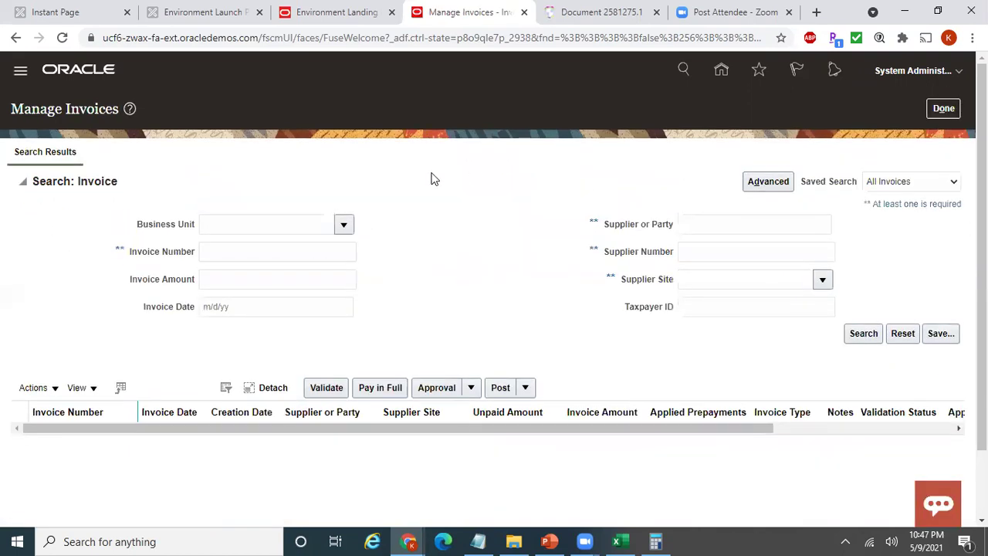
- Search for invoice number ARVMPA1 and open the invoice's details
left_click(242, 254)
type("ARVMPA1")
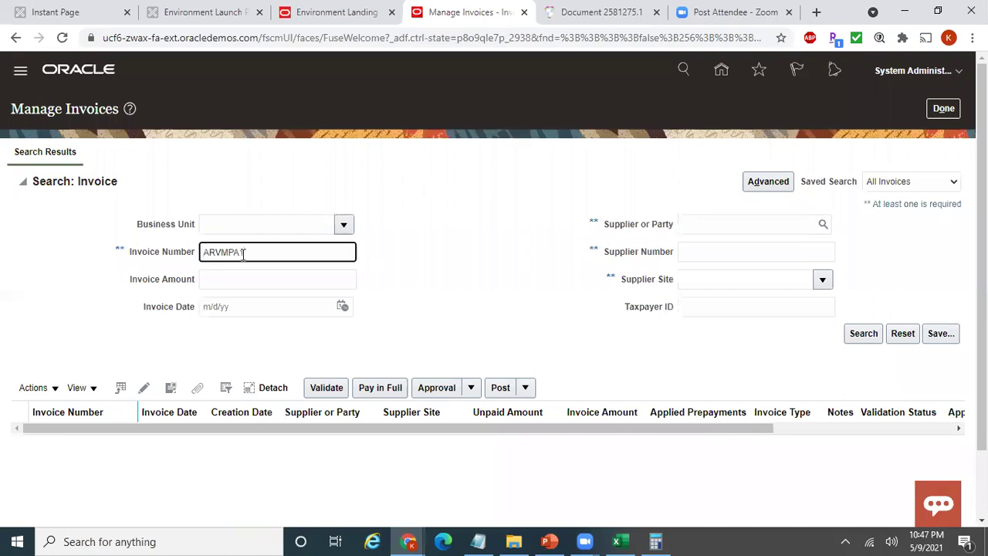
left_click(859, 335)
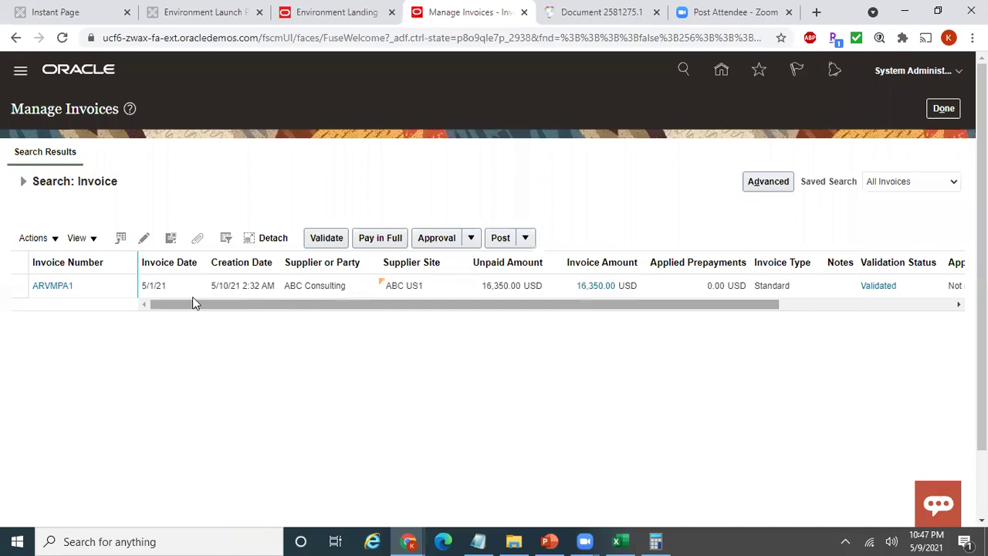
left_click(106, 283)
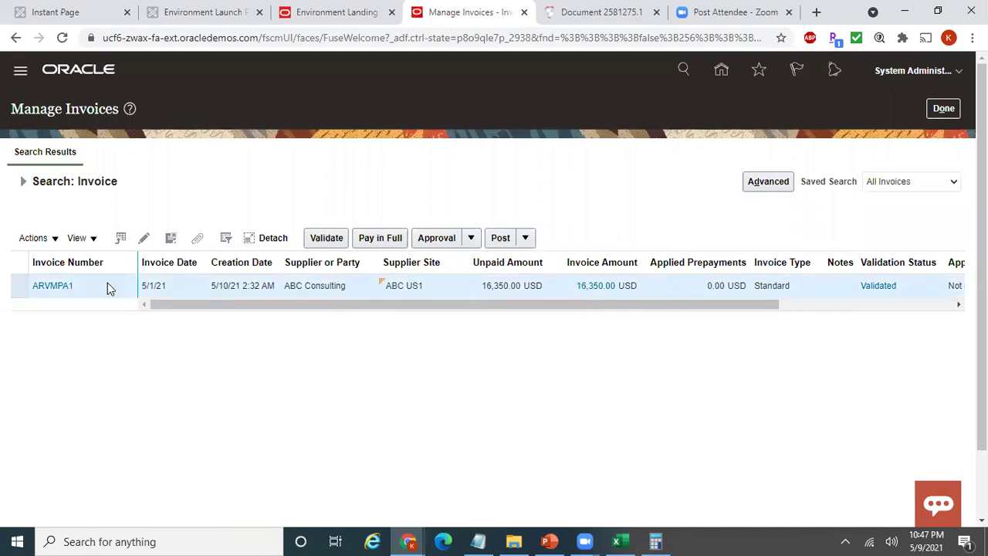
left_click(61, 286)
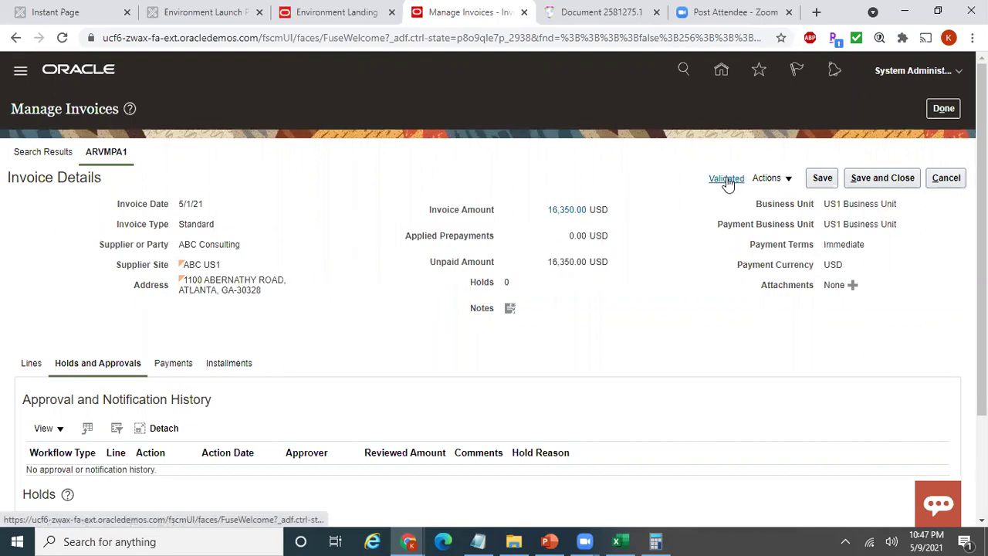
- Open the invoice's accounting lines from its status summary and export them to an Excel file
left_click(726, 180)
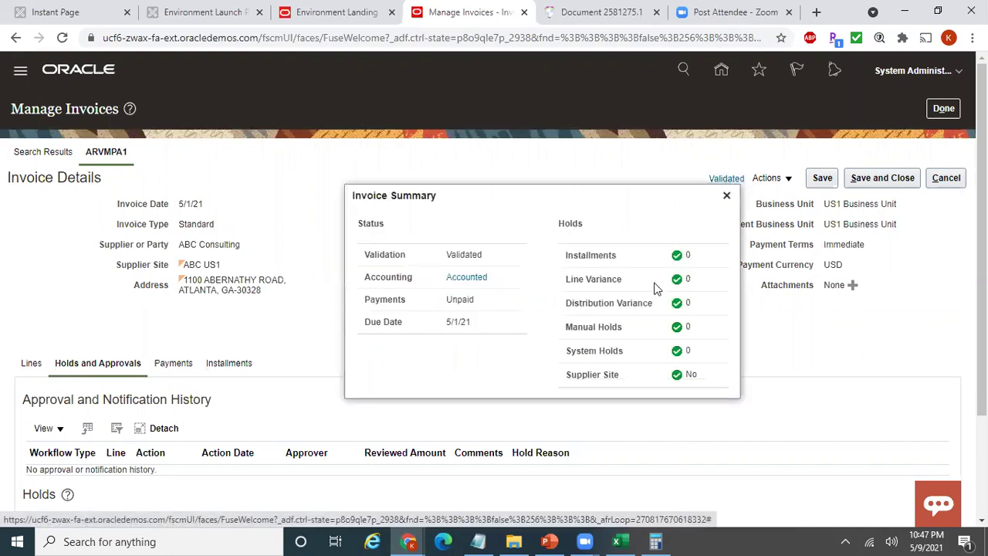
left_click(465, 278)
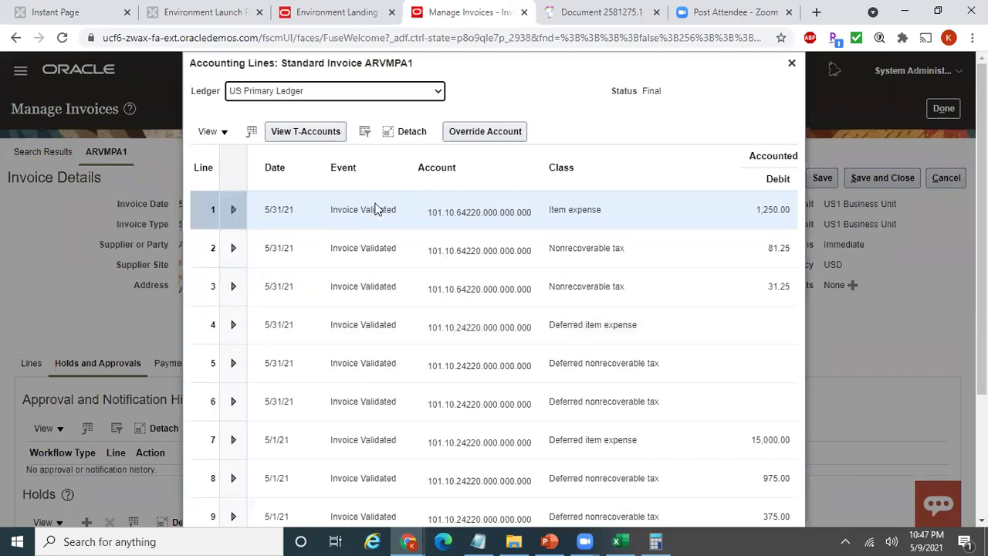
left_click(251, 133)
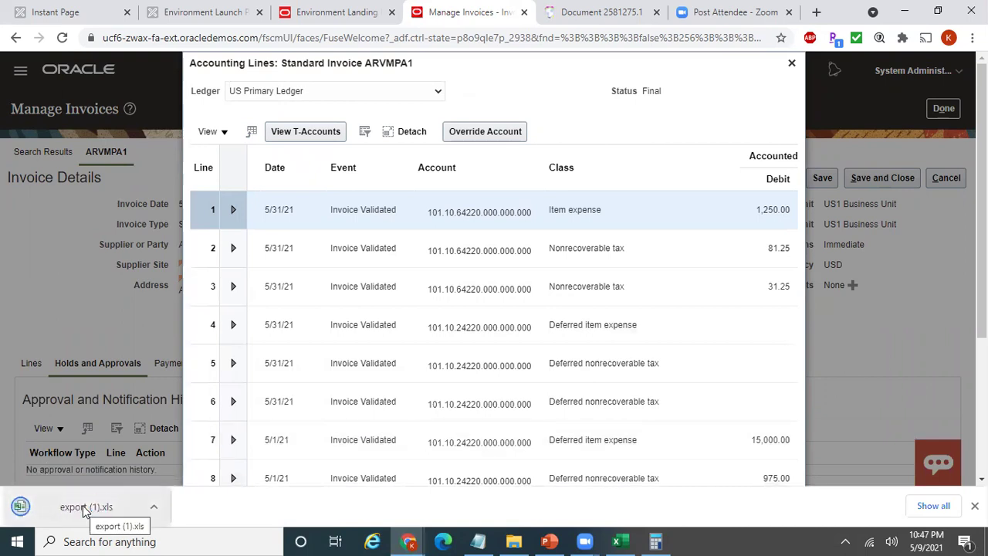
- Open the downloaded export (1).xls in Excel despite the file-format mismatch and enable editing
left_click(85, 510)
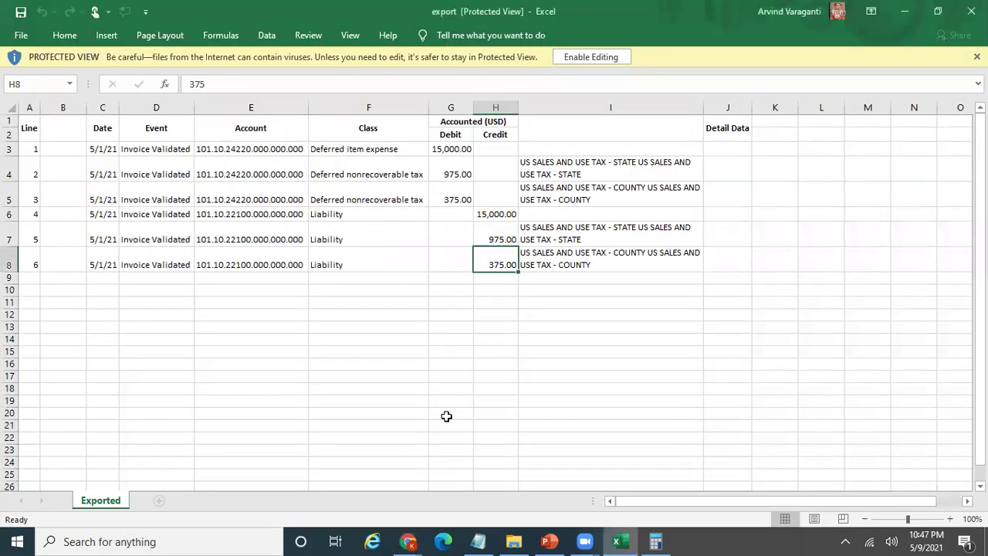
left_click(401, 364)
left_click(368, 339)
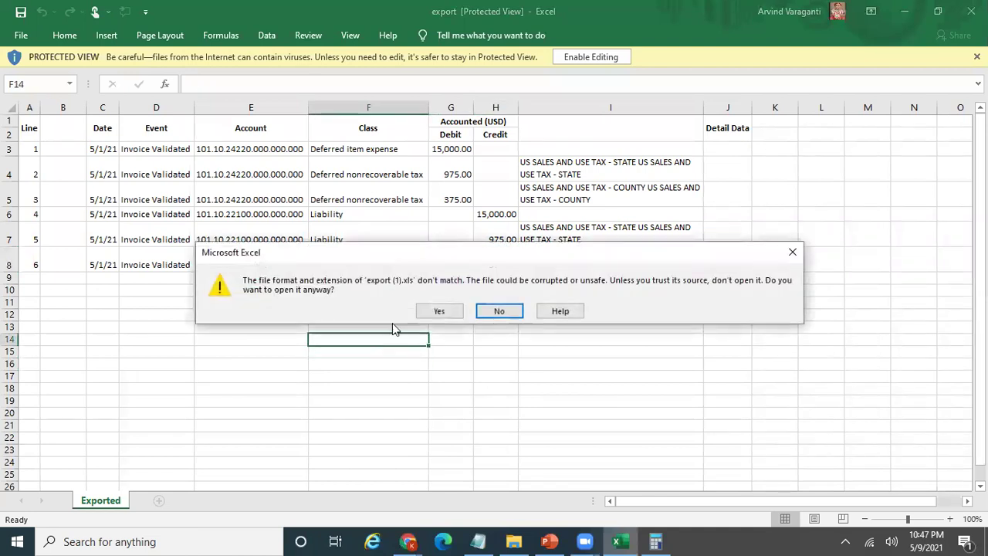
left_click(454, 310)
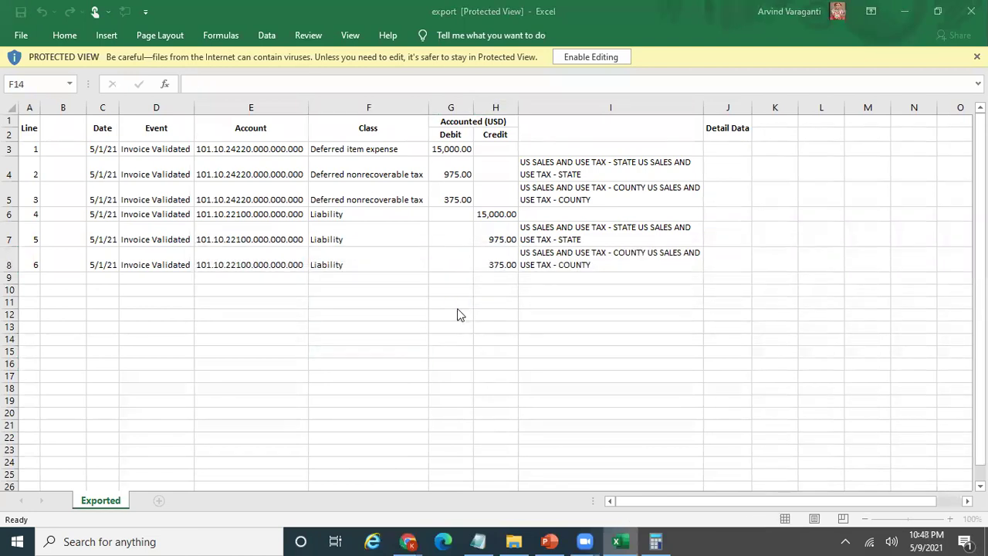
left_click(591, 59)
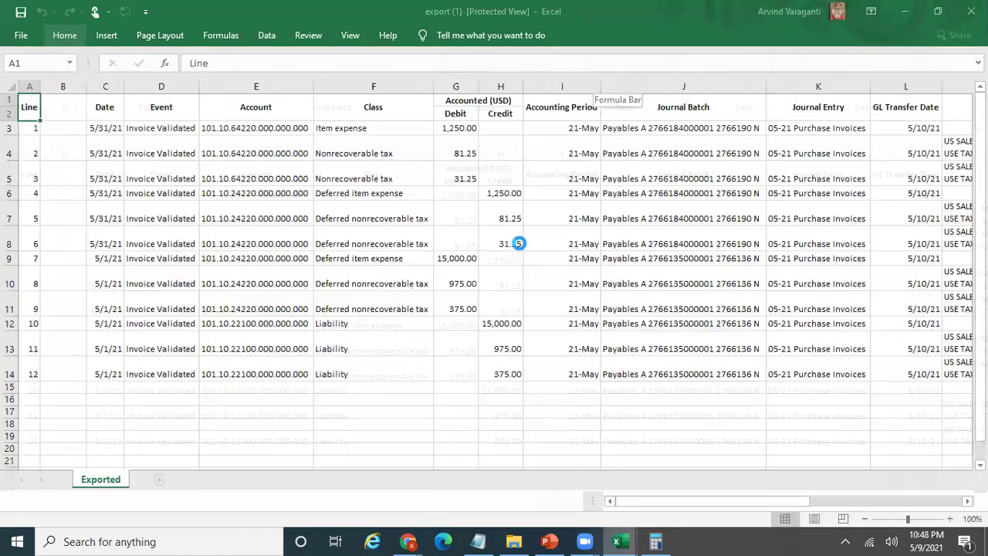
- Check the earlier export workbook, return to export (1), and make the 5/1/21 accounting lines 7 to 12 bold
key("alt+Tab")
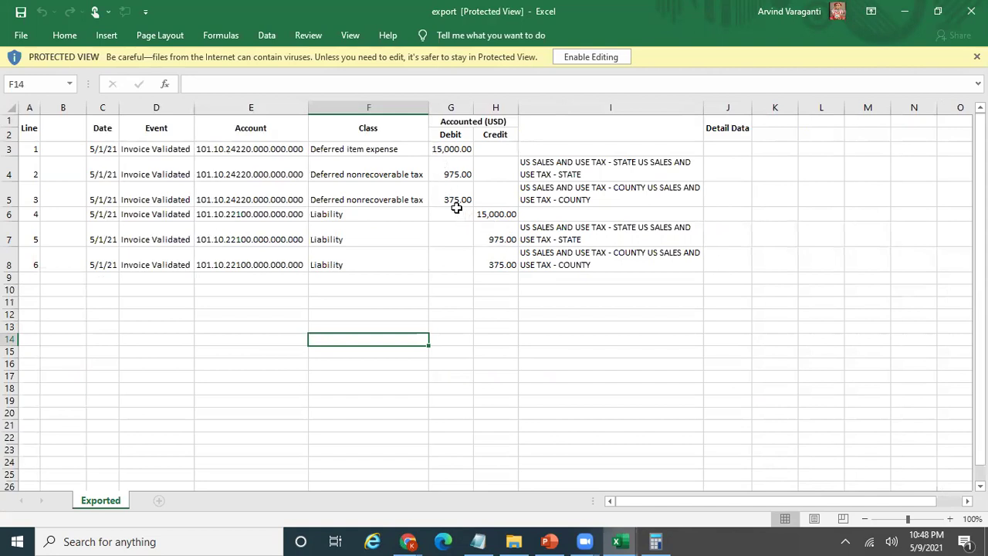
key("alt+Tab")
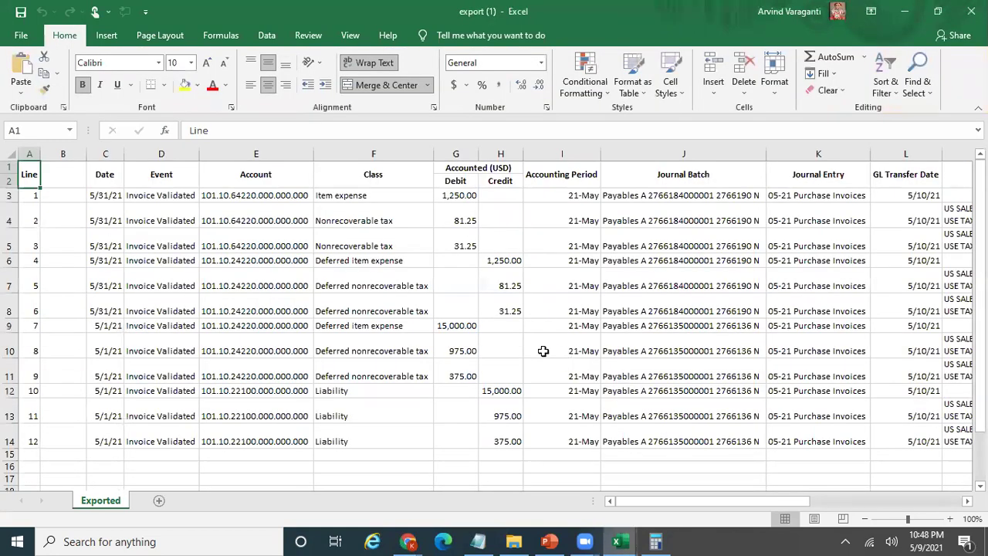
left_click_drag(448, 327, 511, 440)
key("shift+space")
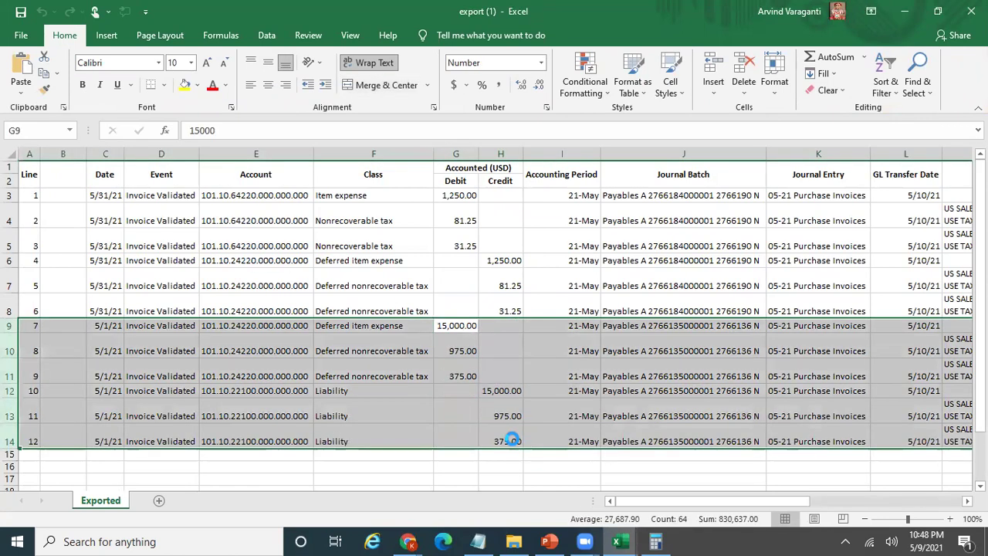
key("ctrl+b")
- Compare the 5/31/21 item expense and nonrecoverable tax debits with the matching deferred expense and deferred tax credits
left_click(464, 235)
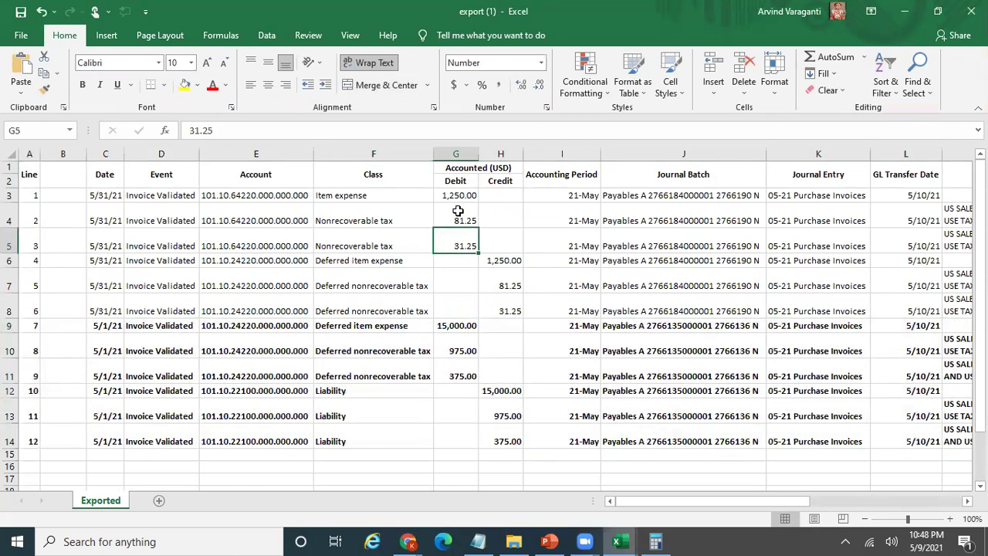
left_click(458, 197)
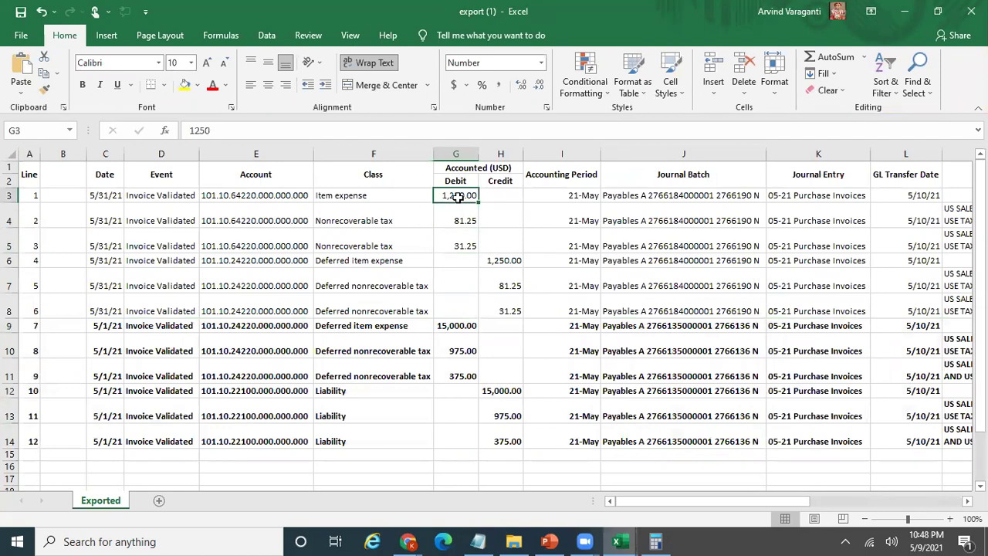
left_click(512, 260)
left_click_drag(460, 223, 458, 244)
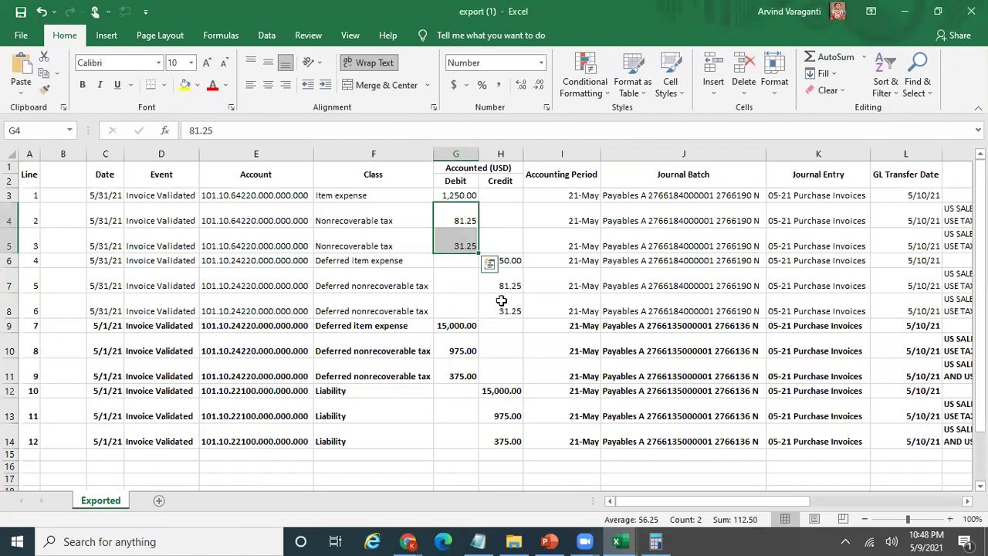
left_click_drag(276, 282, 300, 309)
left_click(502, 284)
left_click_drag(503, 285, 504, 307)
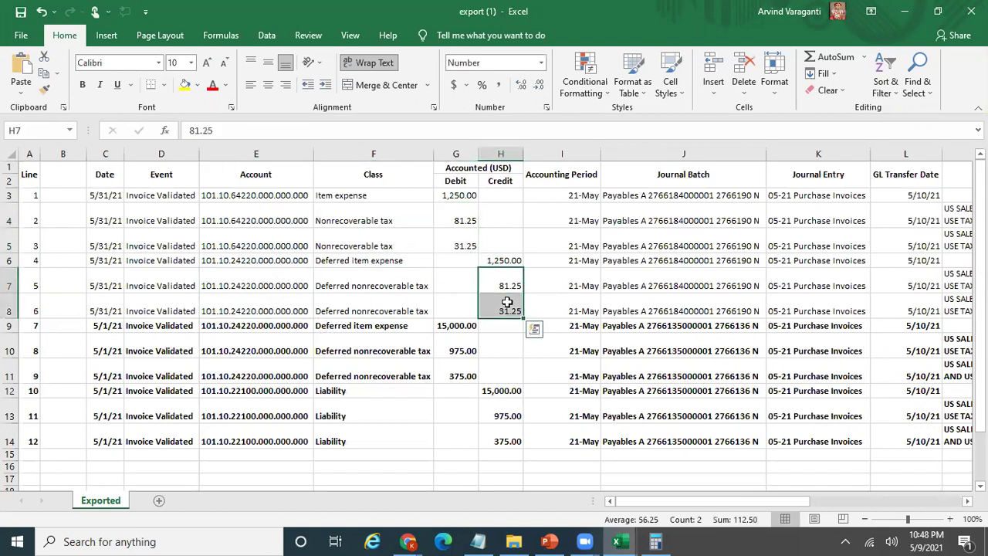
- Review the nonrecoverable tax class, item expense account, tax debits and credits, and the 5/1/21 deferred item expense debit
left_click(358, 222)
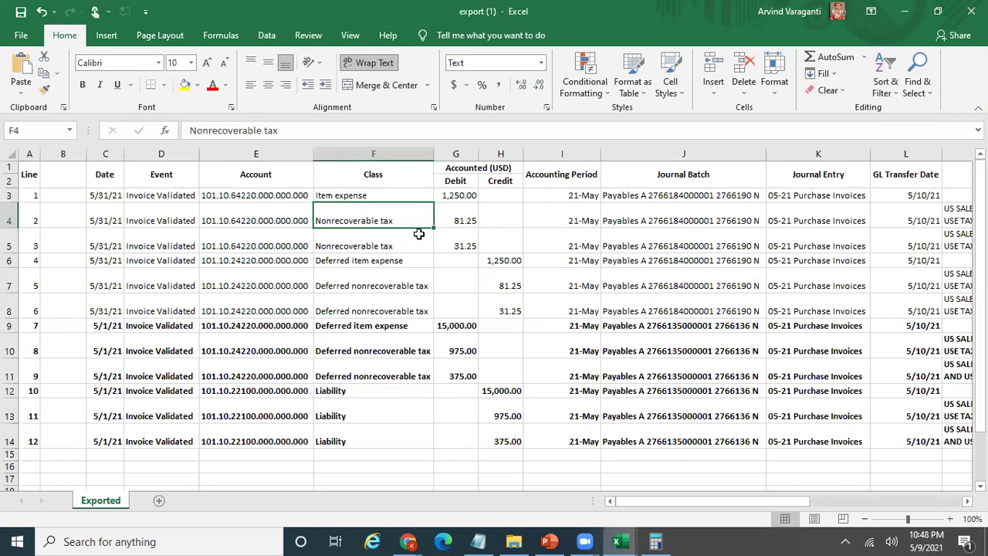
left_click(285, 195)
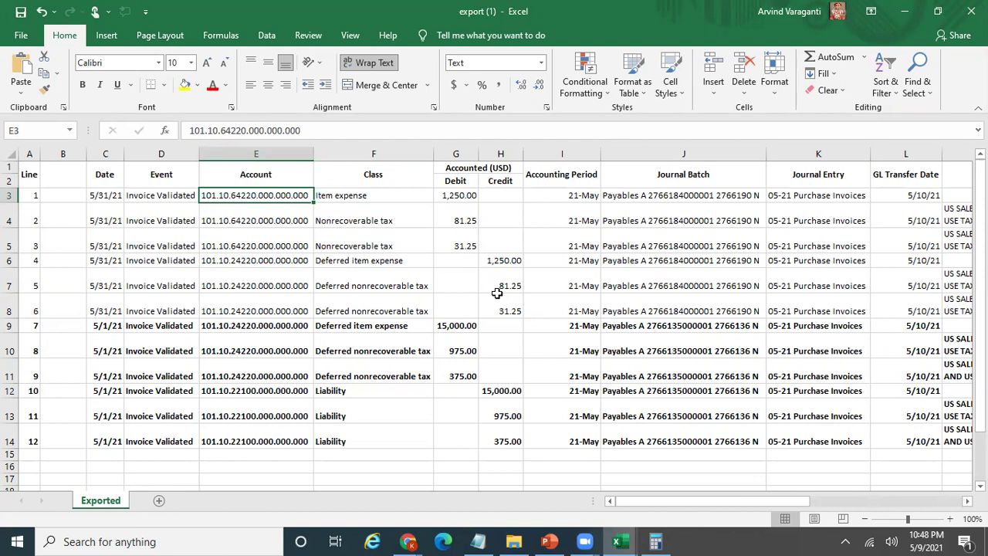
left_click_drag(446, 225, 460, 245)
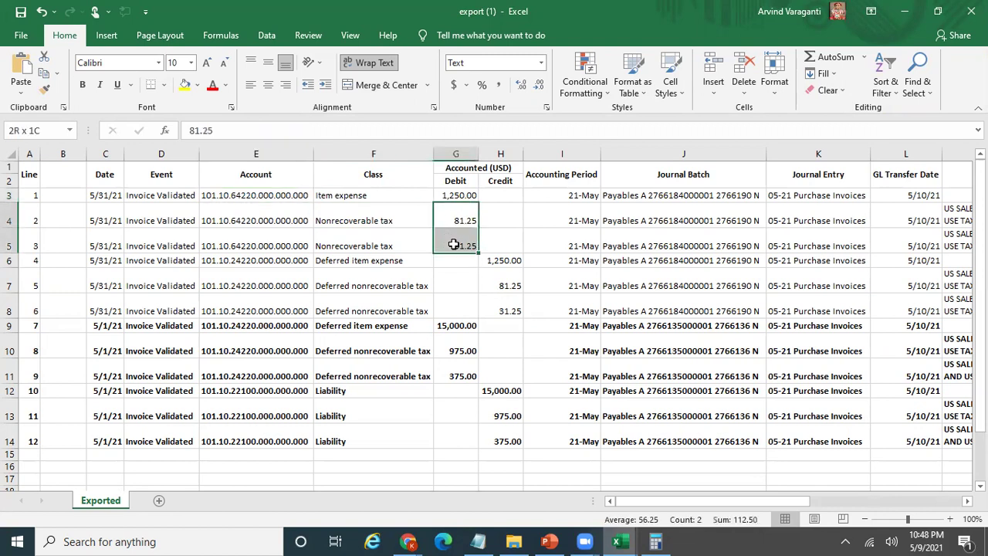
left_click_drag(503, 282, 511, 299)
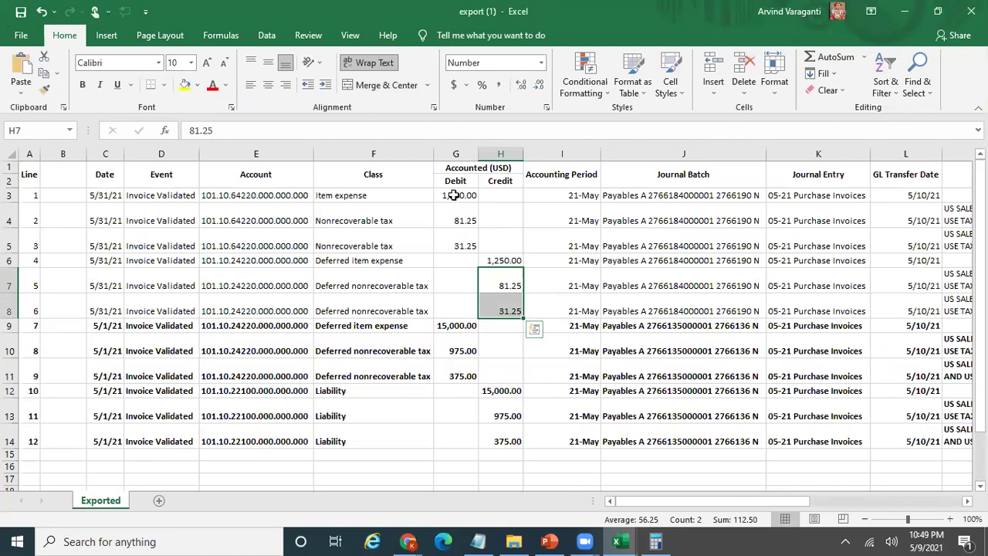
left_click(459, 325)
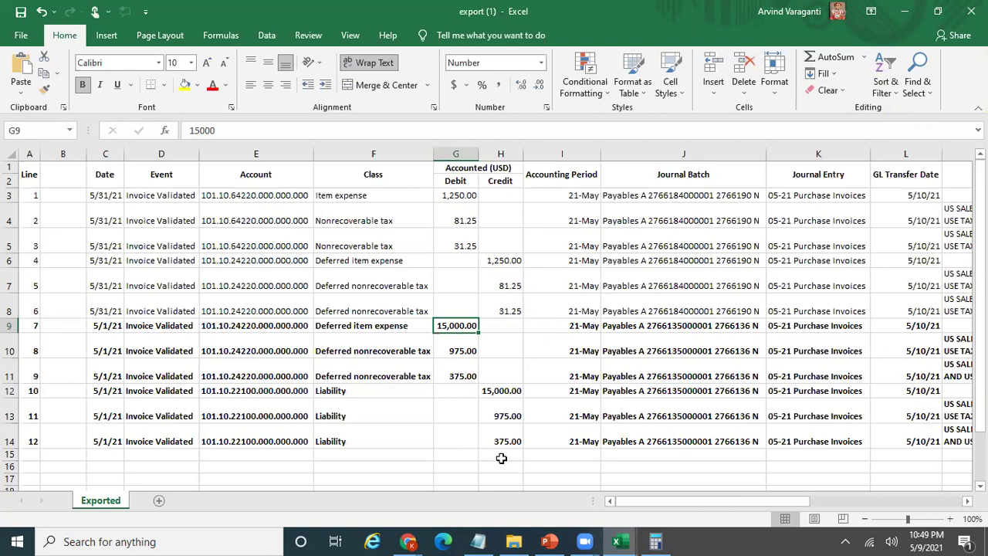
- Switch to the invoice's accounting lines in Manage Invoices, then to the Multi Period Accounting presentation in PowerPoint to review the process steps
mouse_move(411, 539)
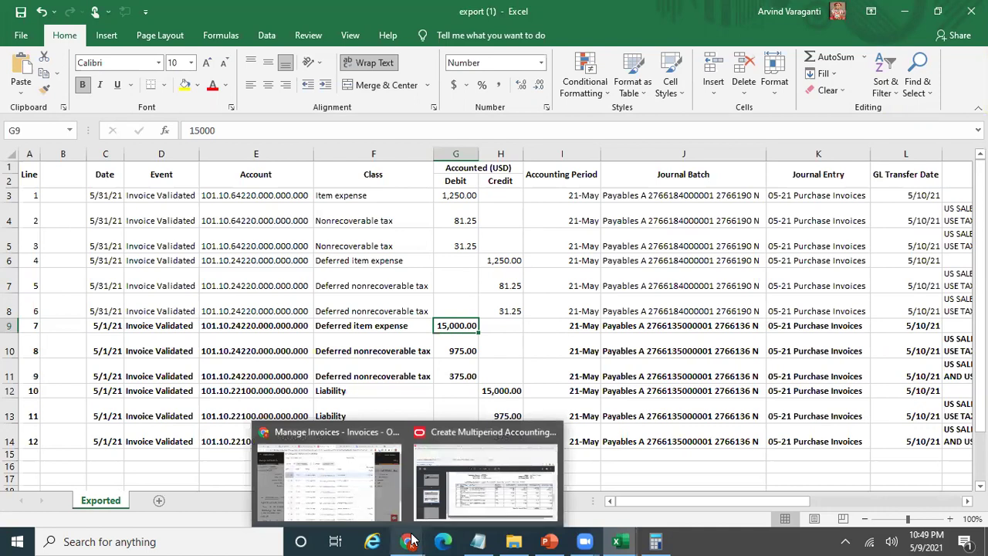
left_click(392, 501)
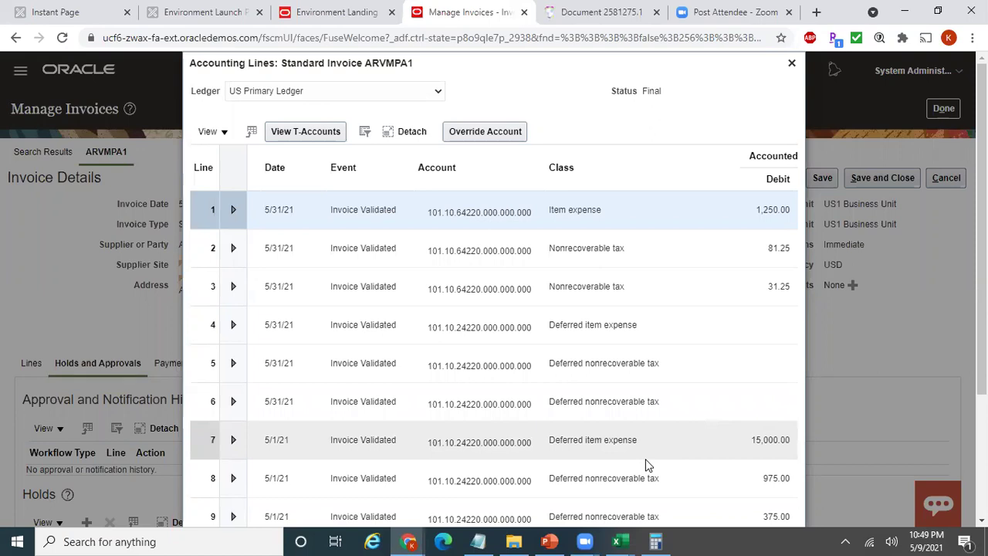
left_click(549, 541)
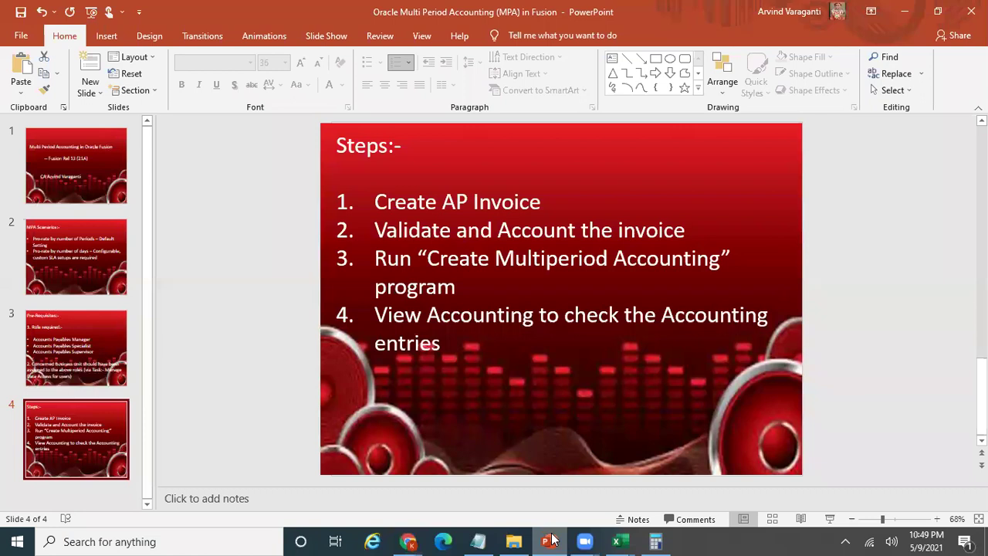